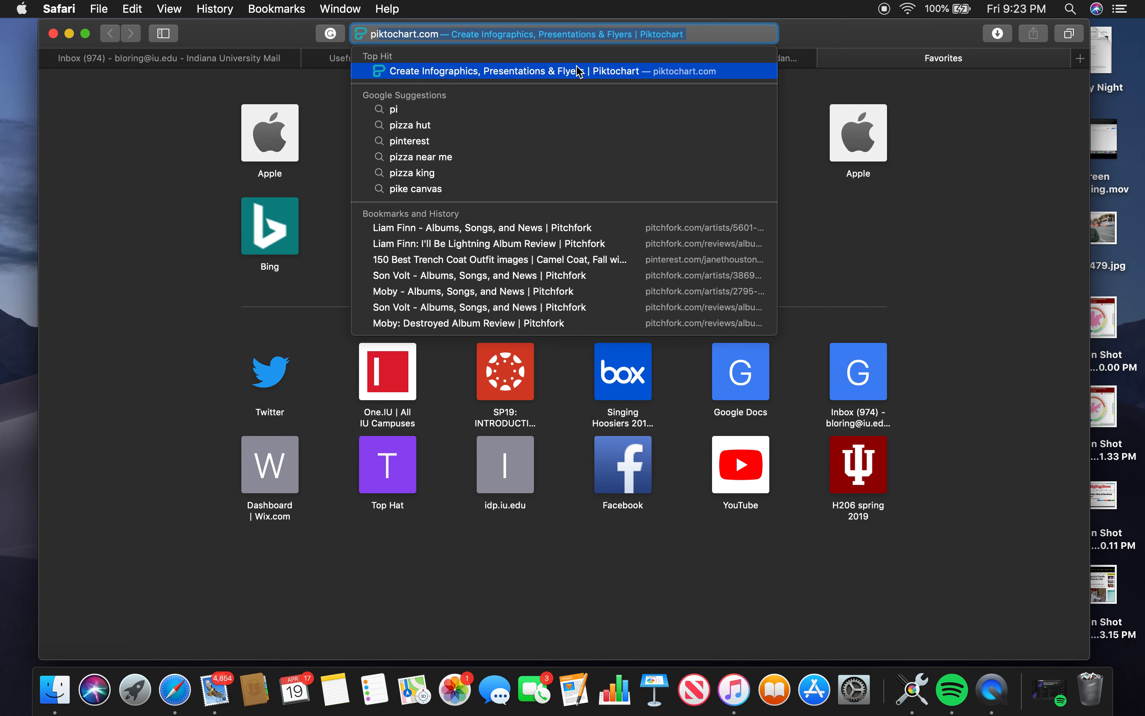
Search the web for piktochart and open the official Piktochart website
text(k)
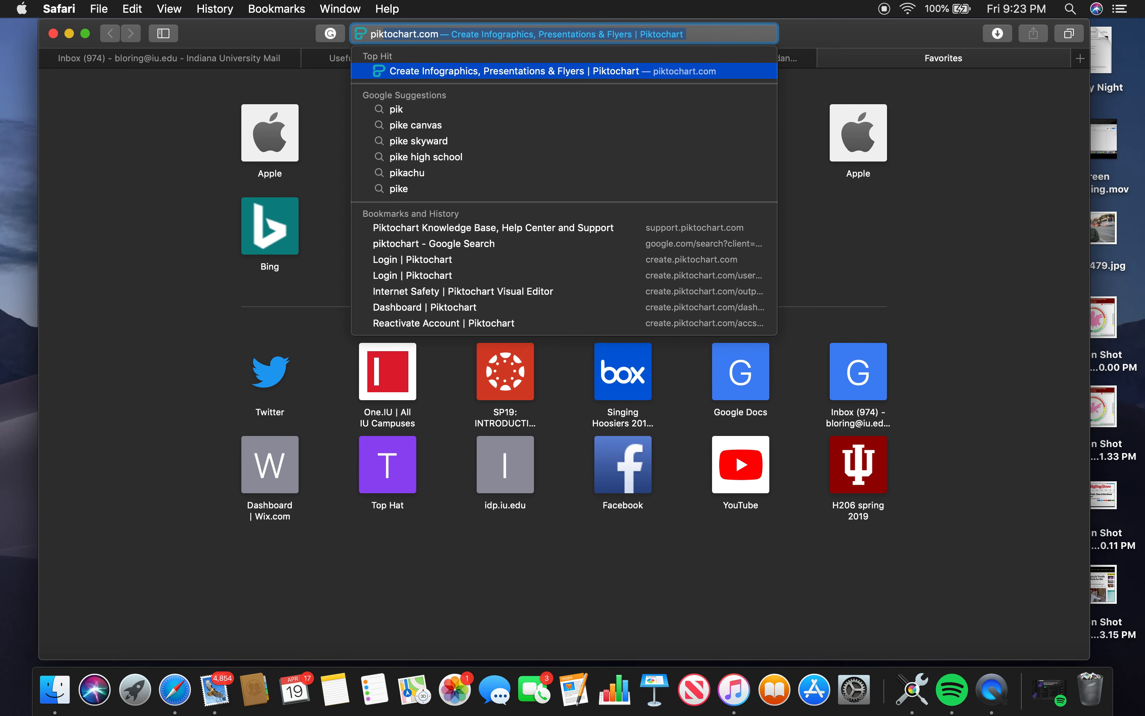
text(toch)
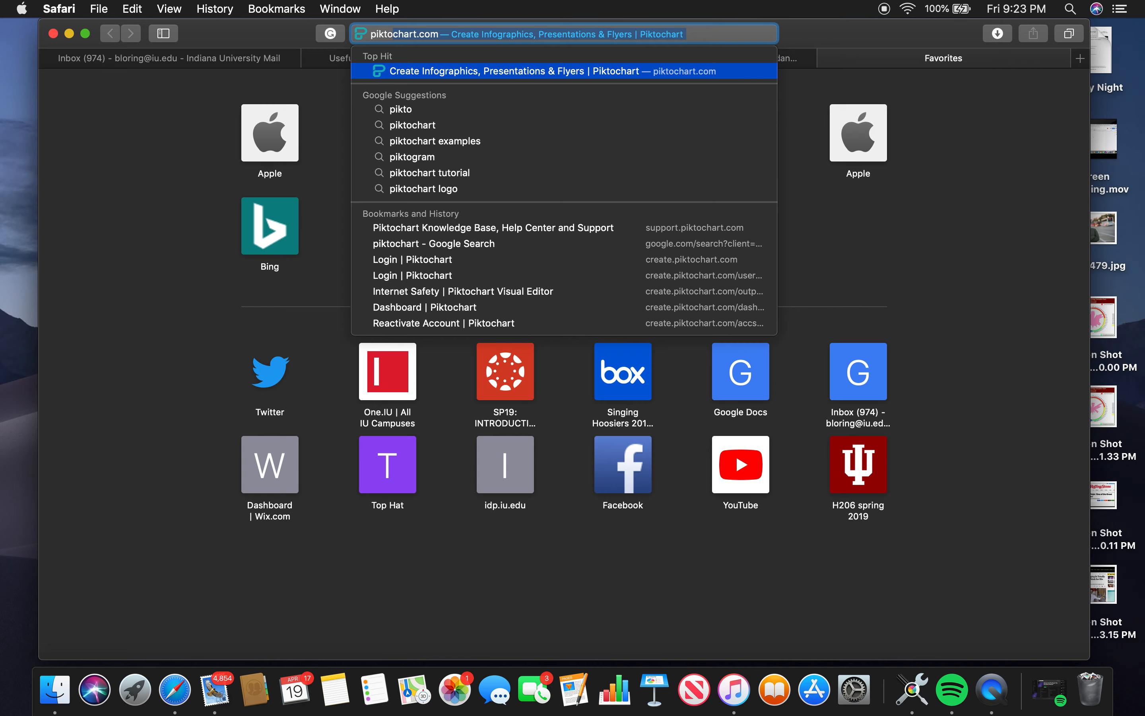
click(457, 129)
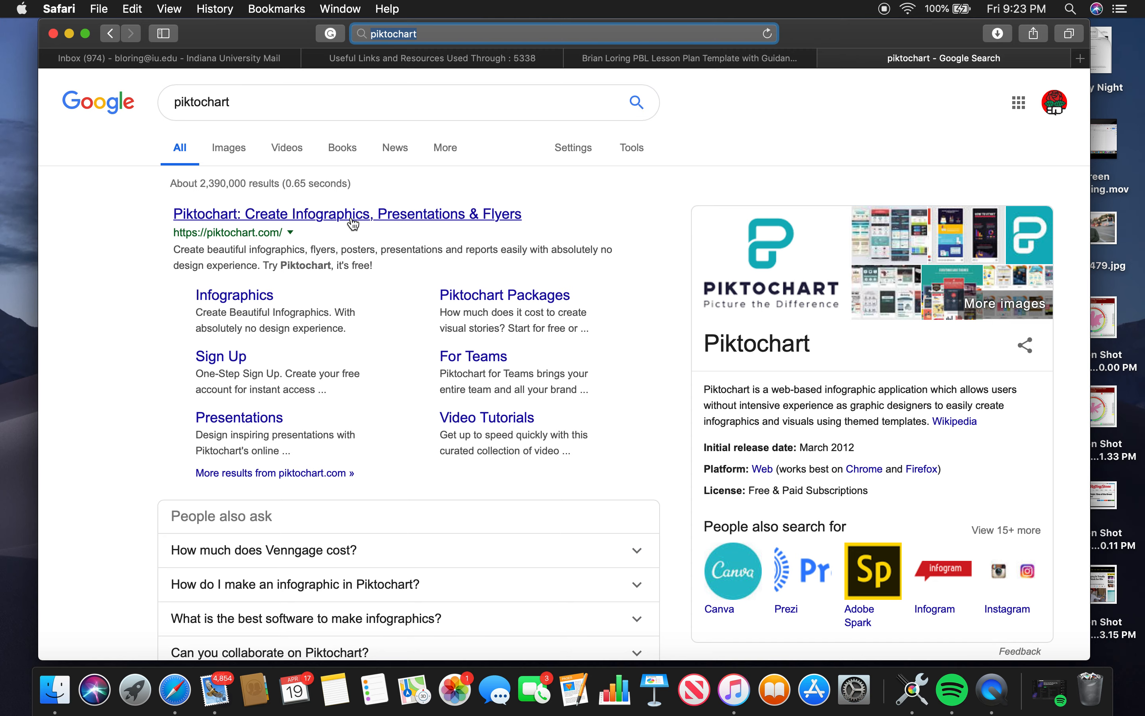
click(340, 216)
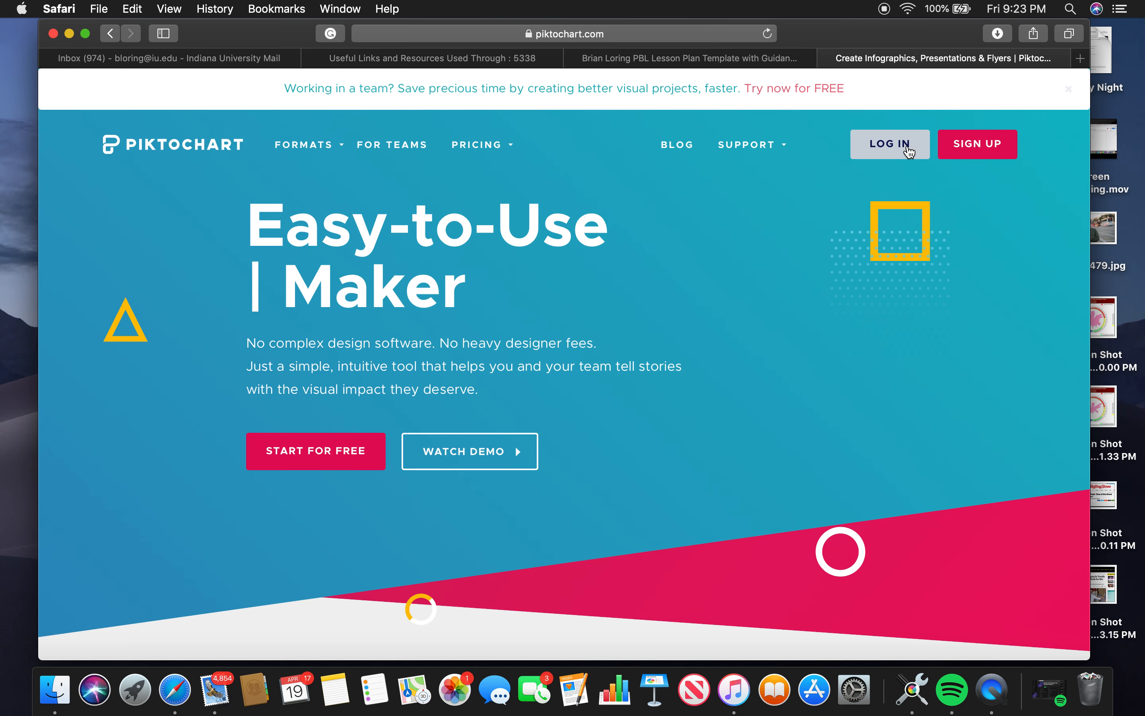
Log in to Piktochart through Google sign-in using the personal Gmail account
click(908, 149)
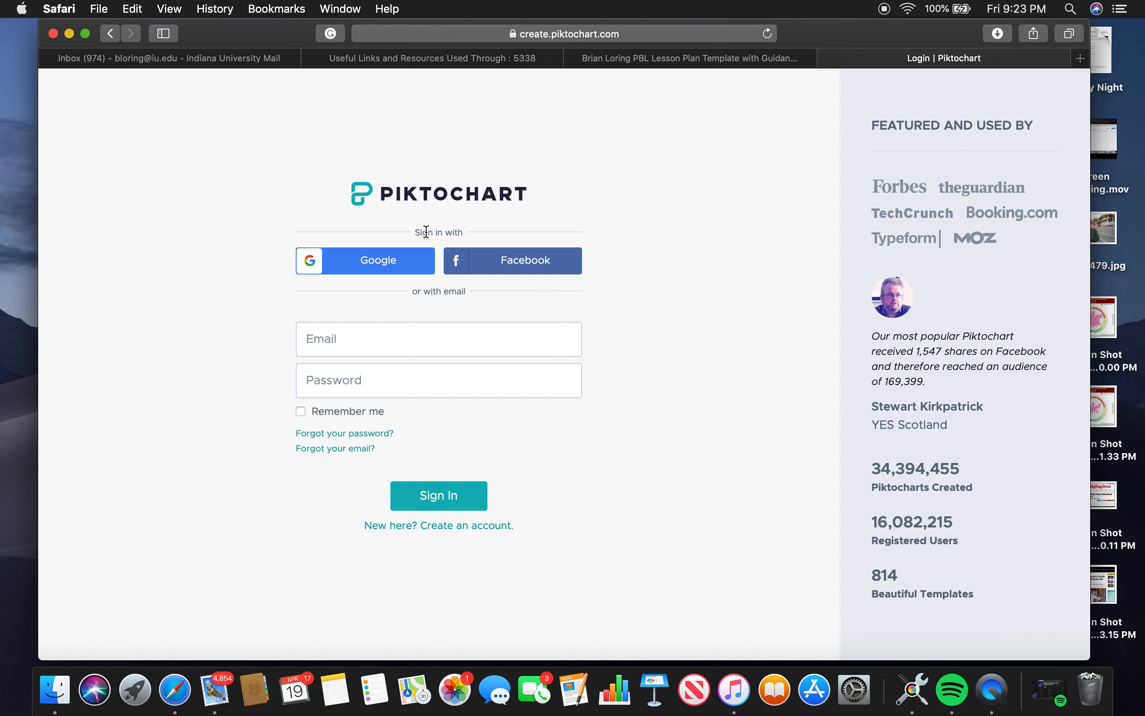
click(406, 265)
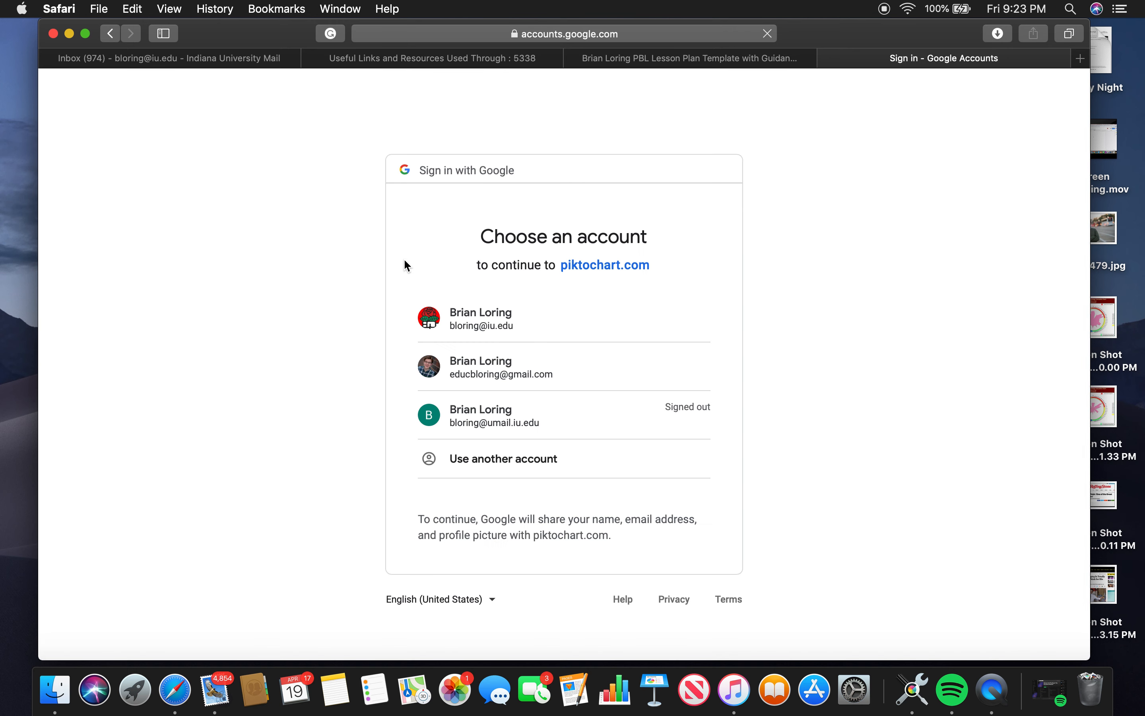
click(533, 382)
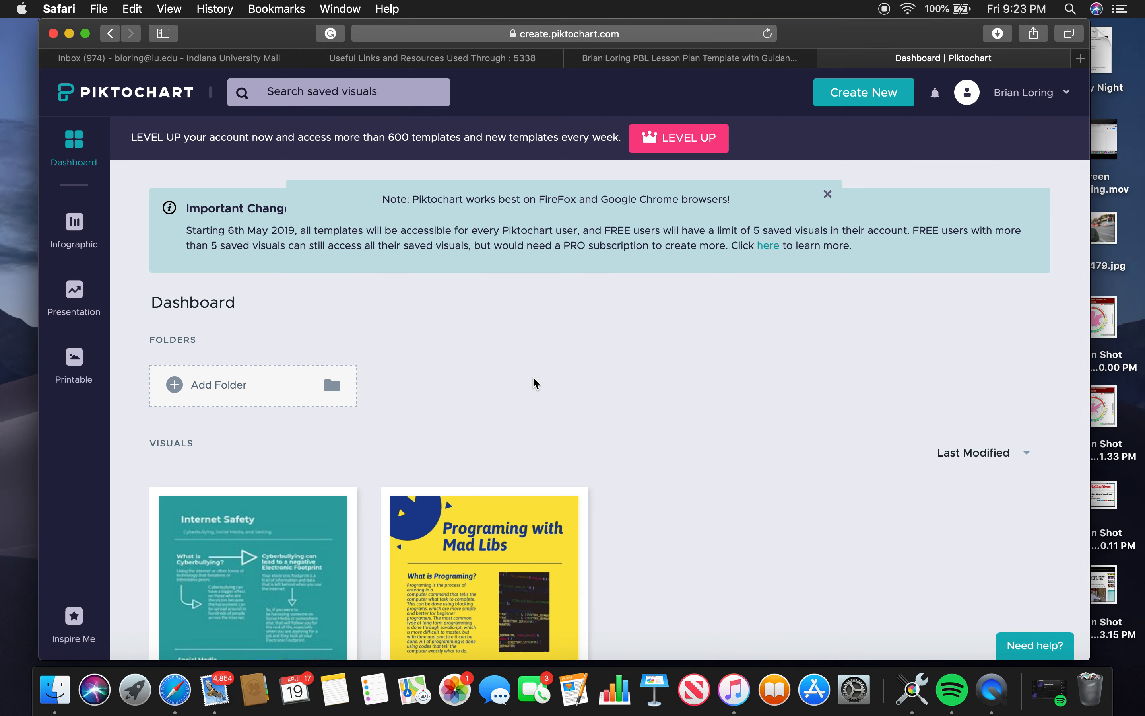
Browse the free infographic templates and start a new infographic from the Change.org Template
scroll(485, 422, down, 5)
mouse_move(273, 430)
mouse_move(523, 436)
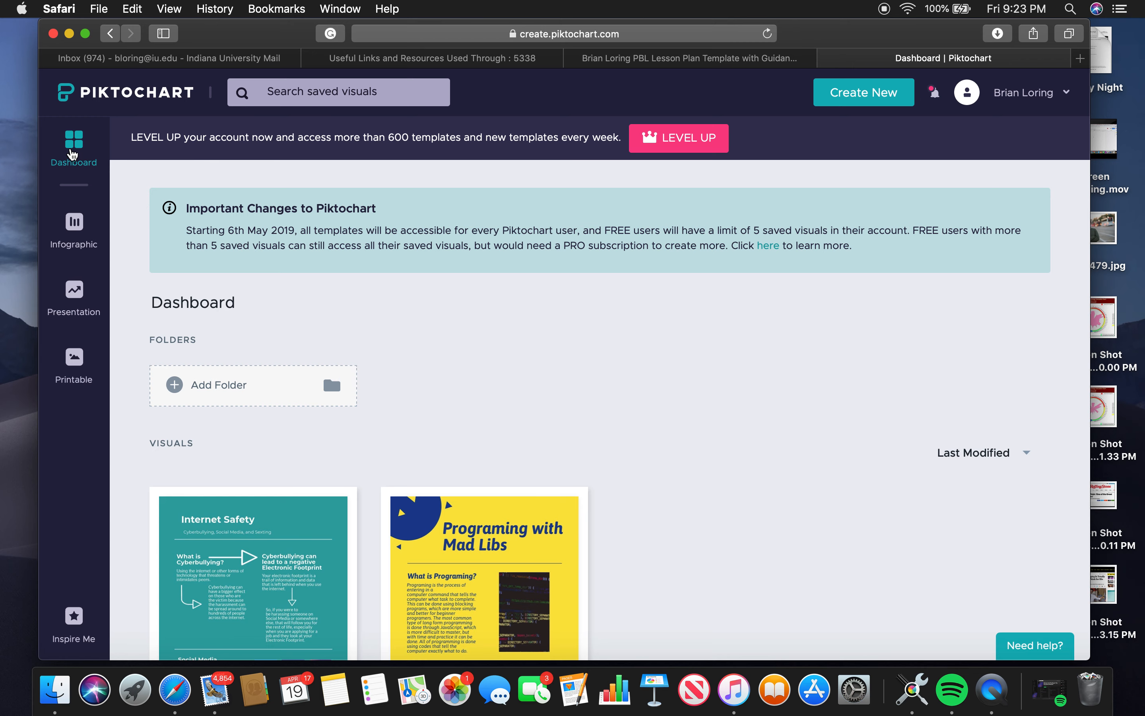
click(90, 236)
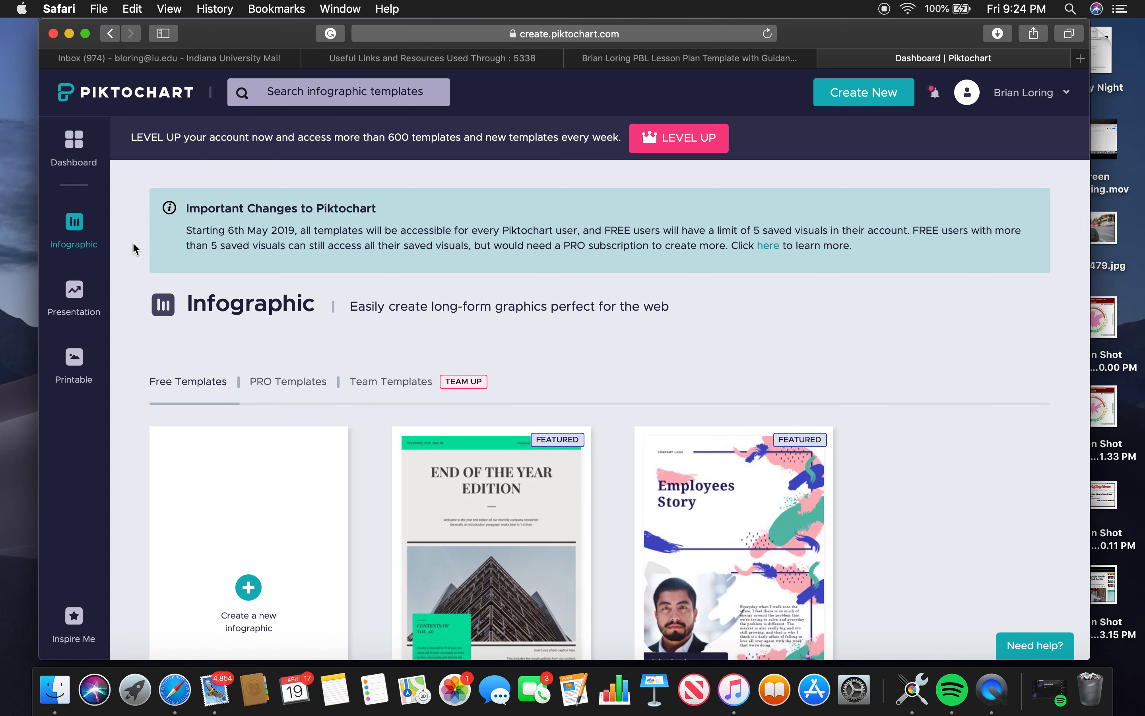
scroll(391, 396, down, 5)
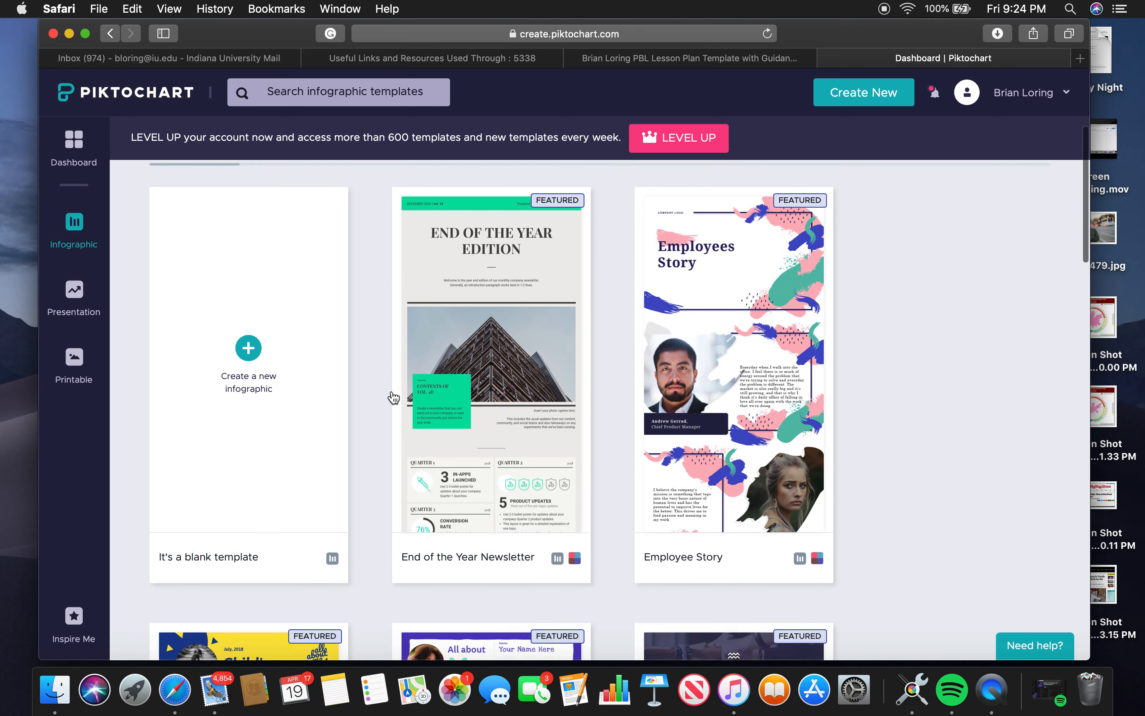
scroll(543, 453, down, 7)
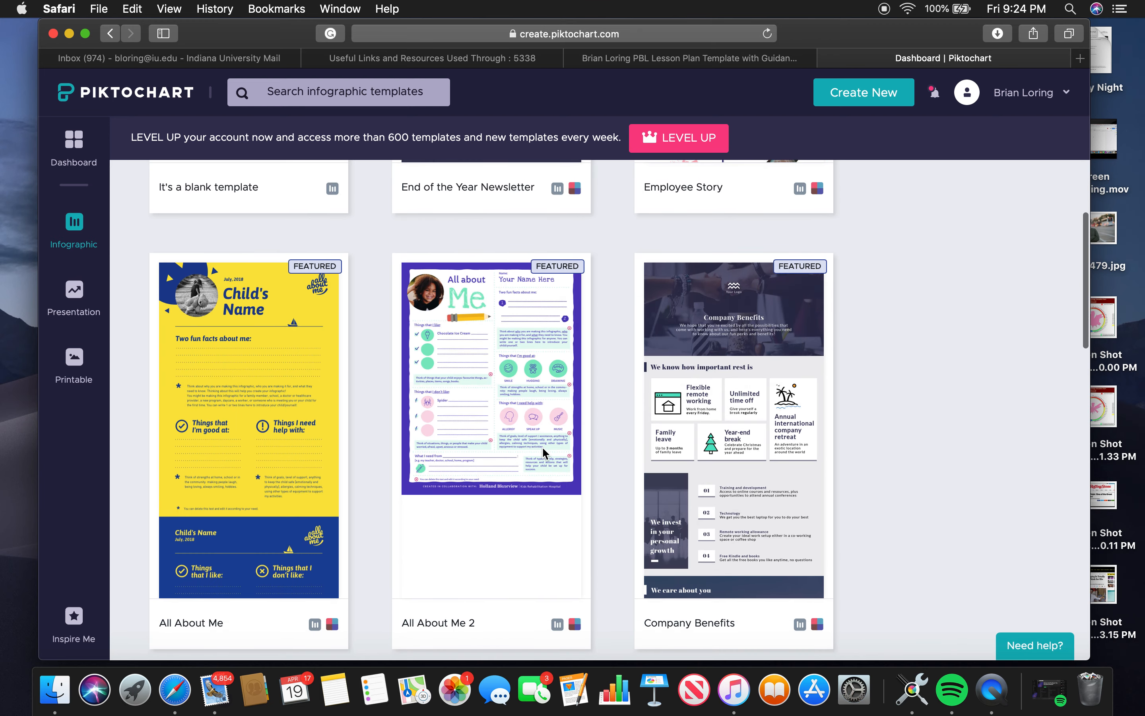
scroll(543, 448, down, 14)
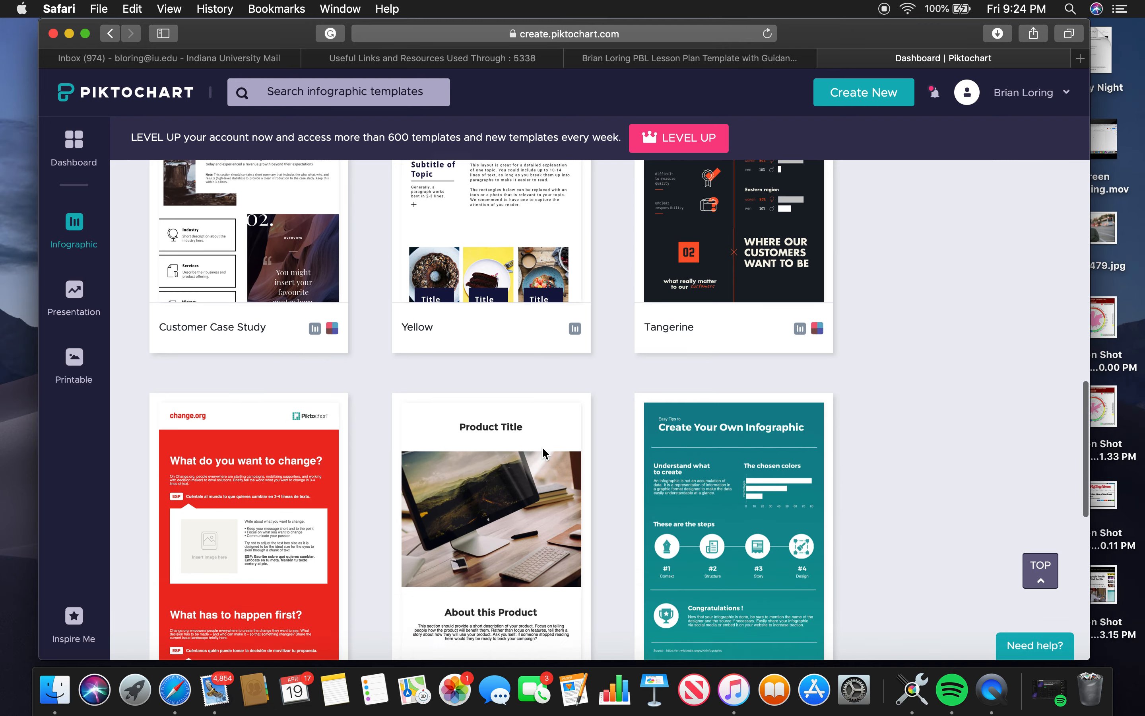
scroll(543, 448, down, 4)
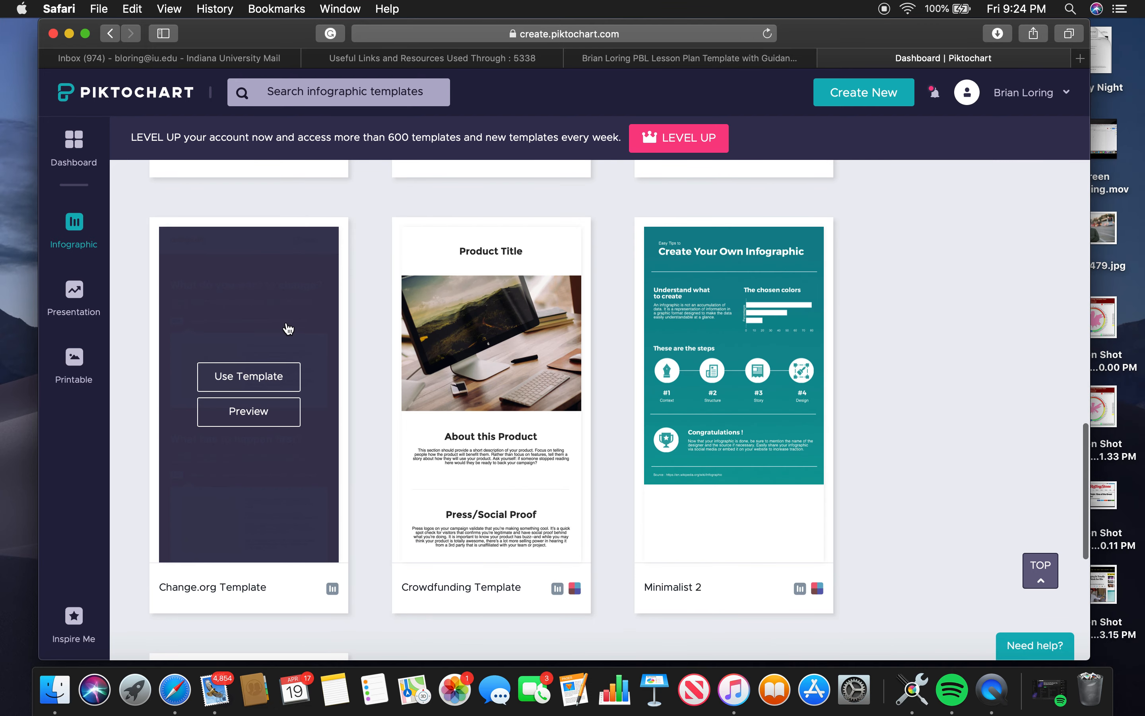
scroll(294, 307, up, 20)
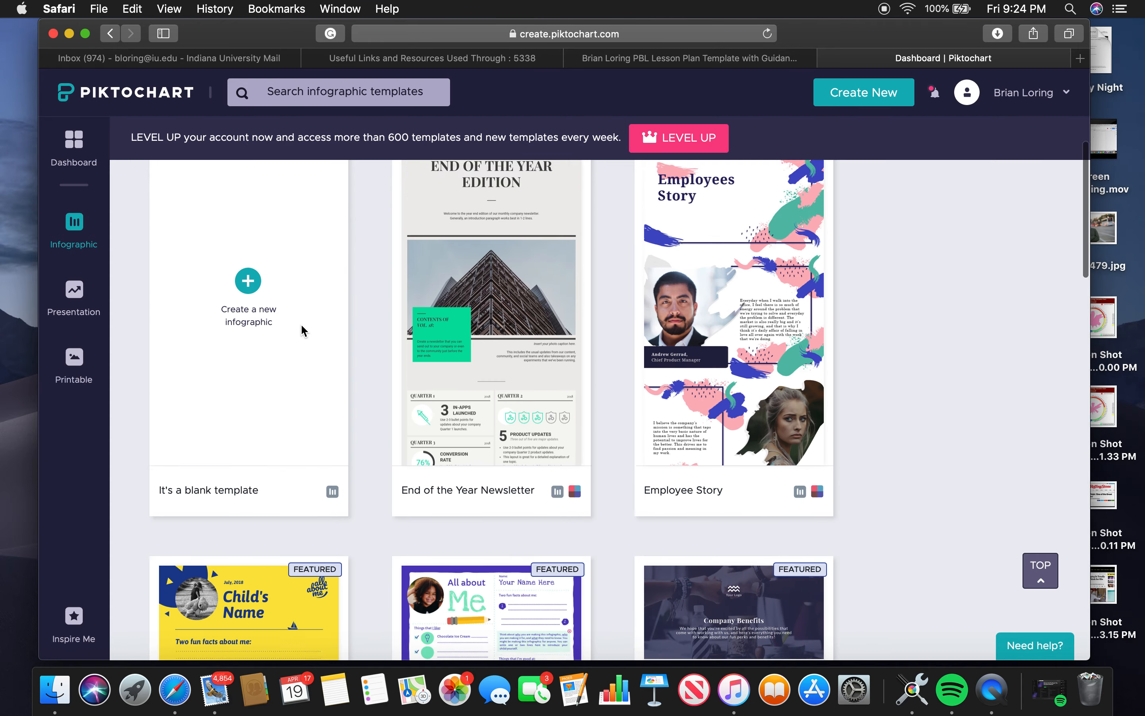
scroll(431, 421, down, 5)
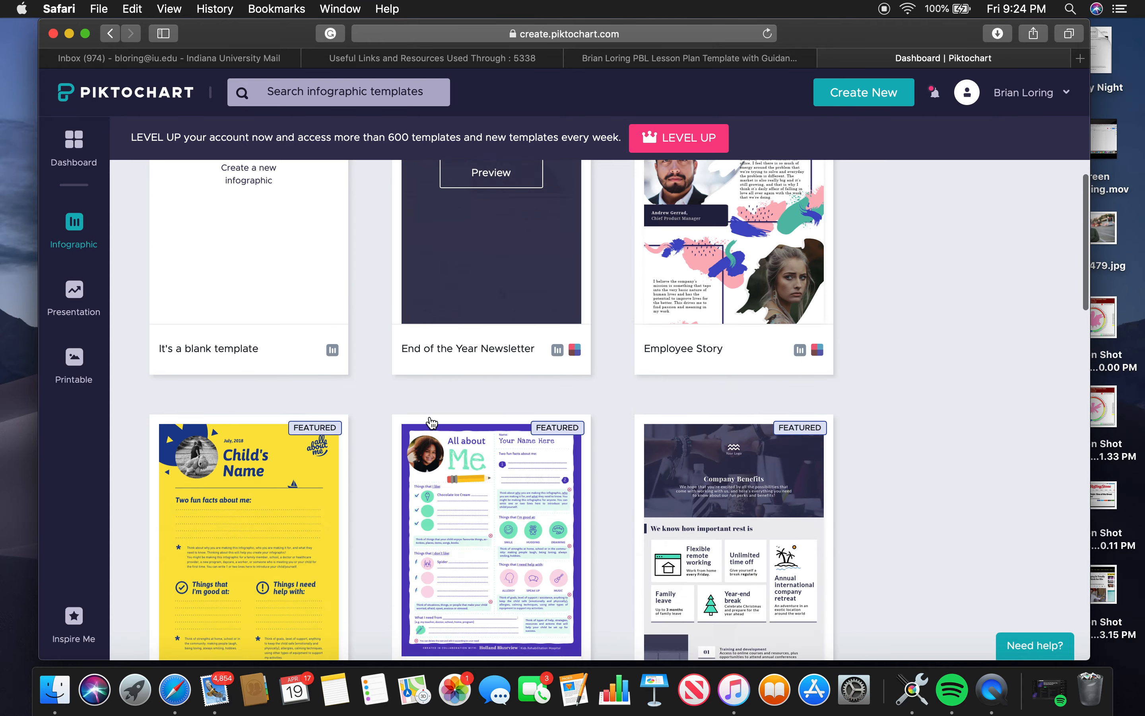
scroll(430, 421, down, 20)
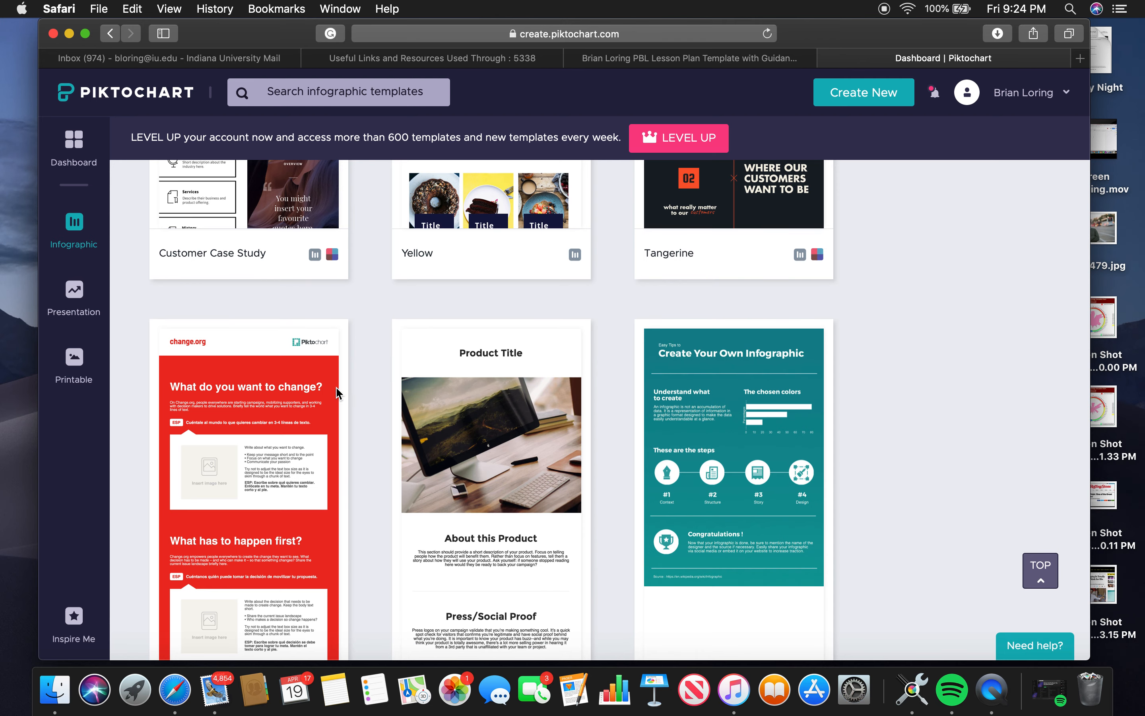
mouse_move(313, 386)
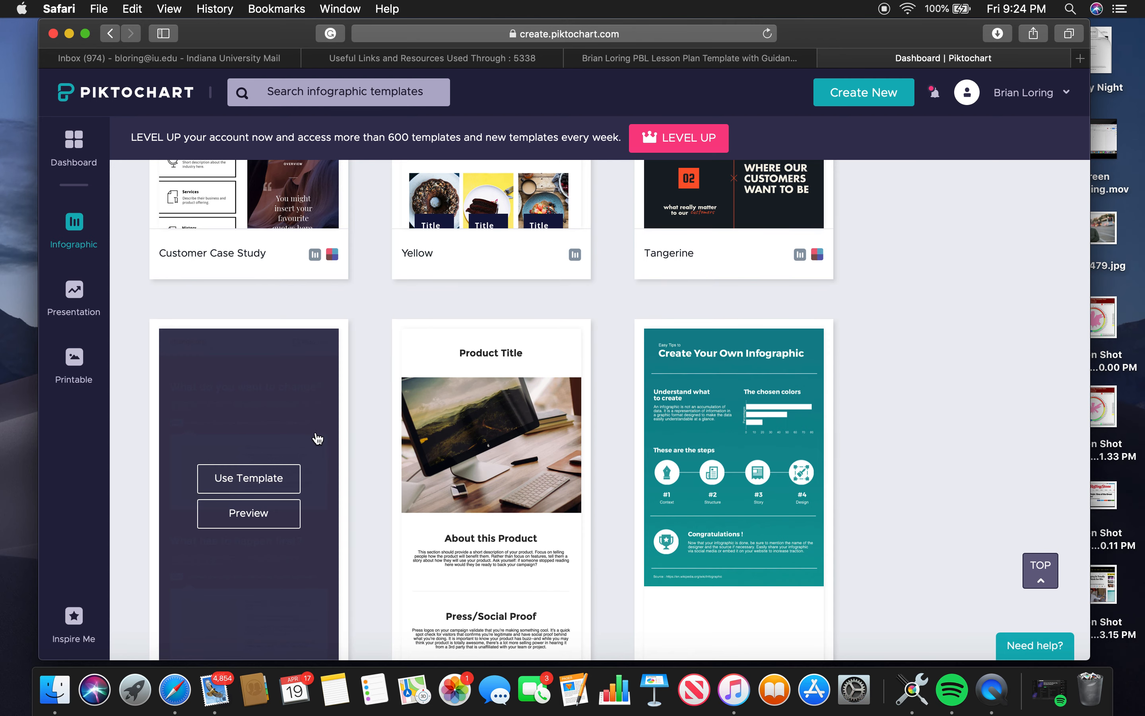
click(297, 478)
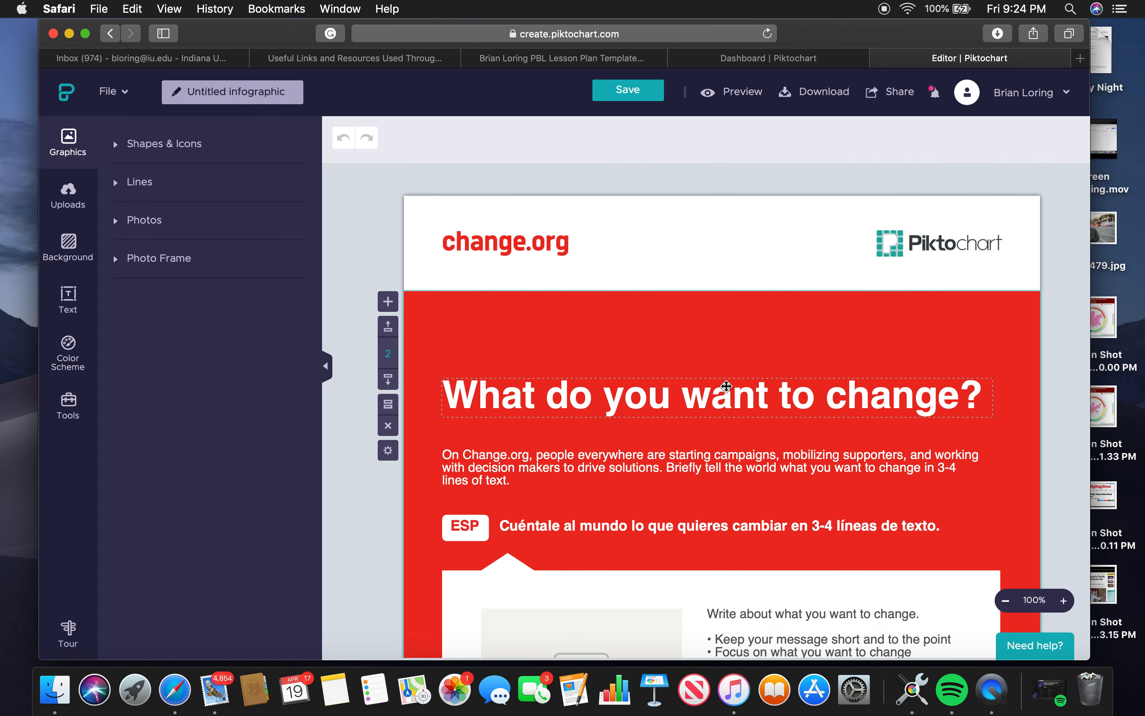
Replace the heading "What do you want to change?" with "Federation of US Workers"
scroll(720, 406, down, 3)
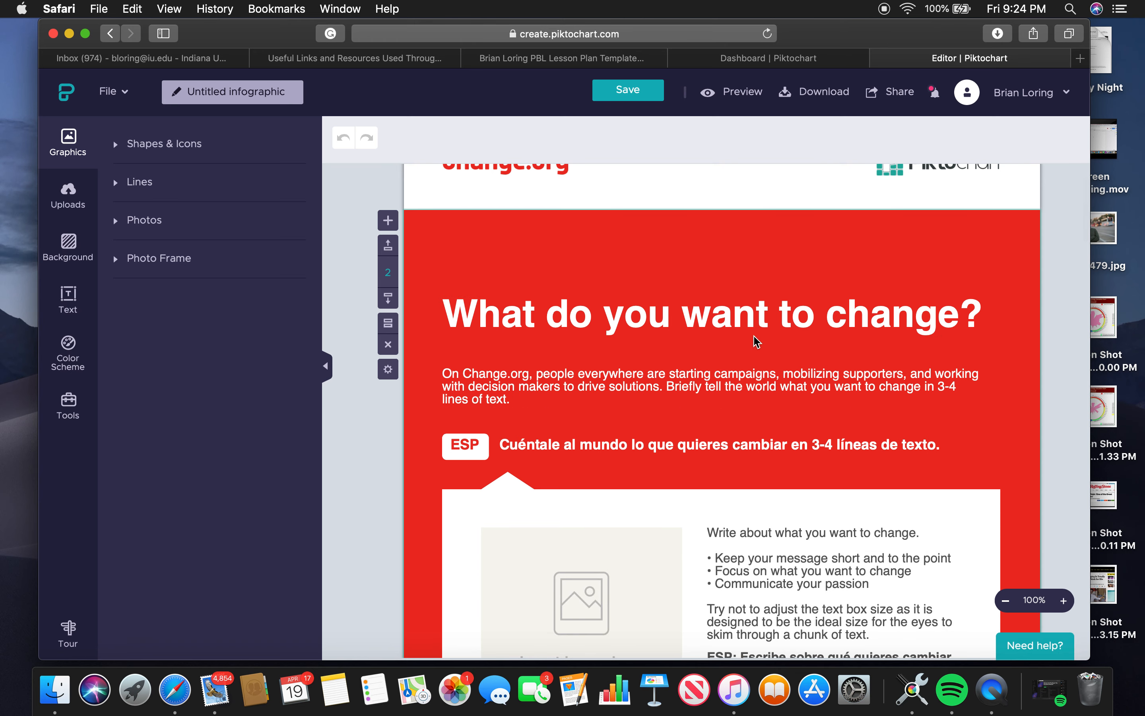
click(962, 310)
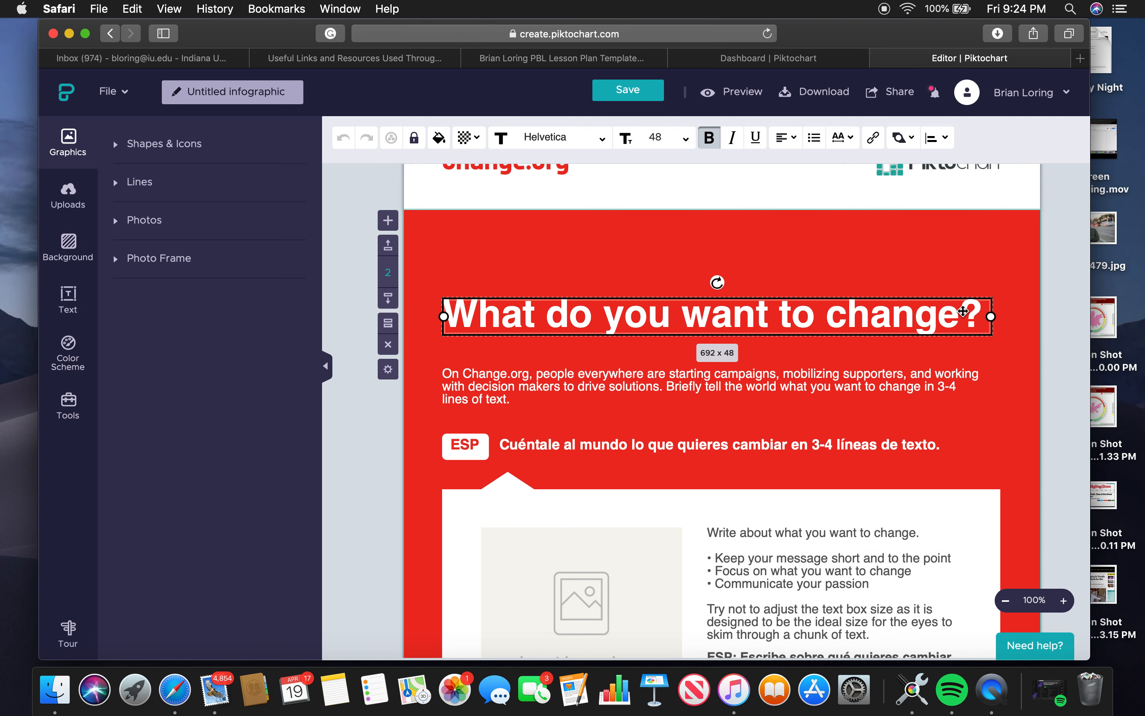
click(979, 310)
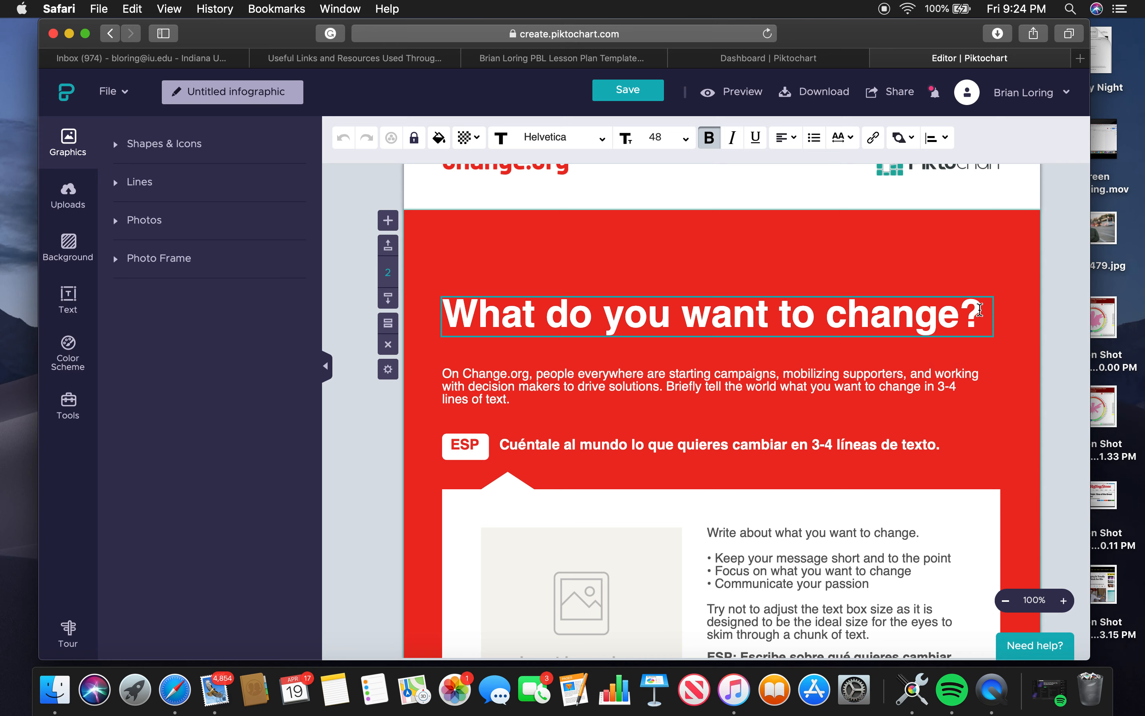
key(BackSpace)
key(BackSpace)
key(BackSpace)
key(BackSpace)
key(BackSpace)
key(BackSpace)
key(BackSpace)
key(BackSpace)
key(BackSpace)
key(BackSpace)
key(BackSpace)
key(BackSpace)
key(BackSpace)
key(BackSpace)
key(BackSpace)
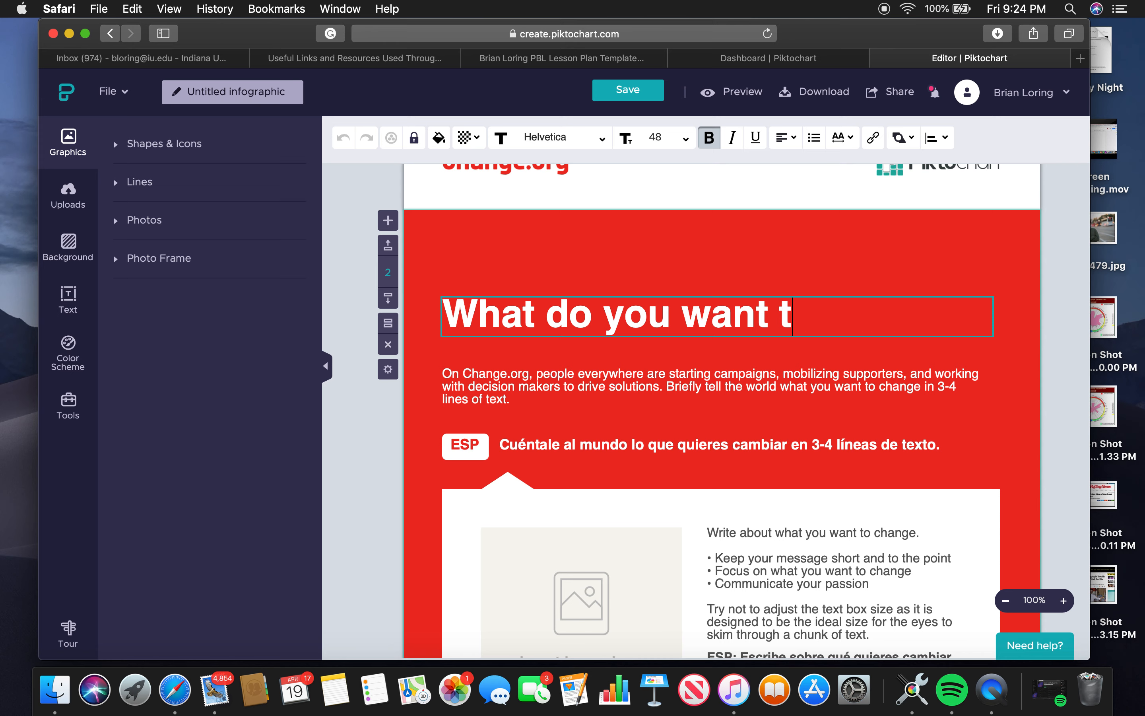
key(BackSpace)
key(BackSpace)
key(BackSpace)
key(BackSpace)
key(BackSpace)
key(BackSpace)
key(BackSpace)
key(BackSpace)
key(BackSpace)
key(BackSpace)
key(BackSpace)
key(BackSpace)
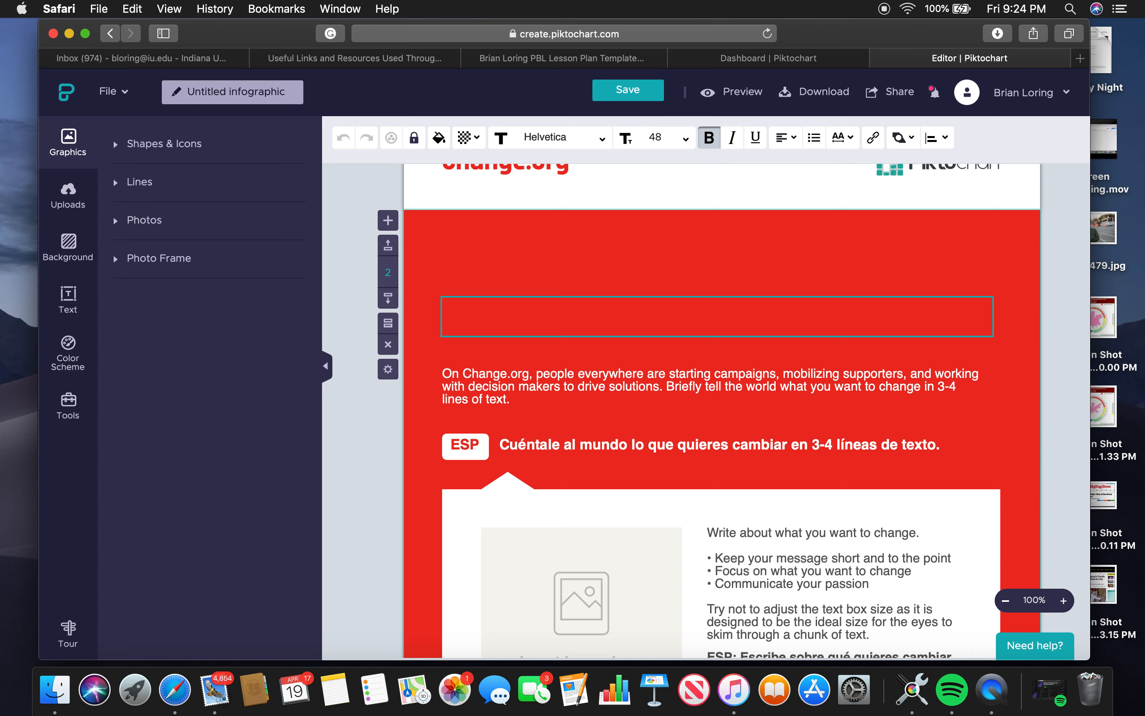
text(Fed)
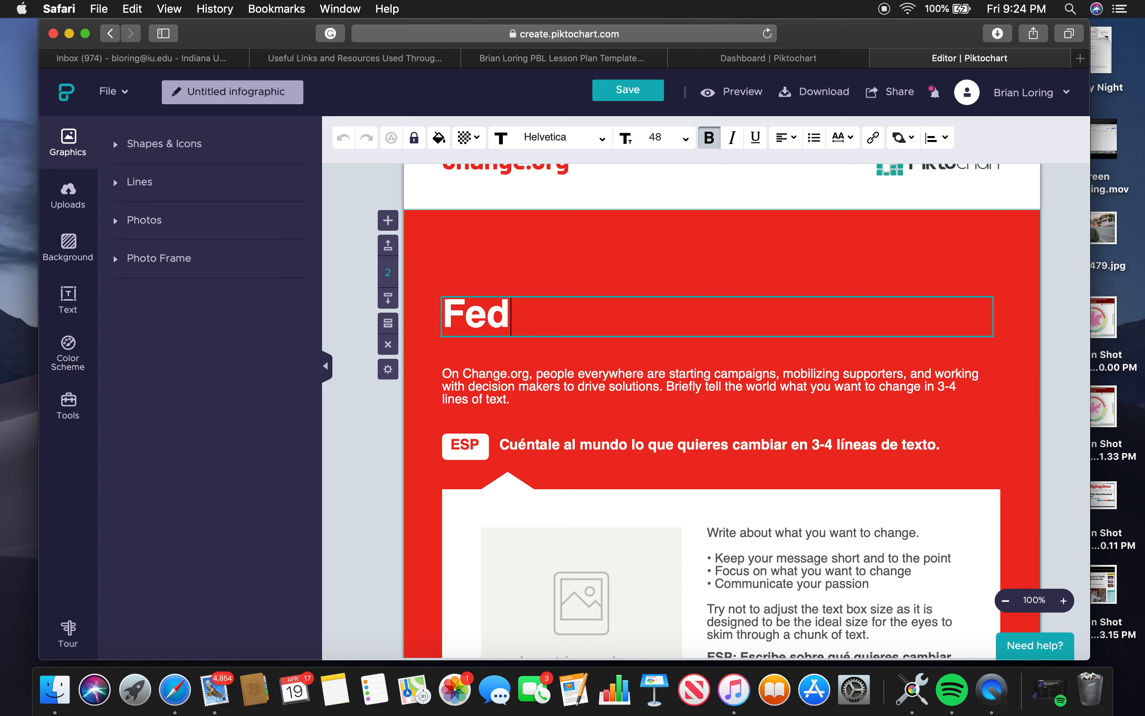
text(eration )
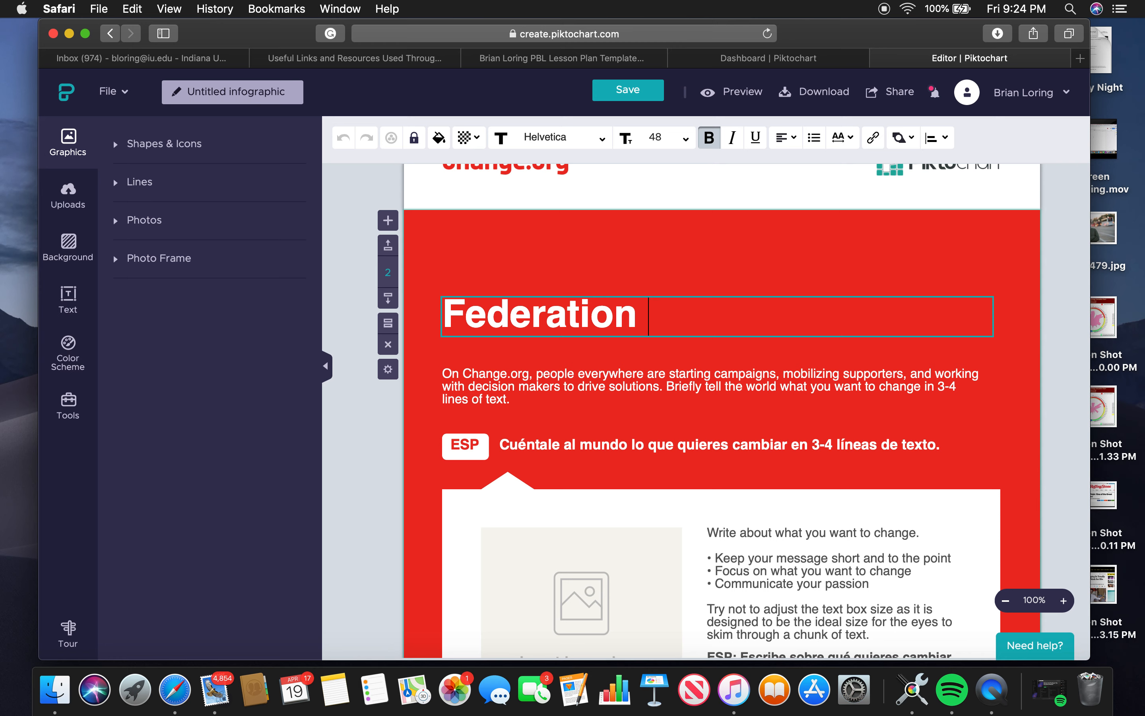
text(of US Work)
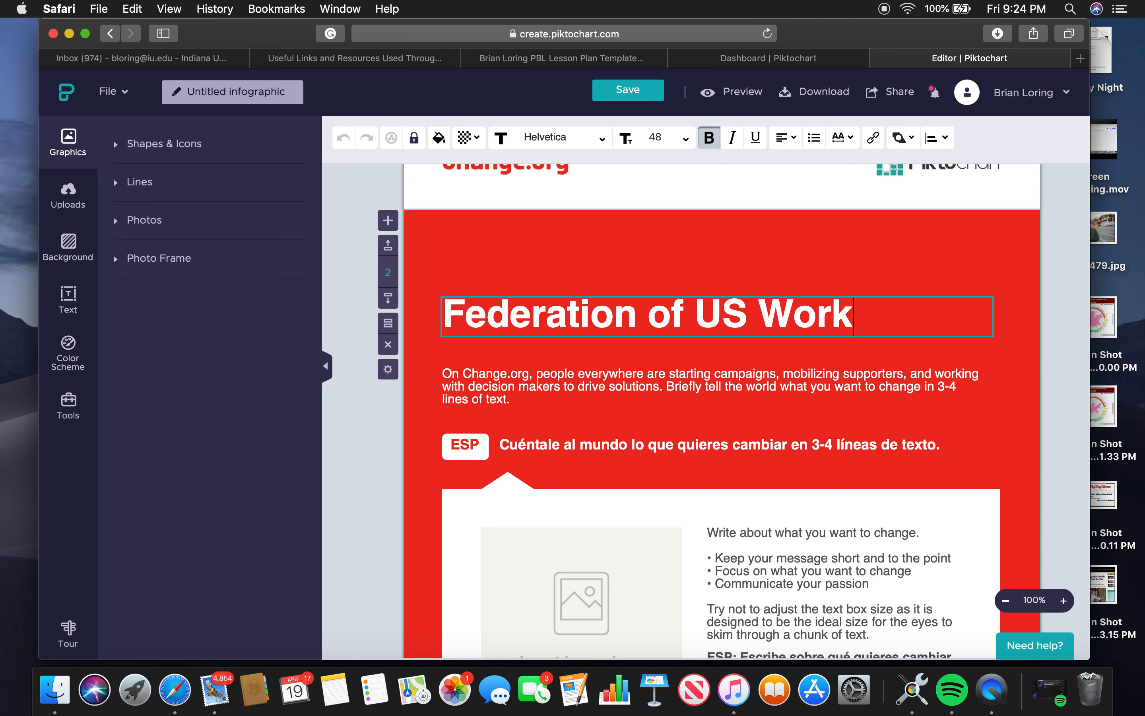
text(ers)
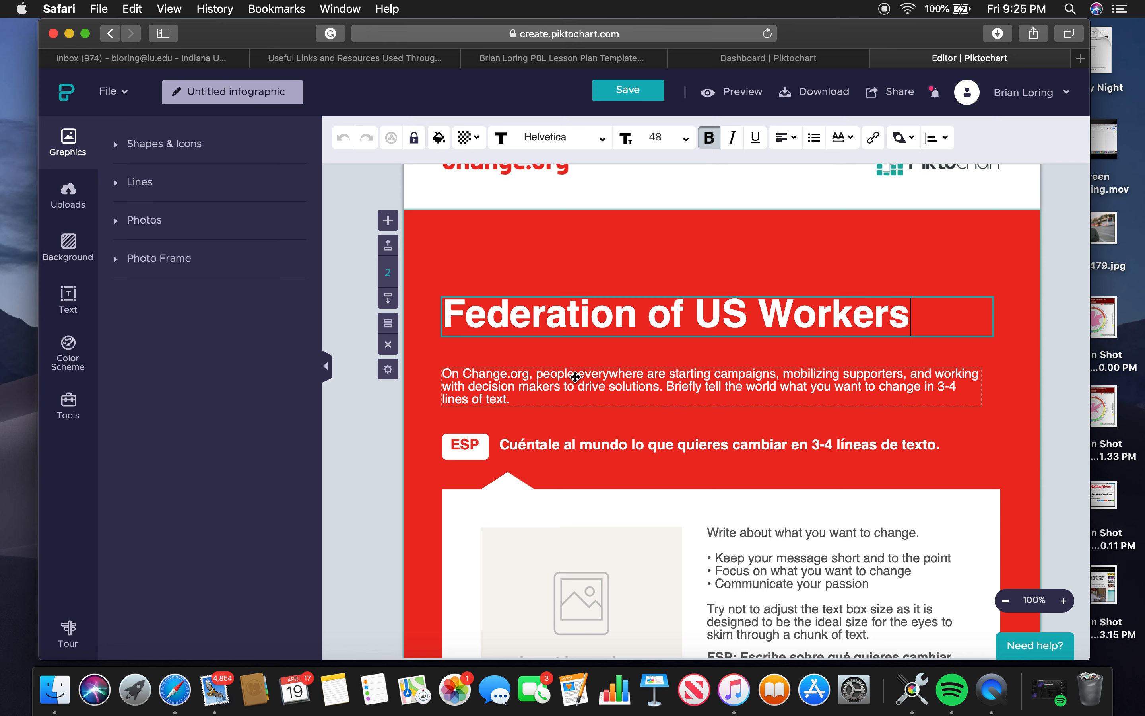
Open the introductory paragraph below the main heading for text editing
scroll(693, 433, down, 3)
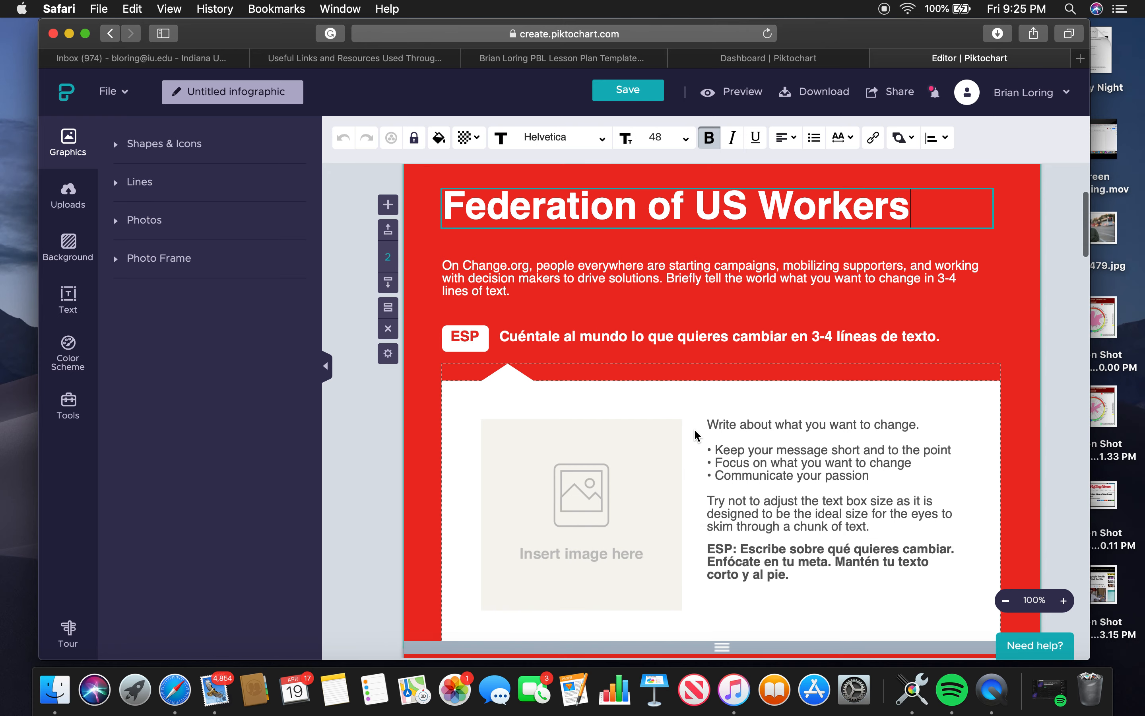
click(673, 284)
click(727, 283)
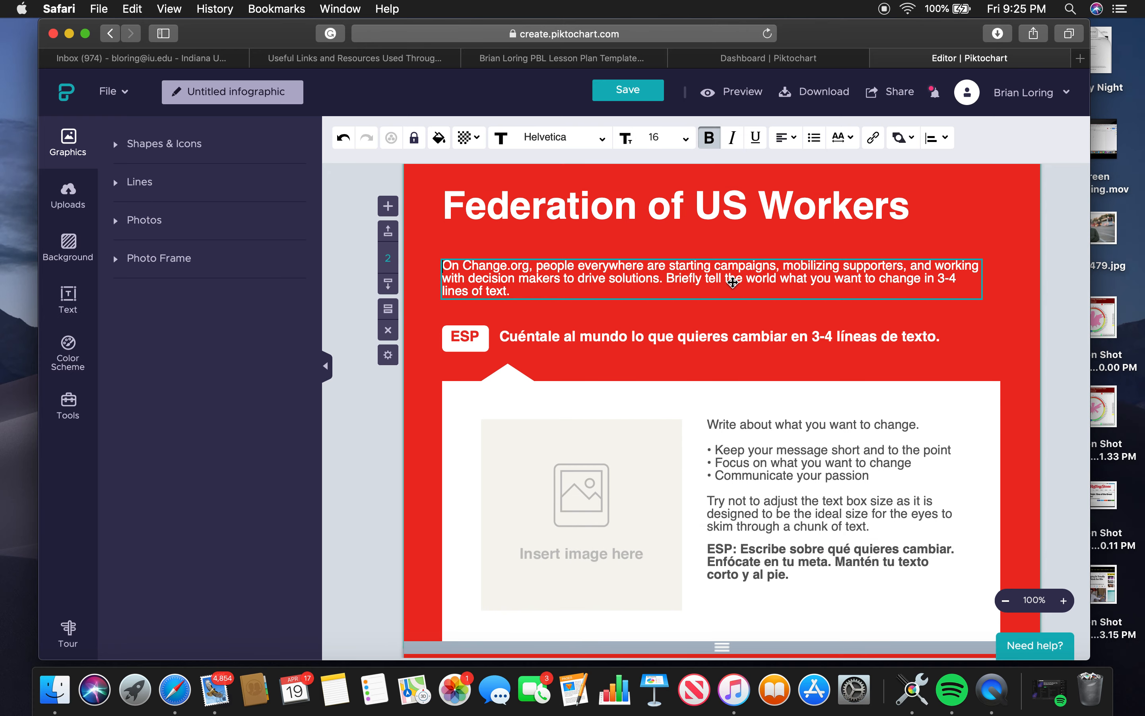
scroll(599, 281, down, 6)
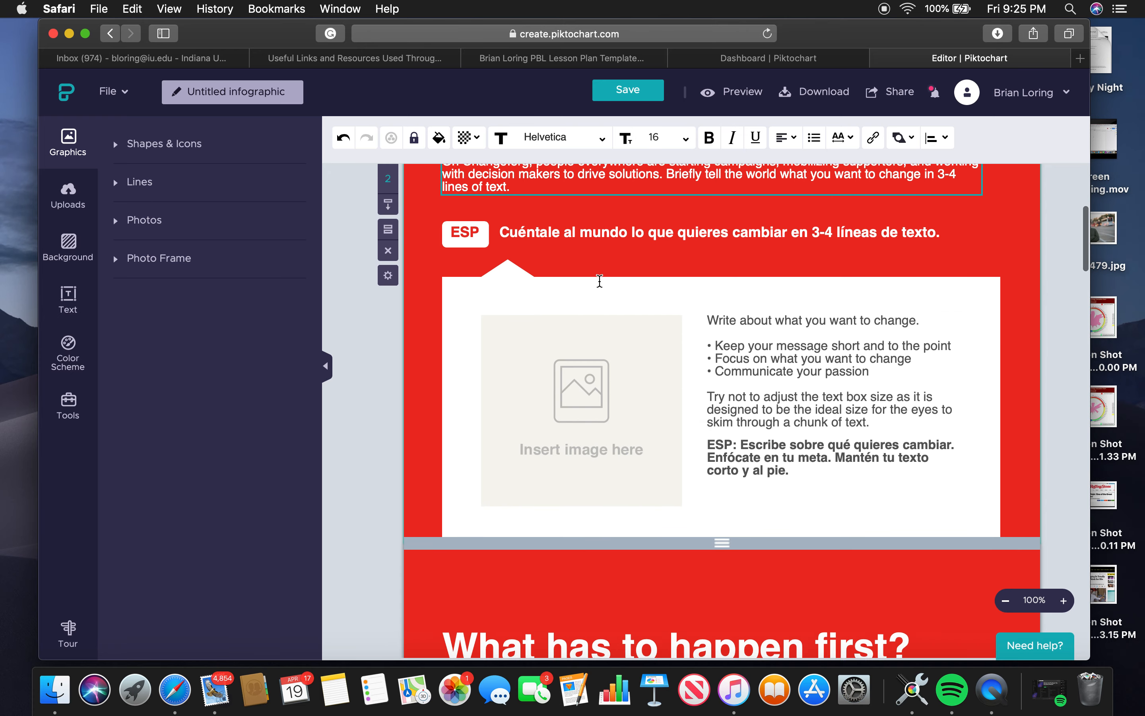
scroll(599, 280, up, 2)
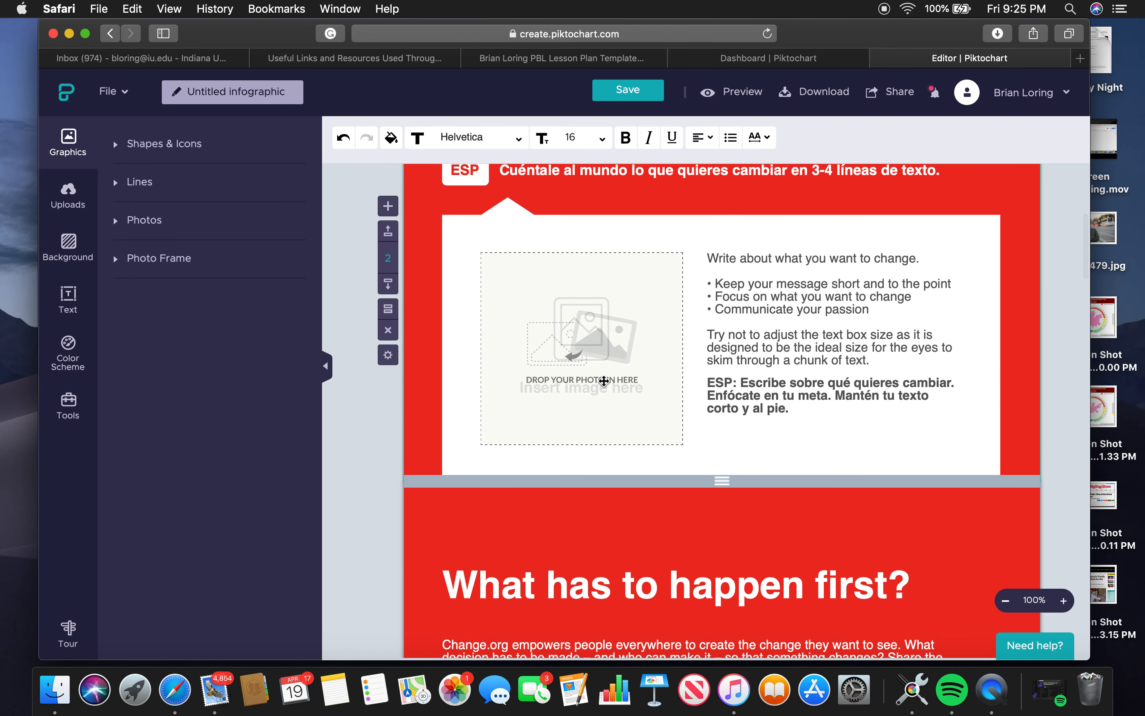
click(606, 348)
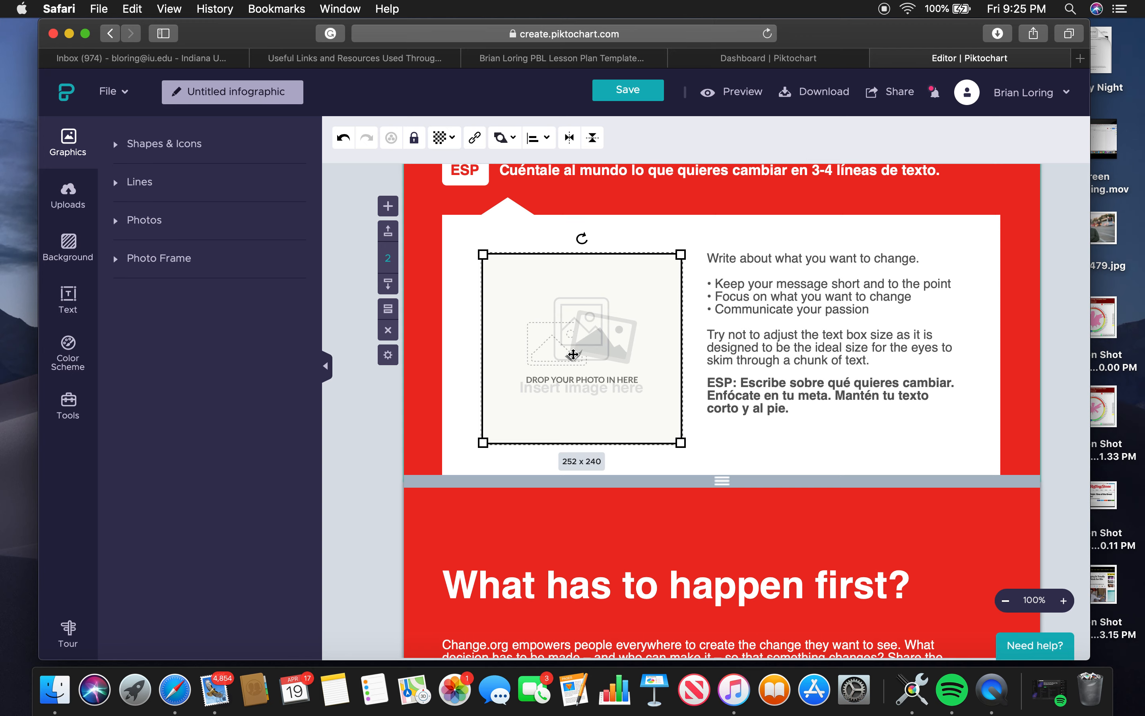
double_click(573, 356)
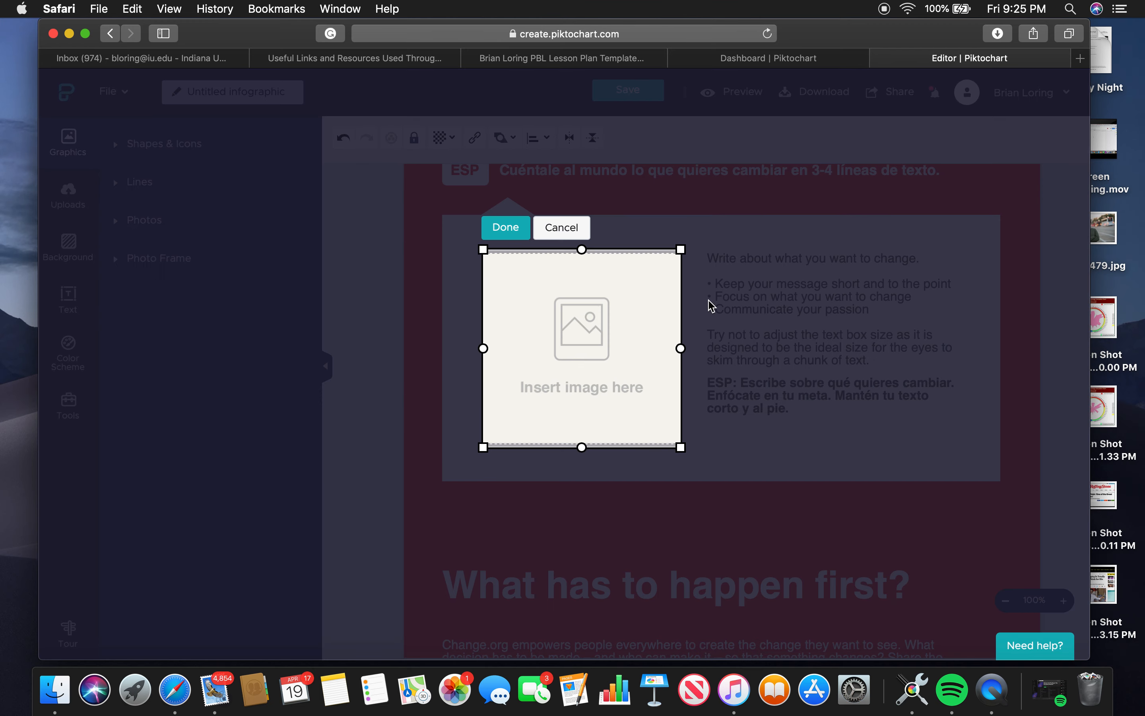
click(527, 235)
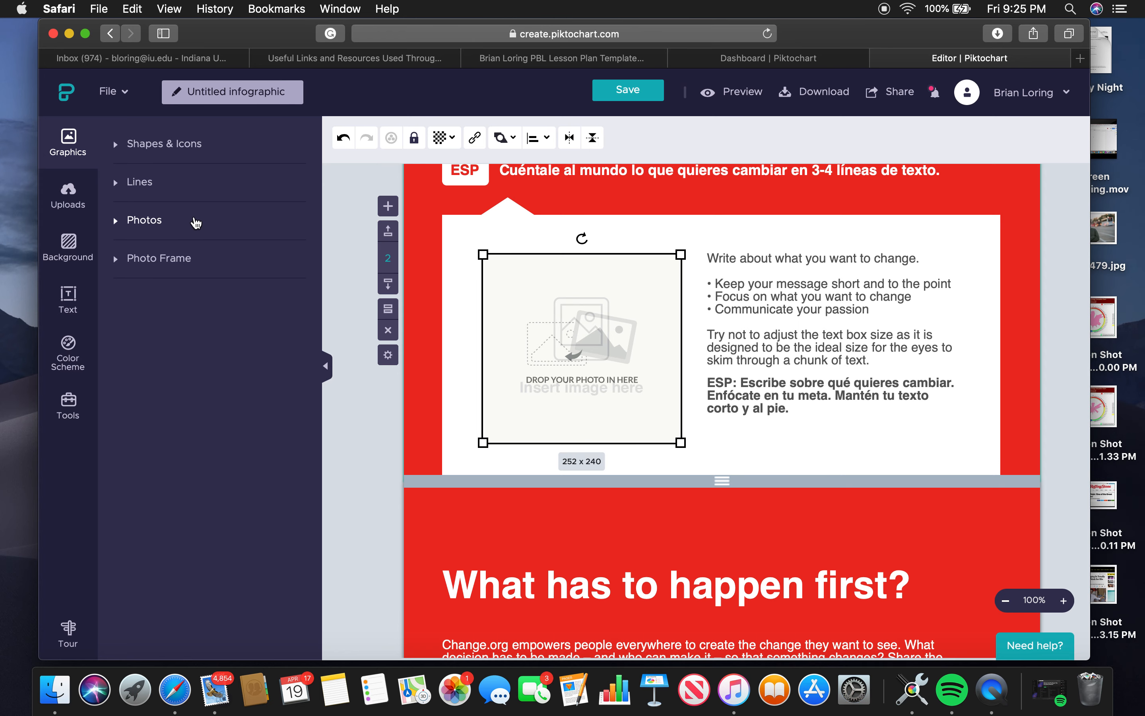
Upload the image 300px-Pullman_strikers_outside_Arcade_Building from the Downloads folder
click(194, 220)
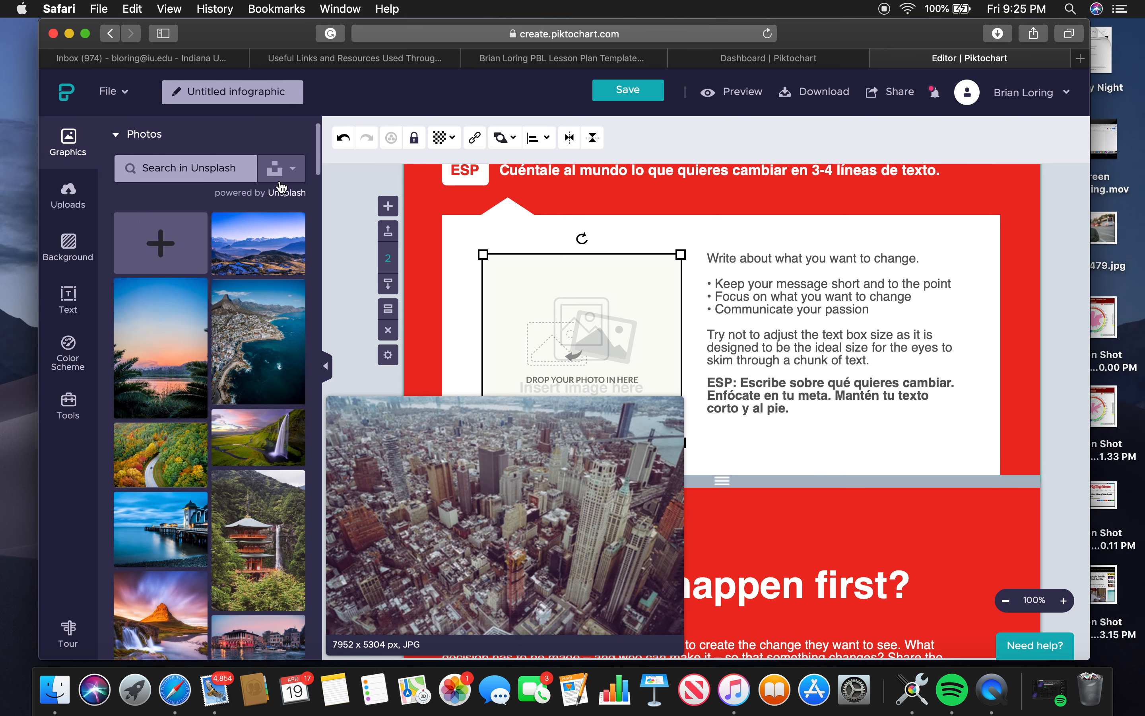
click(175, 237)
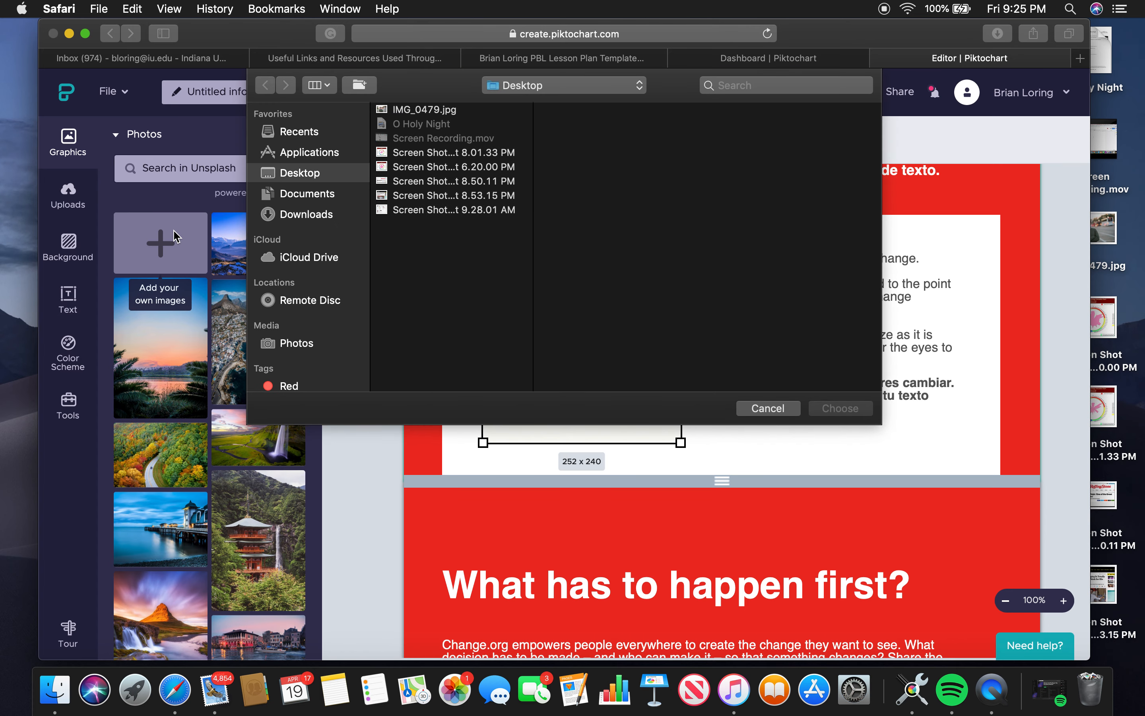
click(314, 215)
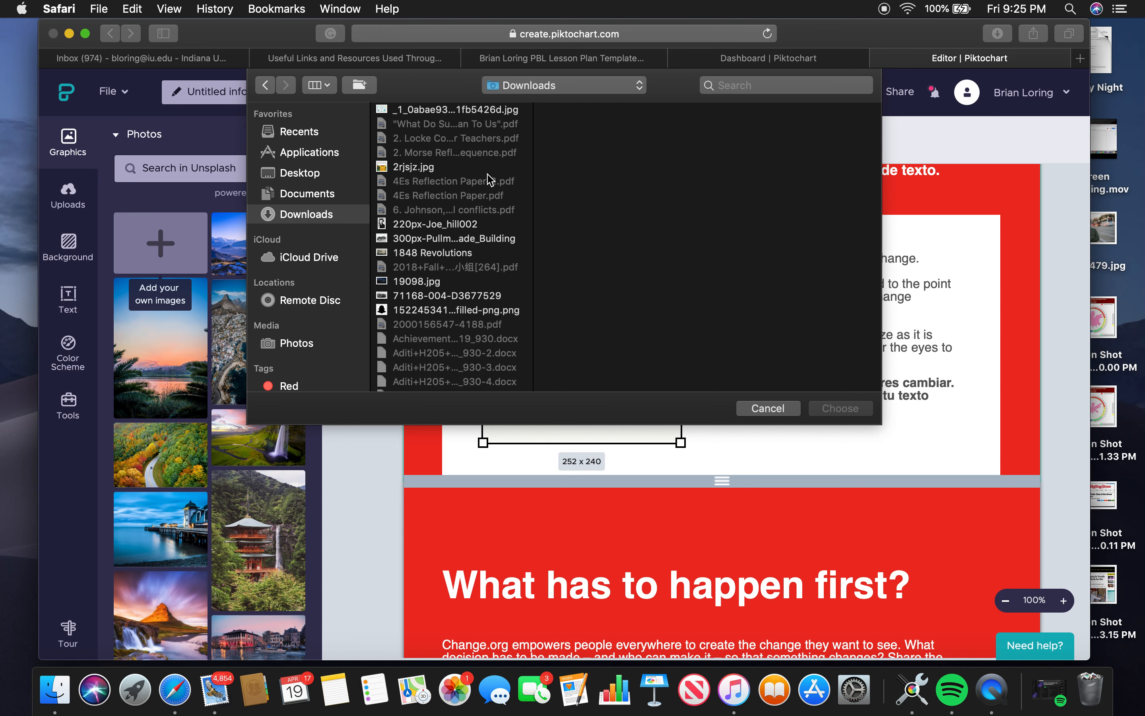
click(455, 240)
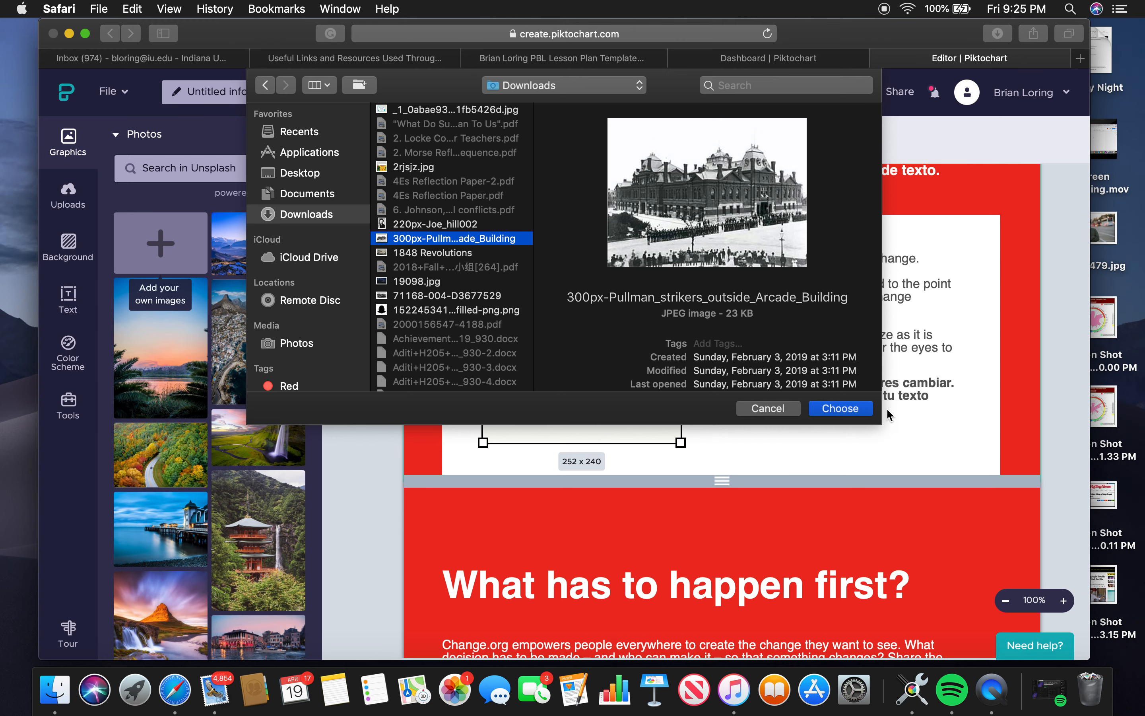
click(860, 409)
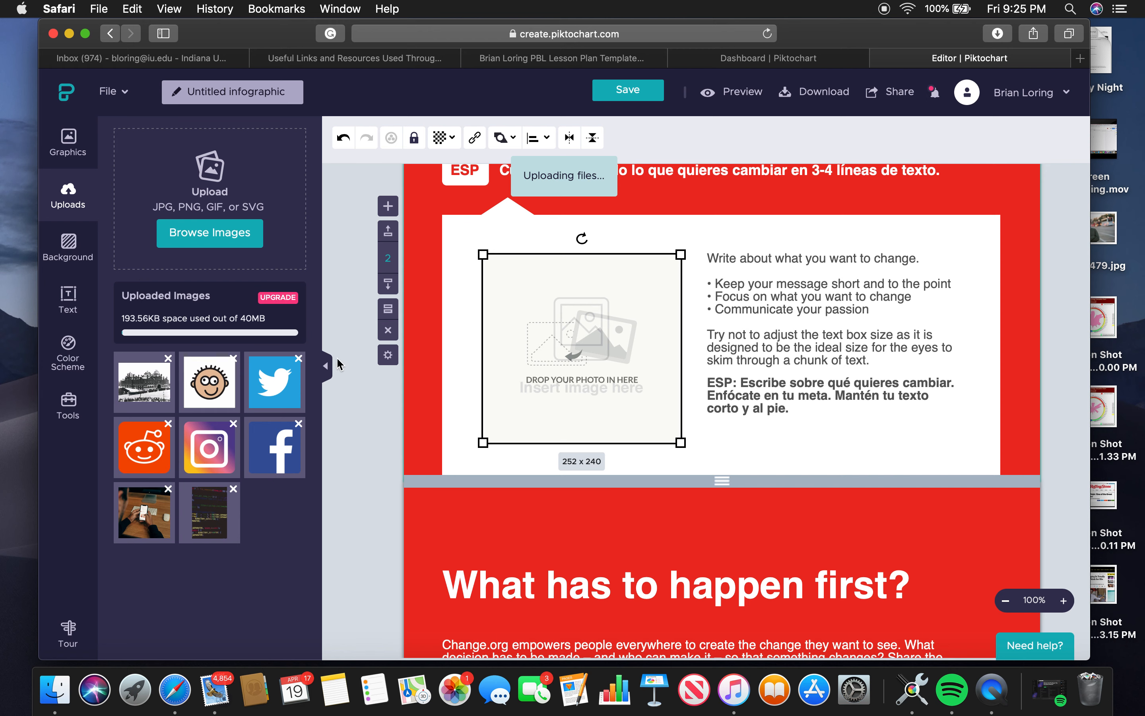
Insert the uploaded Pullman strikers photo, delete the "Insert image here" placeholder frame, and move the photo into its place
click(157, 387)
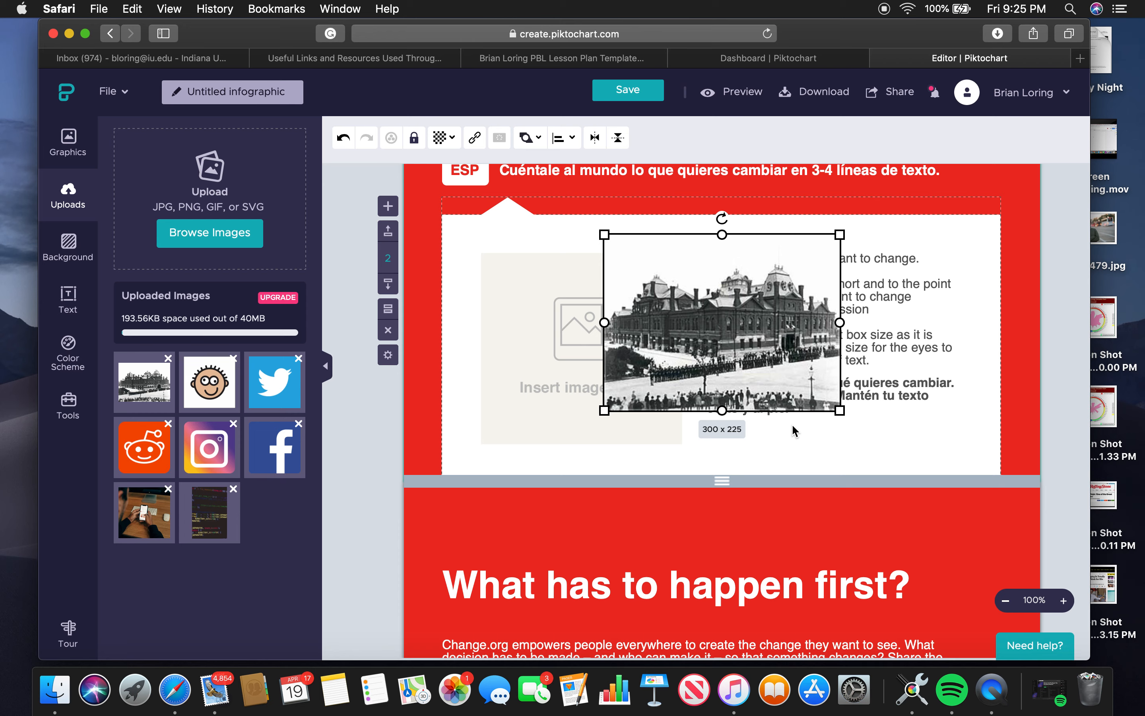
drag(731, 325, 977, 464)
click(582, 367)
right_click(582, 368)
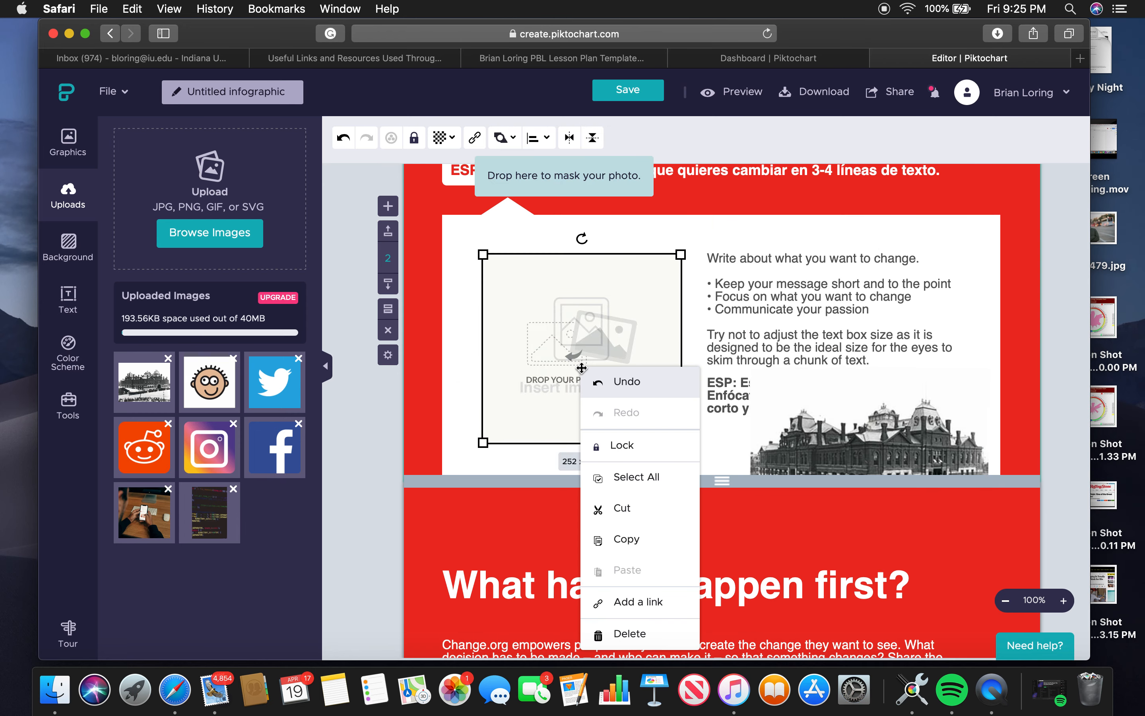
click(658, 638)
drag(811, 436, 515, 315)
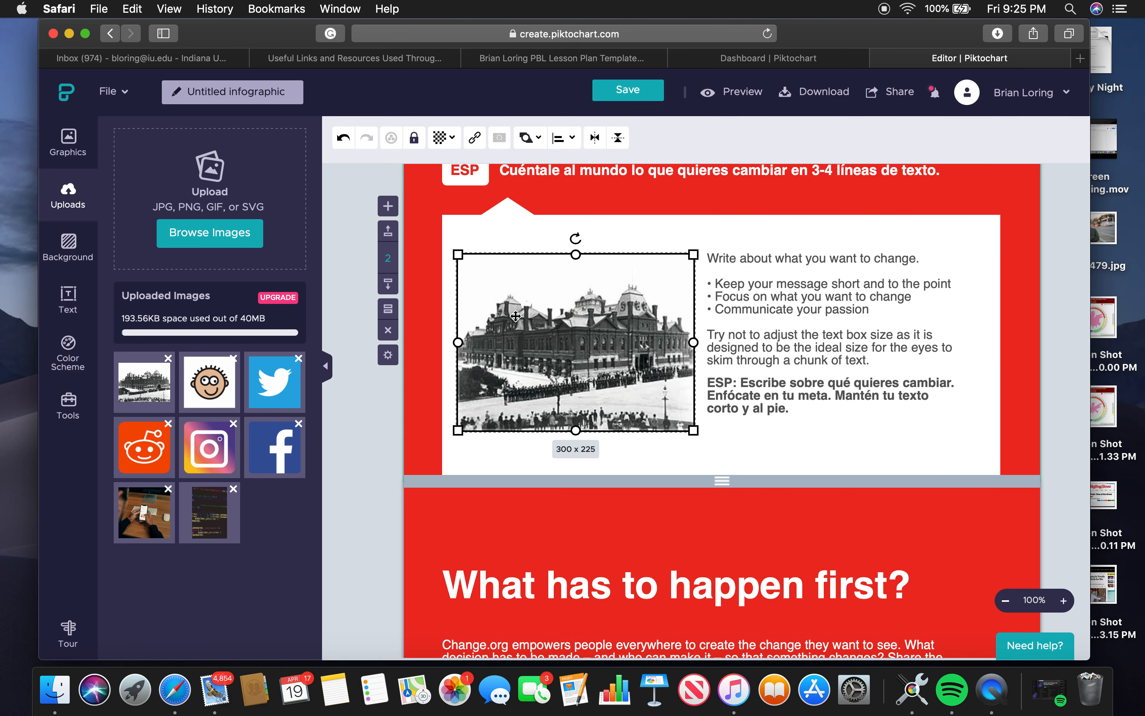
Replace the line "Write about what you want to change." beside the photo with "Who Are We Fighting For?" followed by a line break
scroll(638, 349, up, 5)
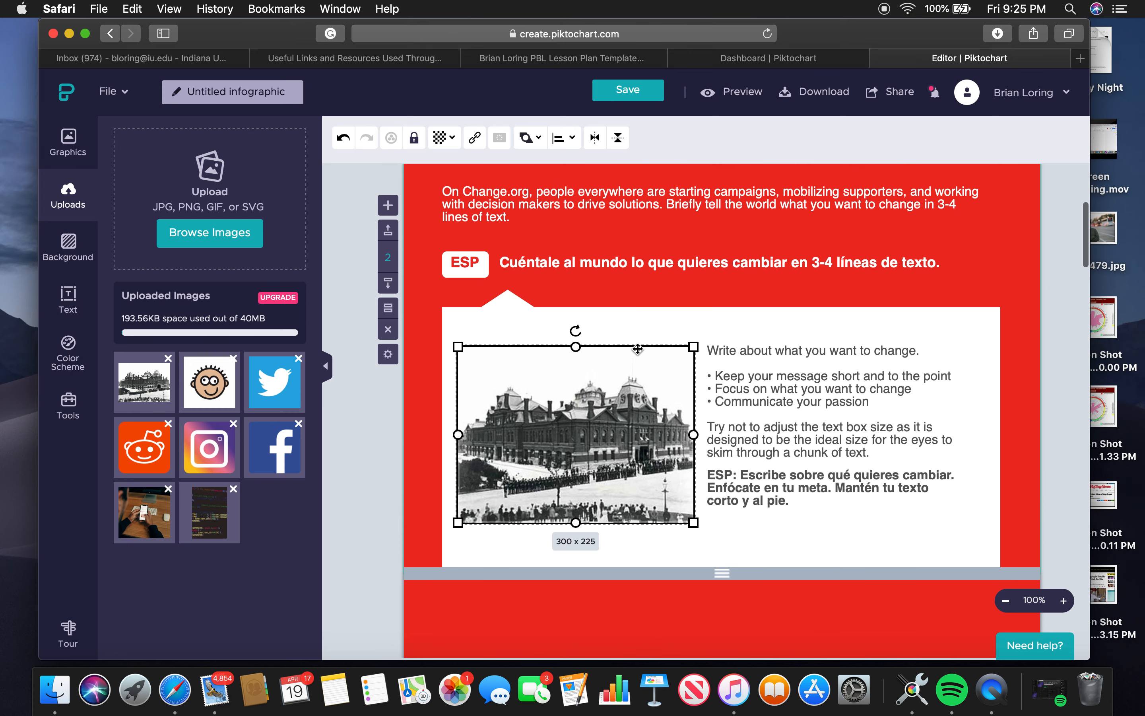
scroll(638, 349, up, 1)
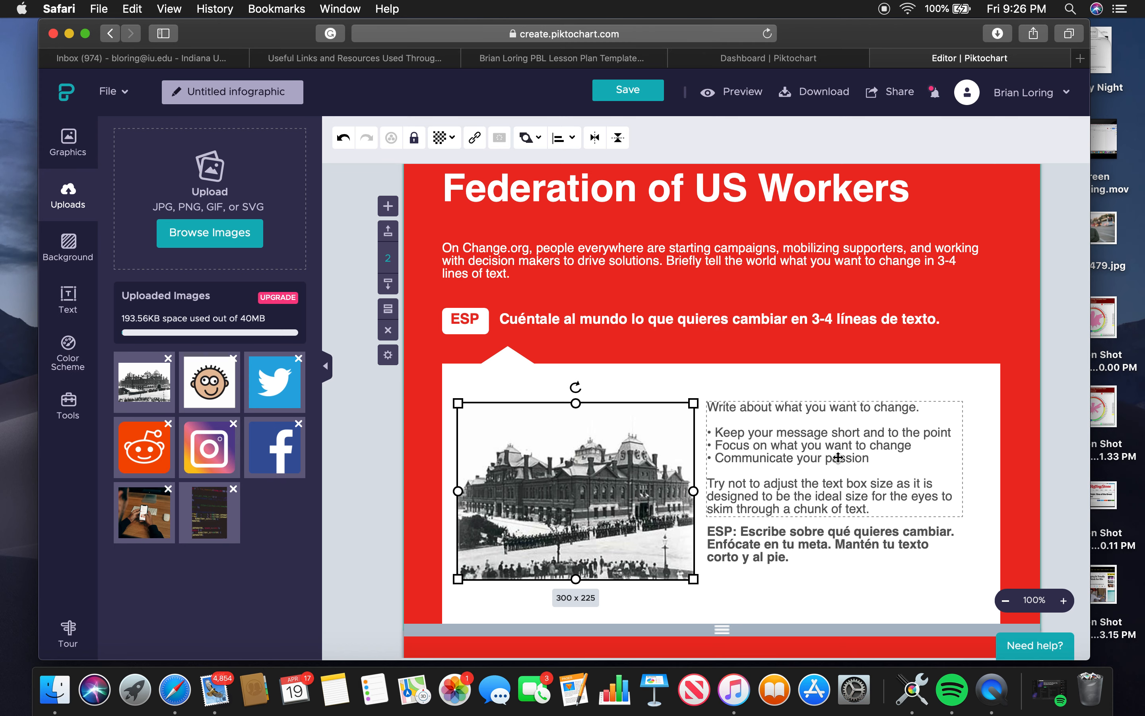
click(908, 415)
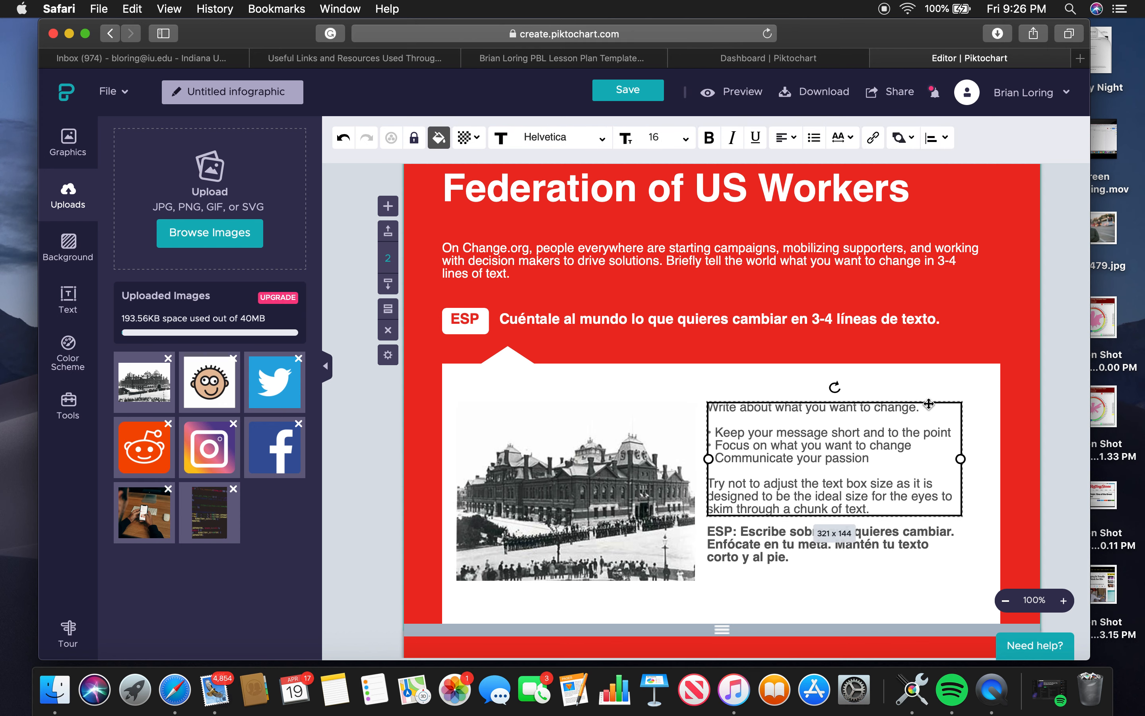
triple_click(917, 407)
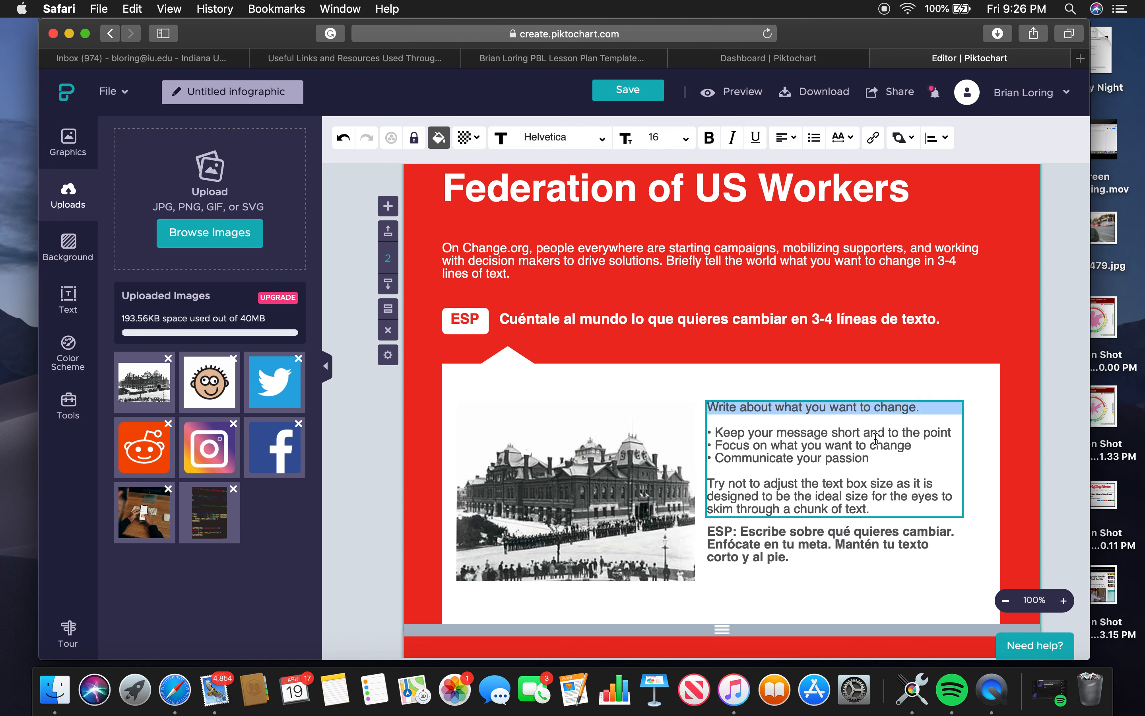
key(BackSpace)
text(Wh)
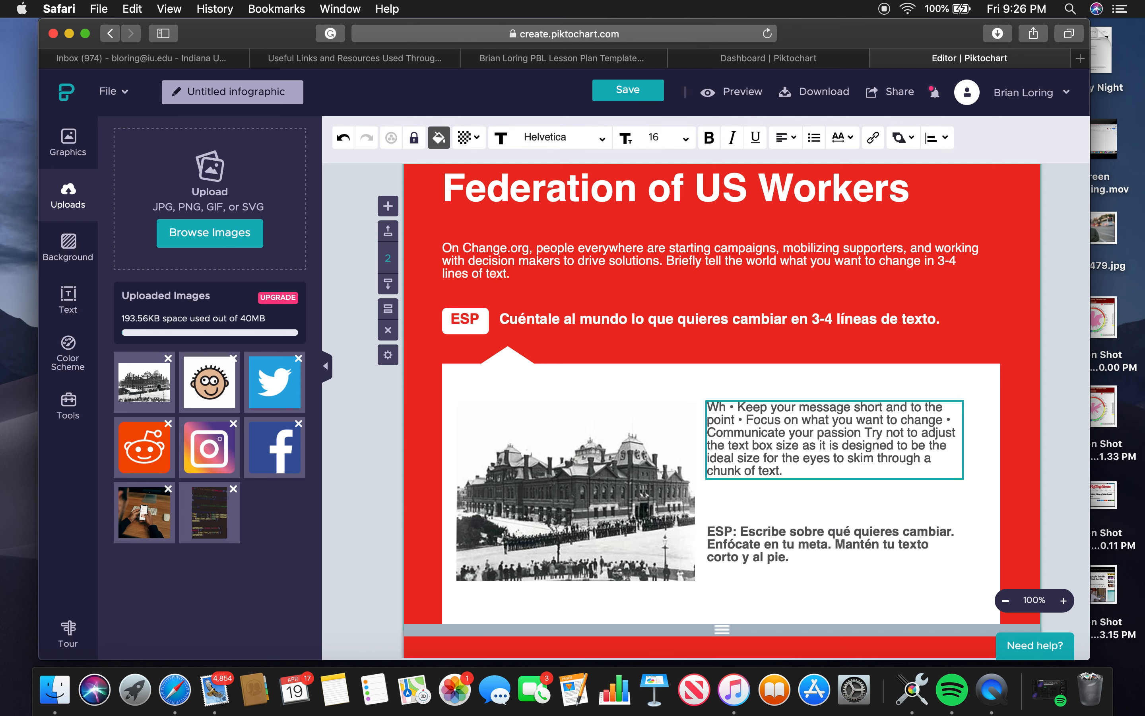
text(o Are We Fighting )
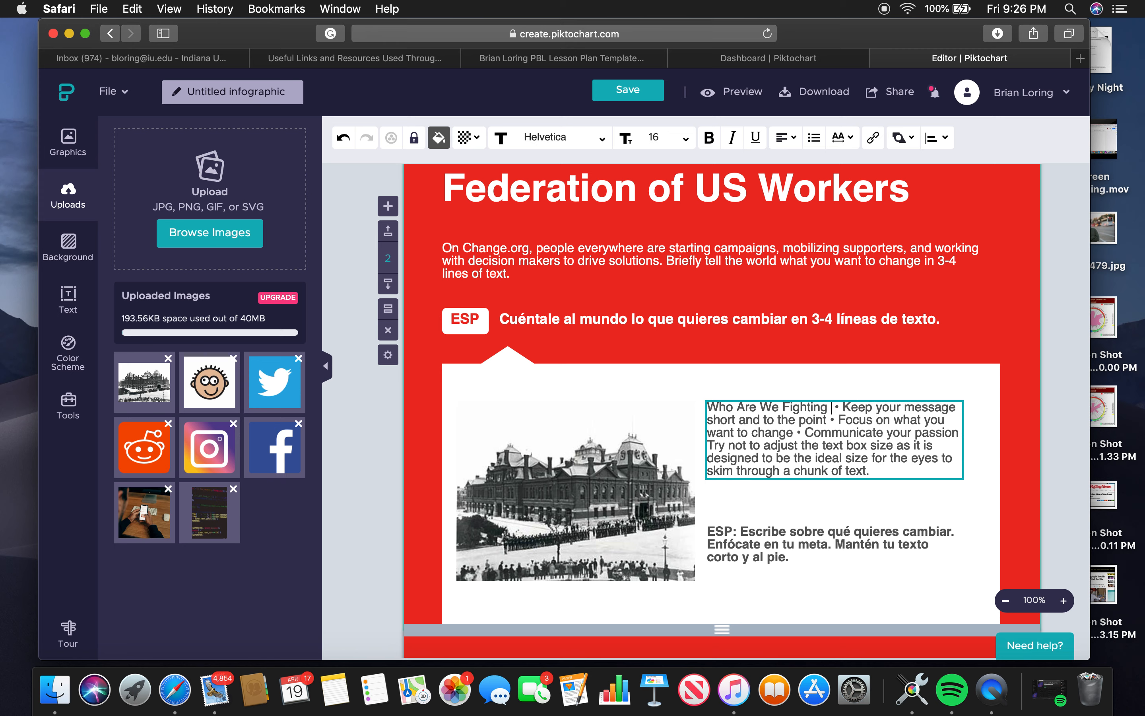
text(for)
key(BackSpace)
key(BackSpace)
key(BackSpace)
text(For?)
key(Return)
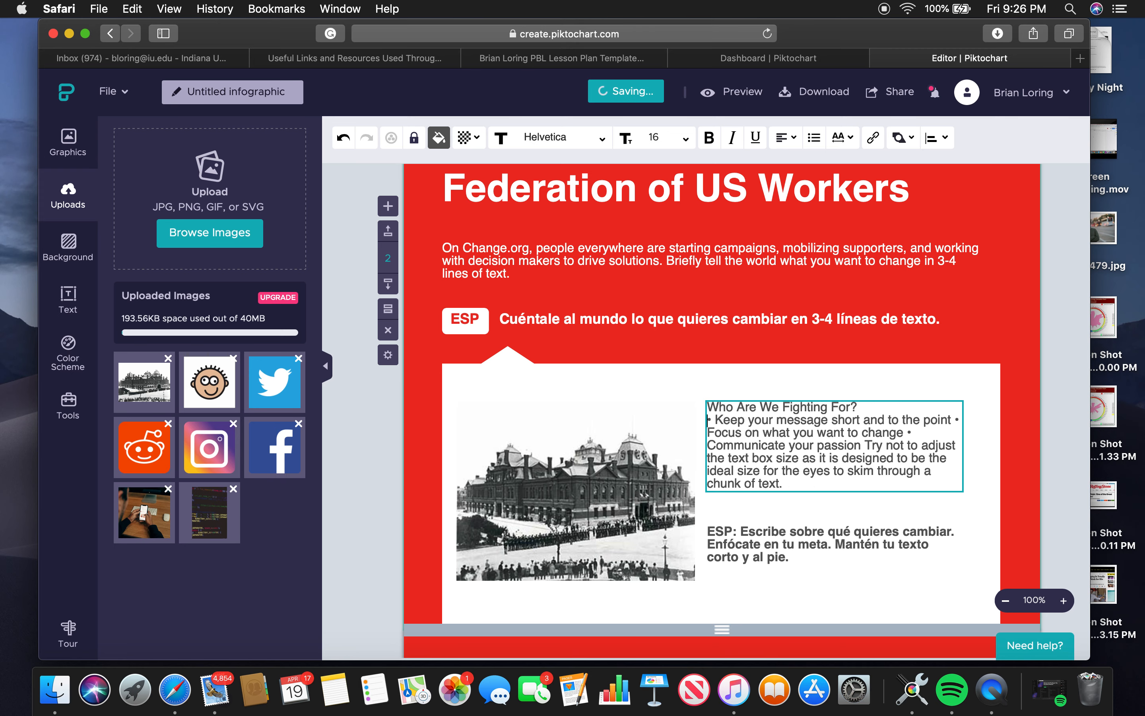
Delete the remaining template bullets and text-box advice below "Who Are We Fighting For?"
key(Return)
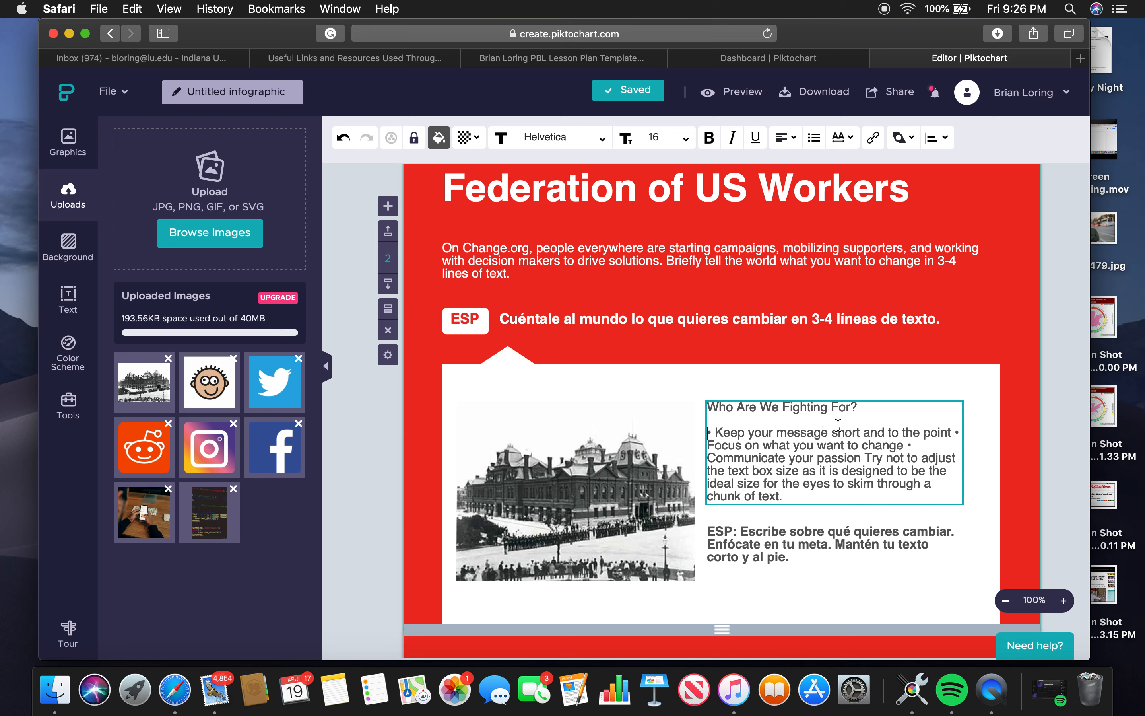
drag(709, 433, 827, 495)
key(BackSpace)
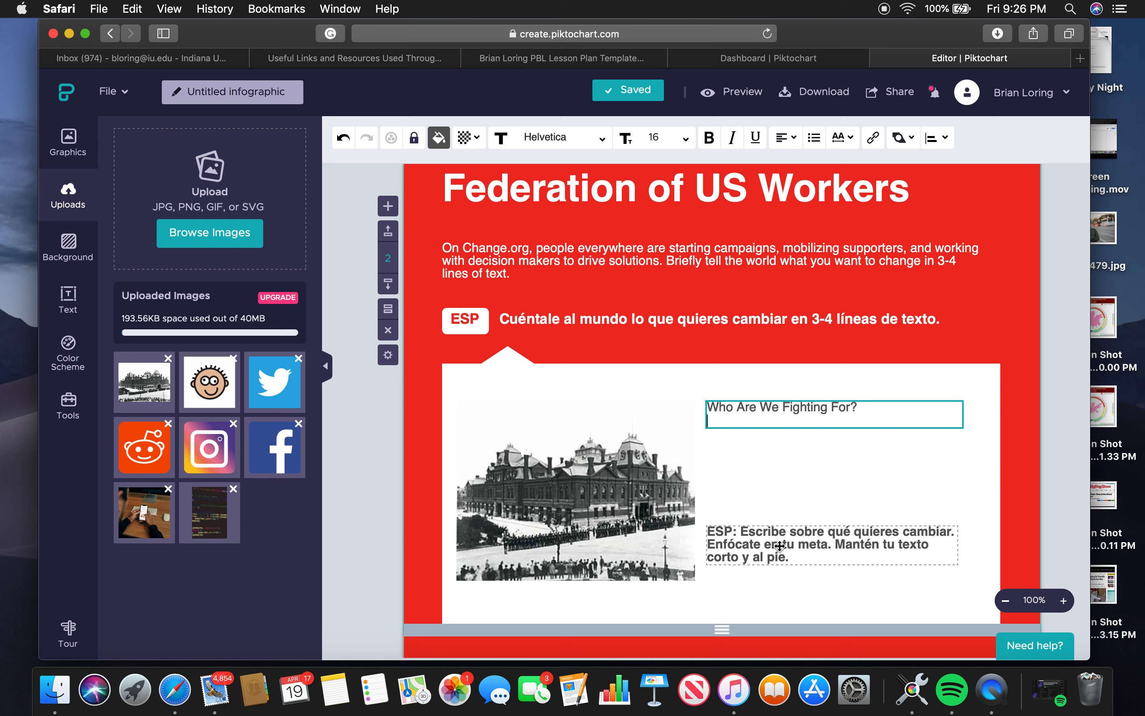
Try black and dark gray #464646 as the "Federation of US Workers" block's background, and settle on dark red #D0021B
scroll(795, 544, down, 10)
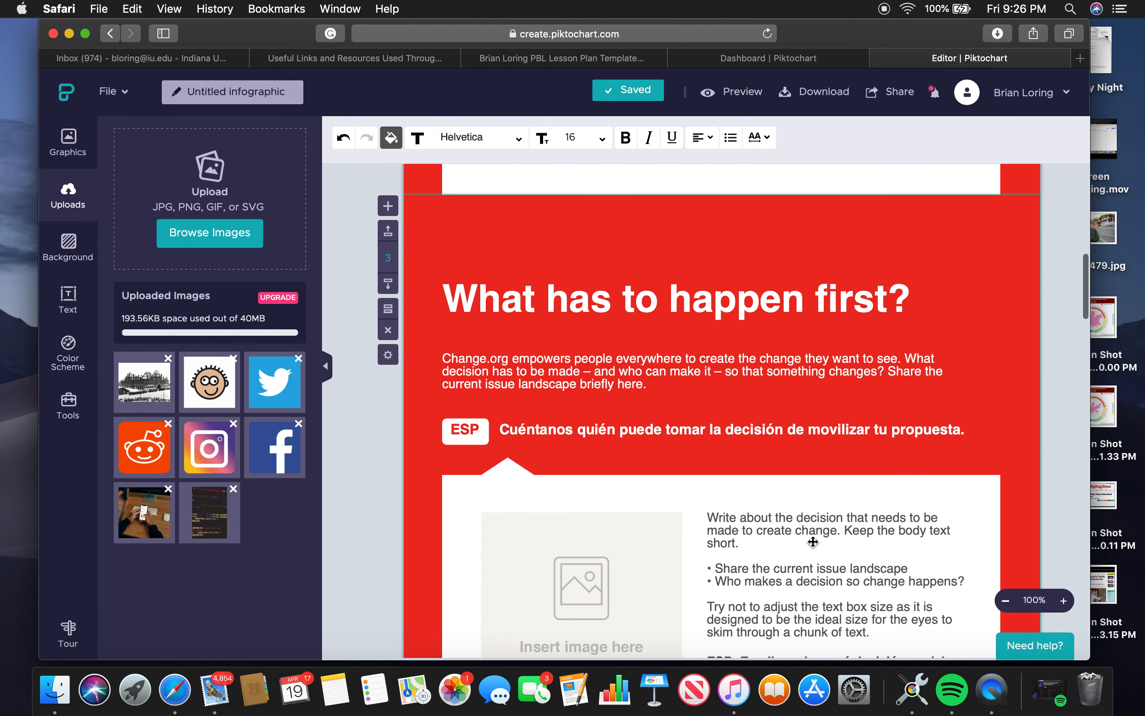
scroll(813, 541, up, 15)
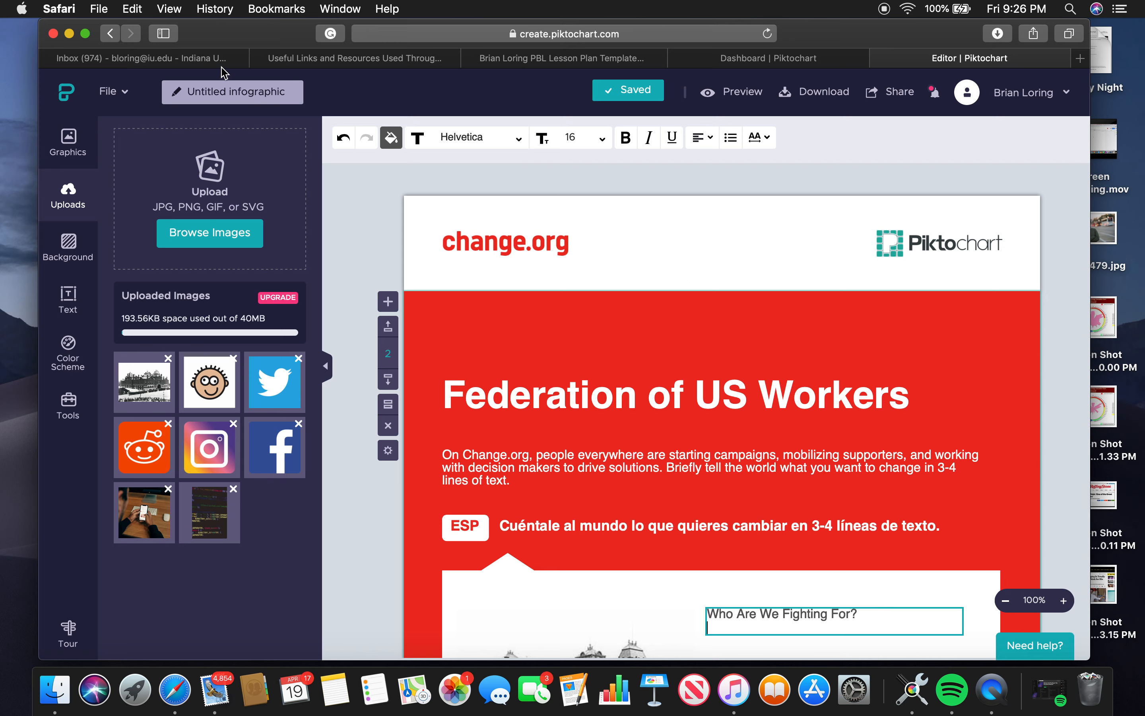
click(67, 246)
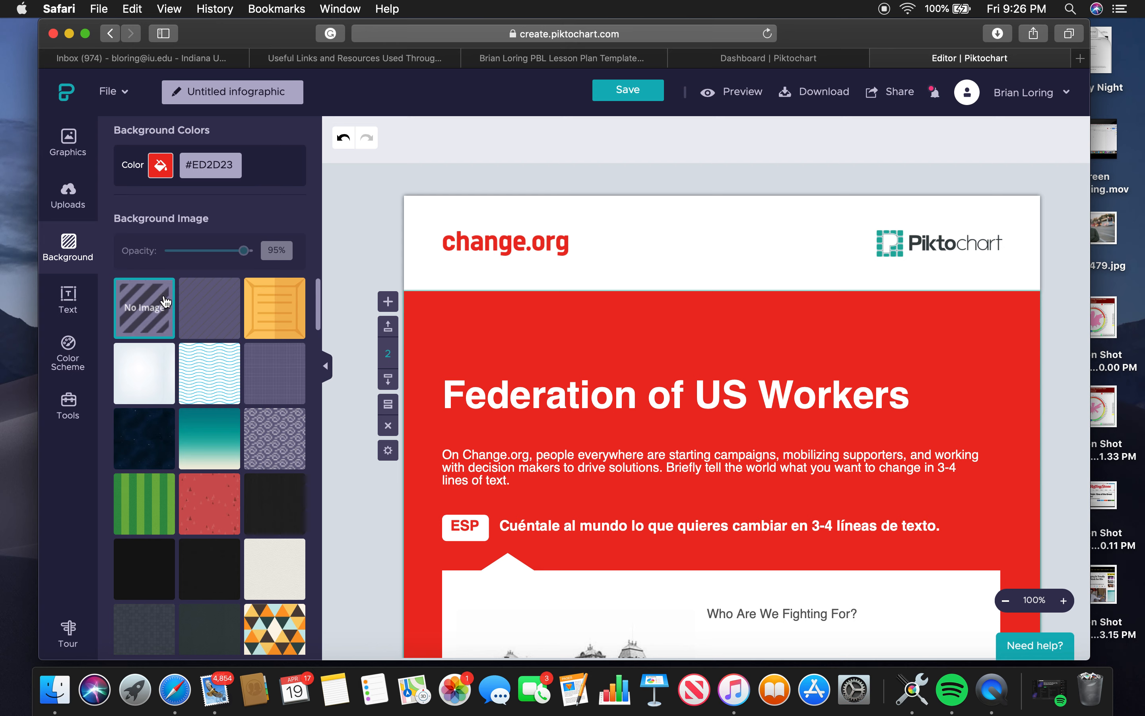
click(161, 165)
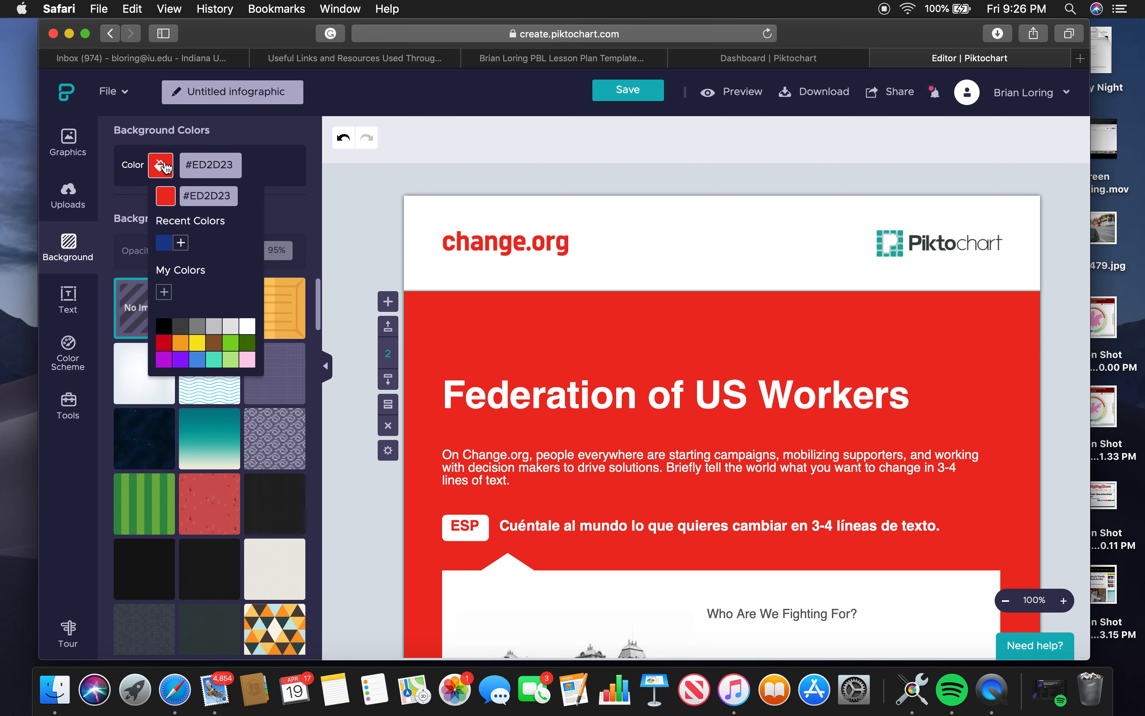
click(164, 327)
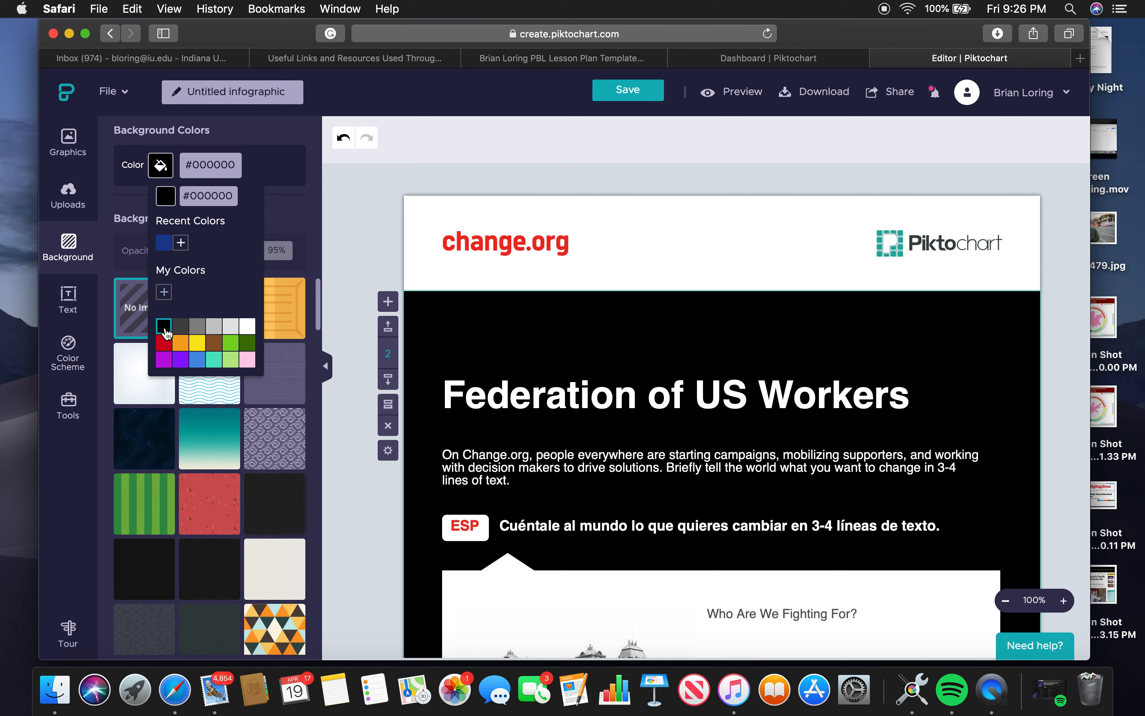
click(180, 325)
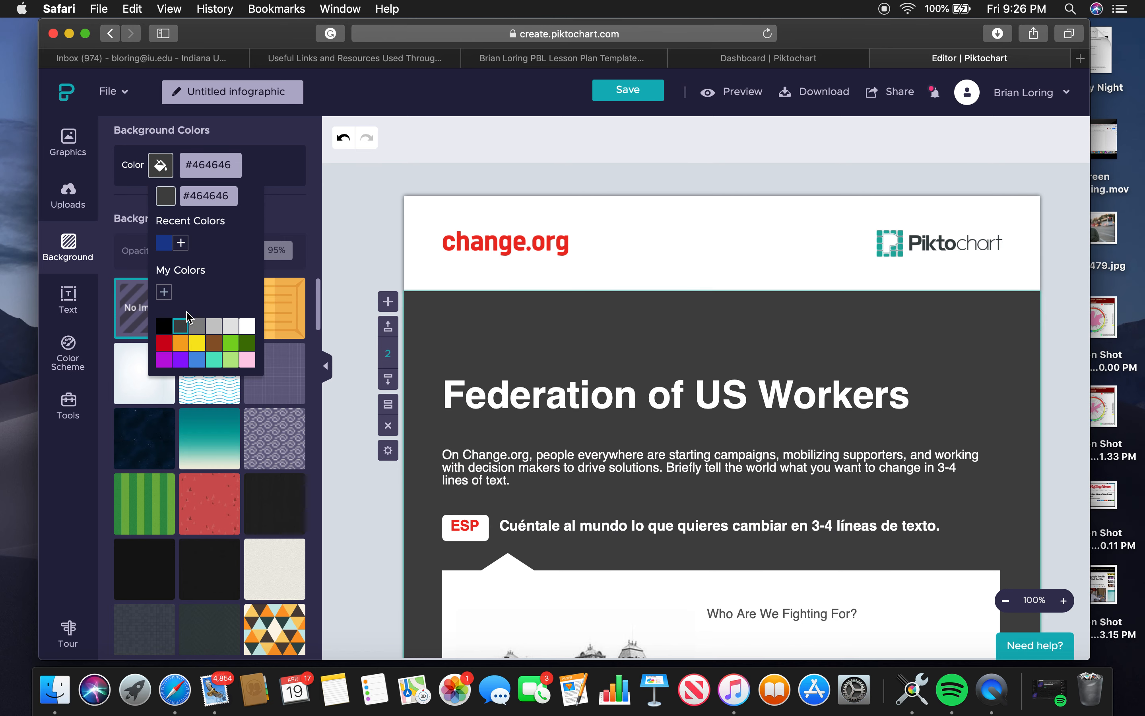
click(165, 343)
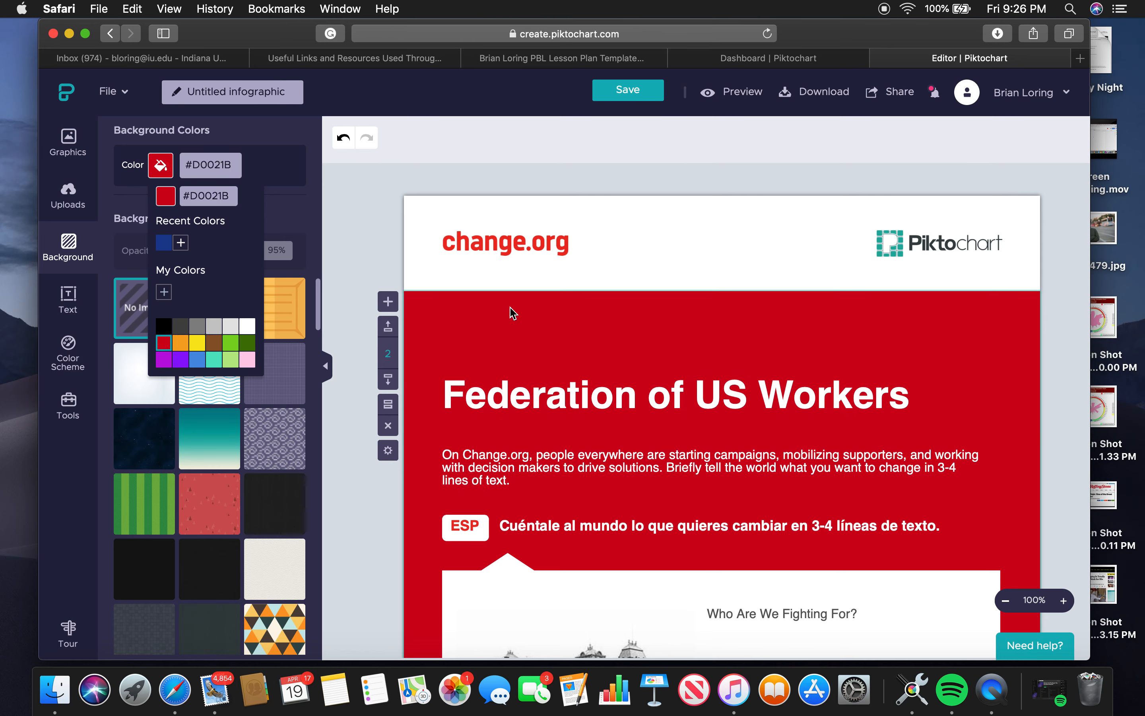
click(680, 237)
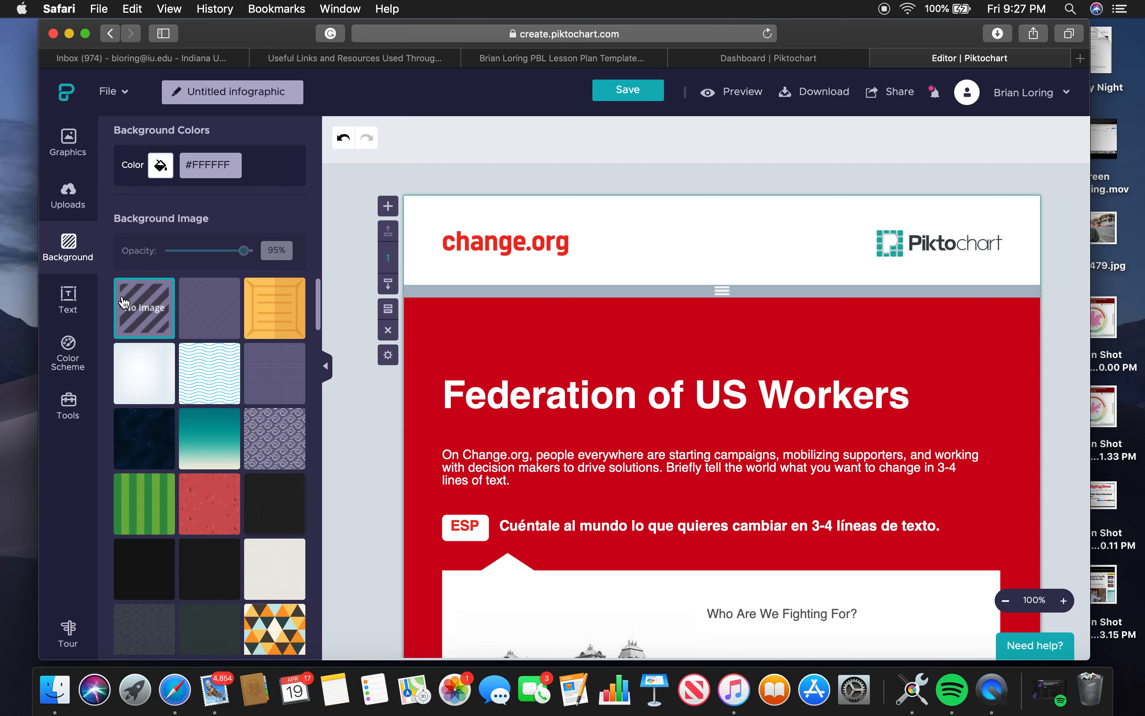
Move the introductory paragraph slightly down and the "Federation of US Workers" heading up to open space between them
click(84, 305)
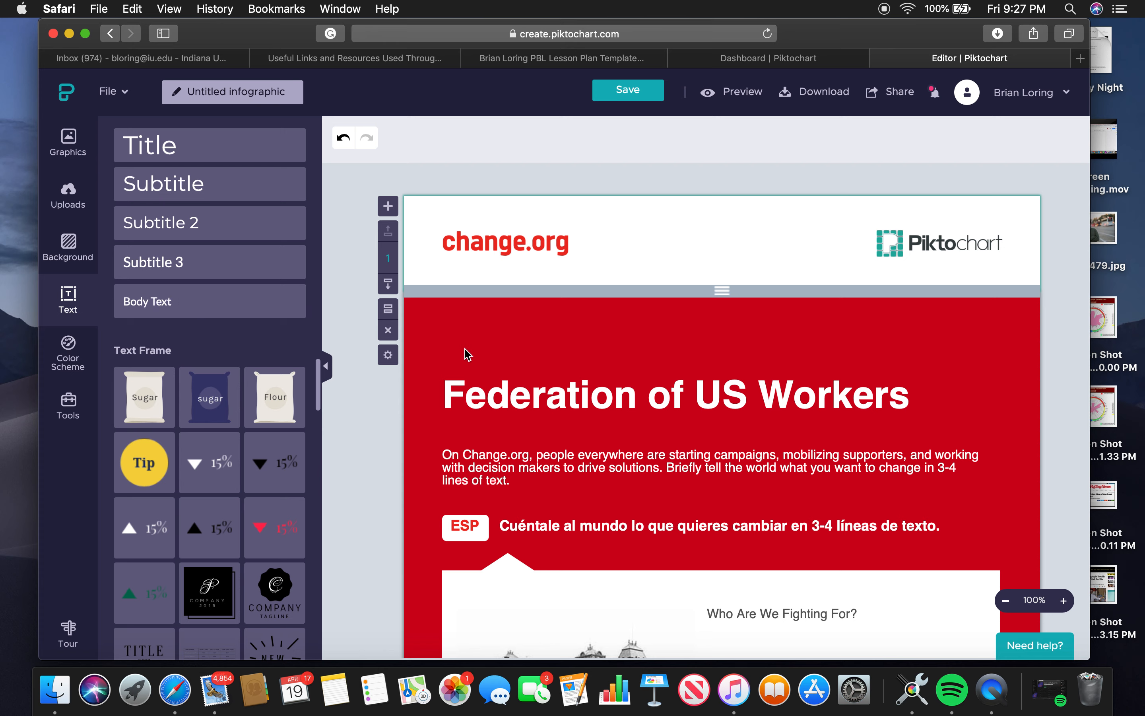
click(548, 395)
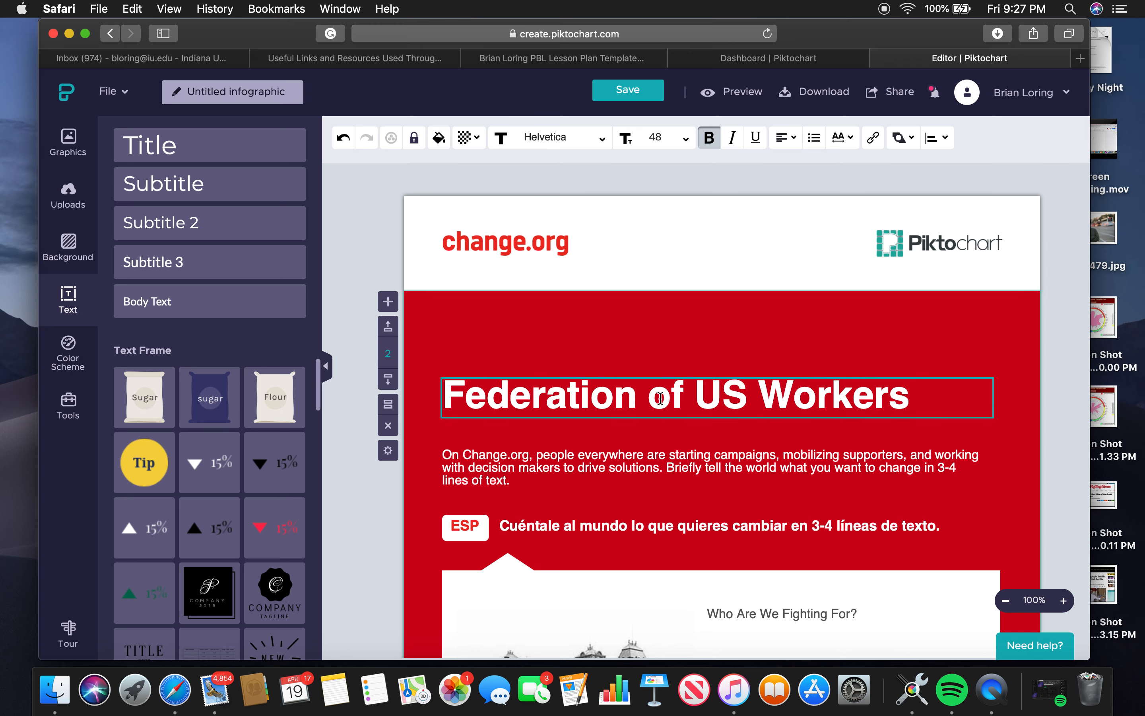
scroll(660, 398, down, 3)
drag(729, 342, 730, 359)
click(869, 316)
click(807, 283)
drag(806, 283, 807, 213)
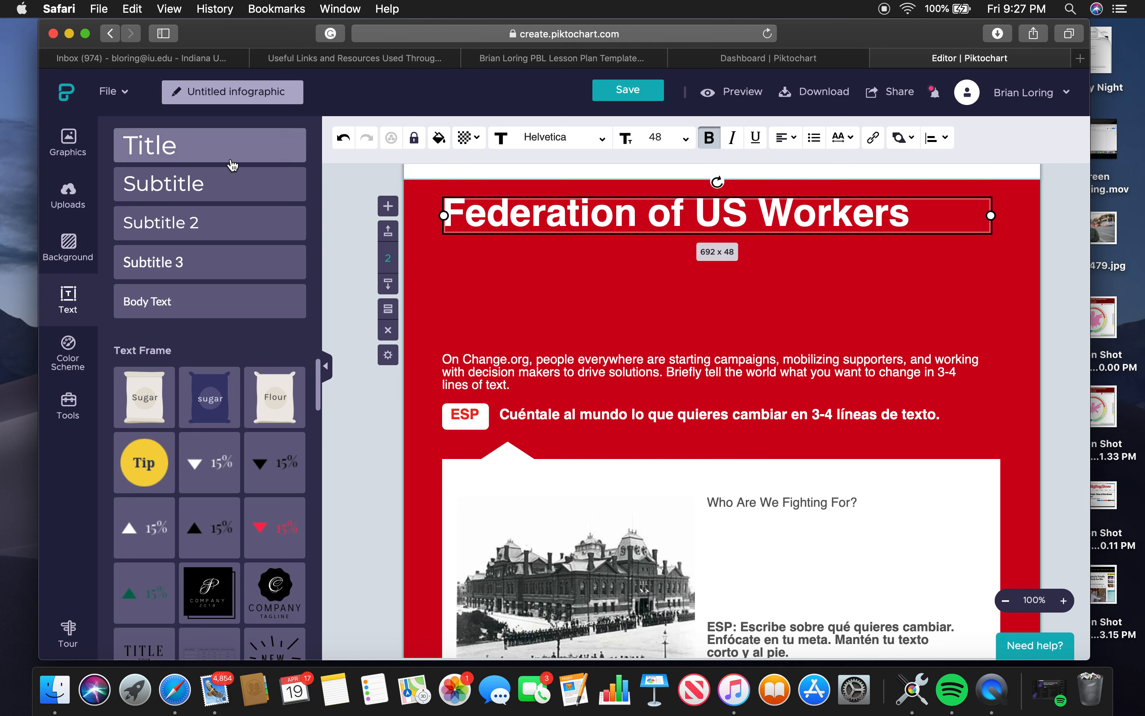
Add a subtitle text box and place it directly below the "Federation of US Workers" heading
click(219, 191)
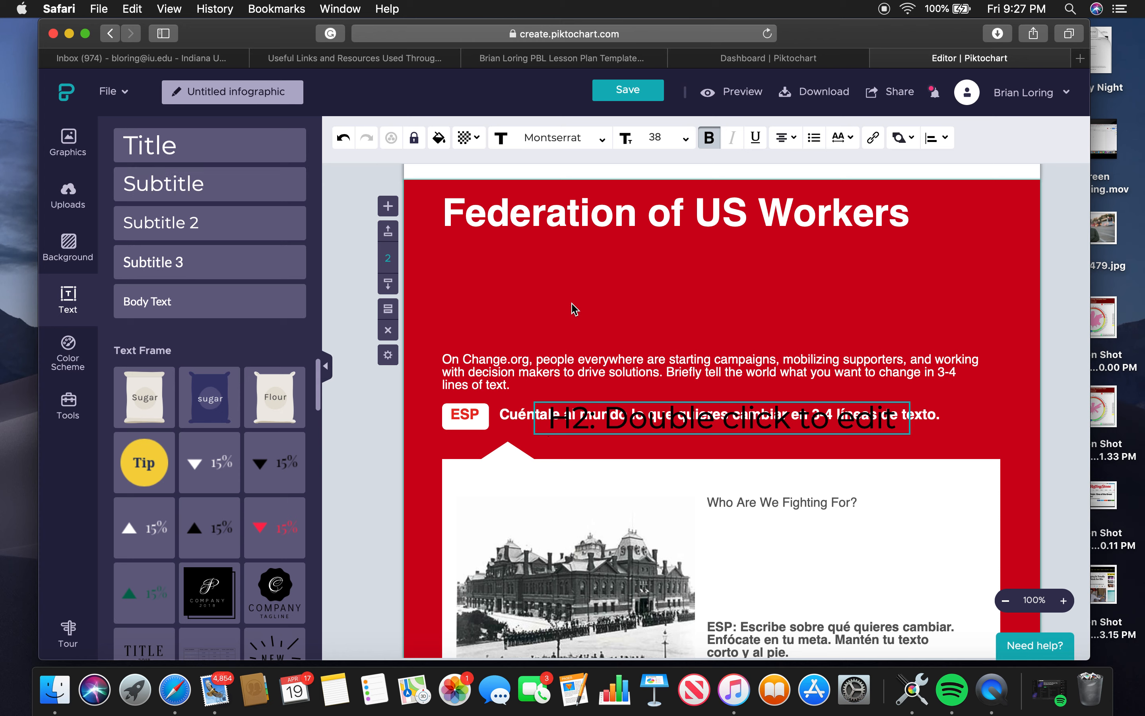
drag(634, 415, 632, 382)
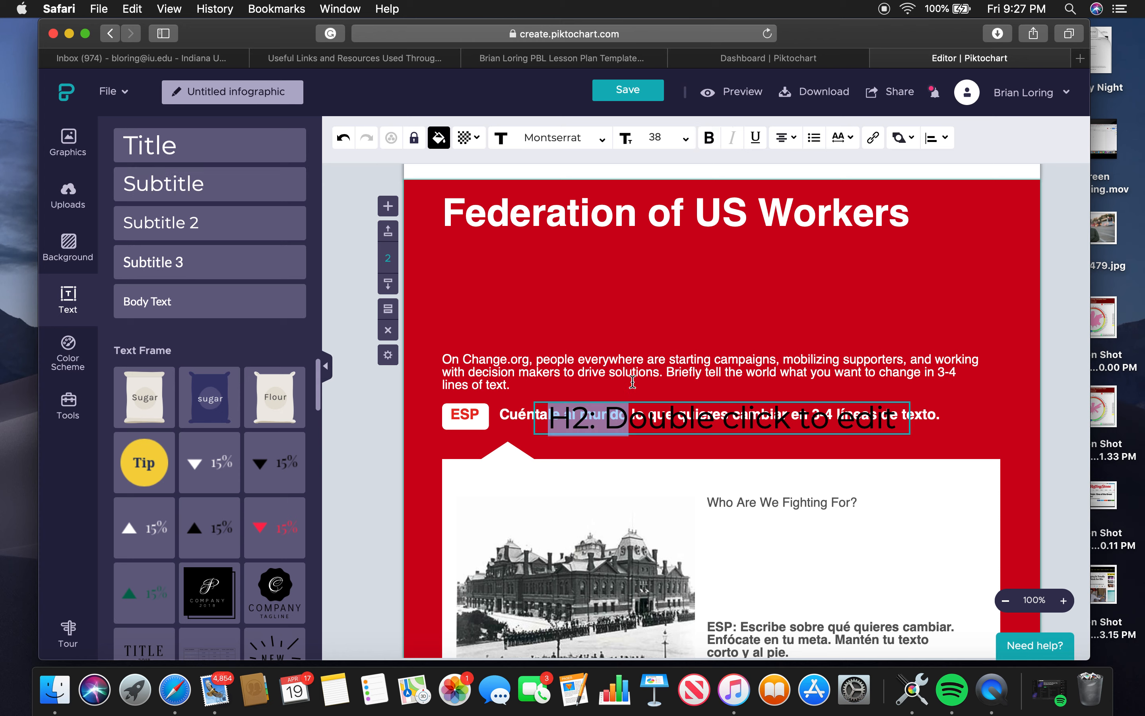
click(776, 289)
drag(744, 420, 651, 268)
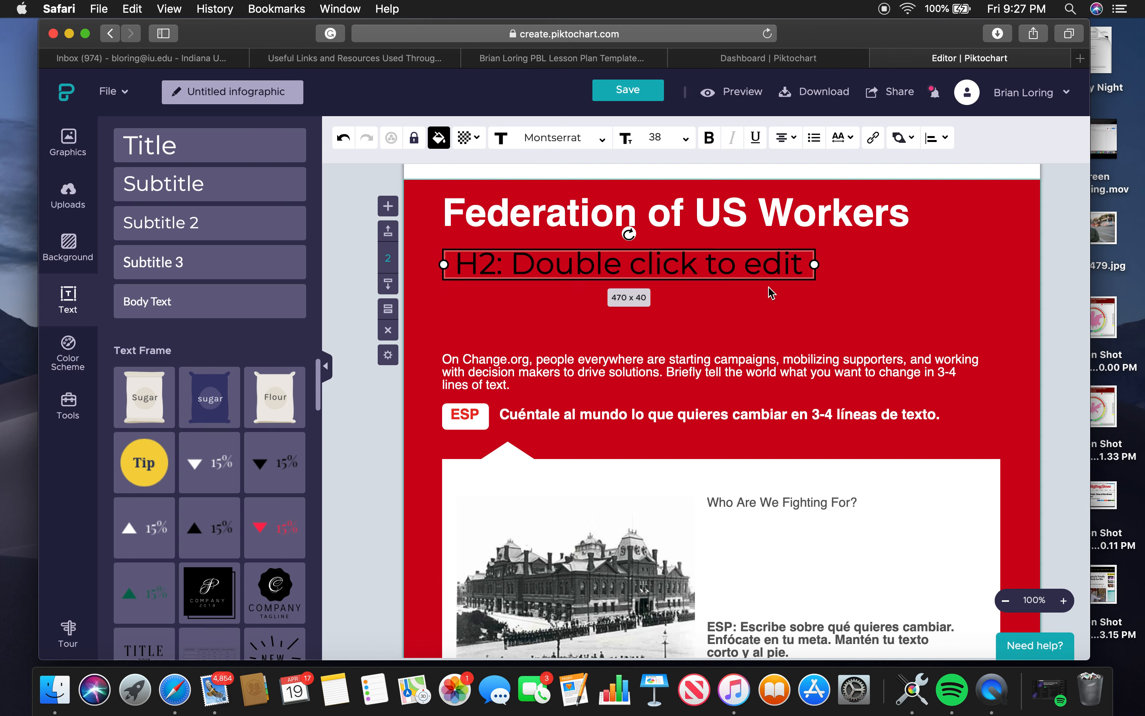
Replace the new subtitle's placeholder text with "Unite the Workers!"
double_click(806, 268)
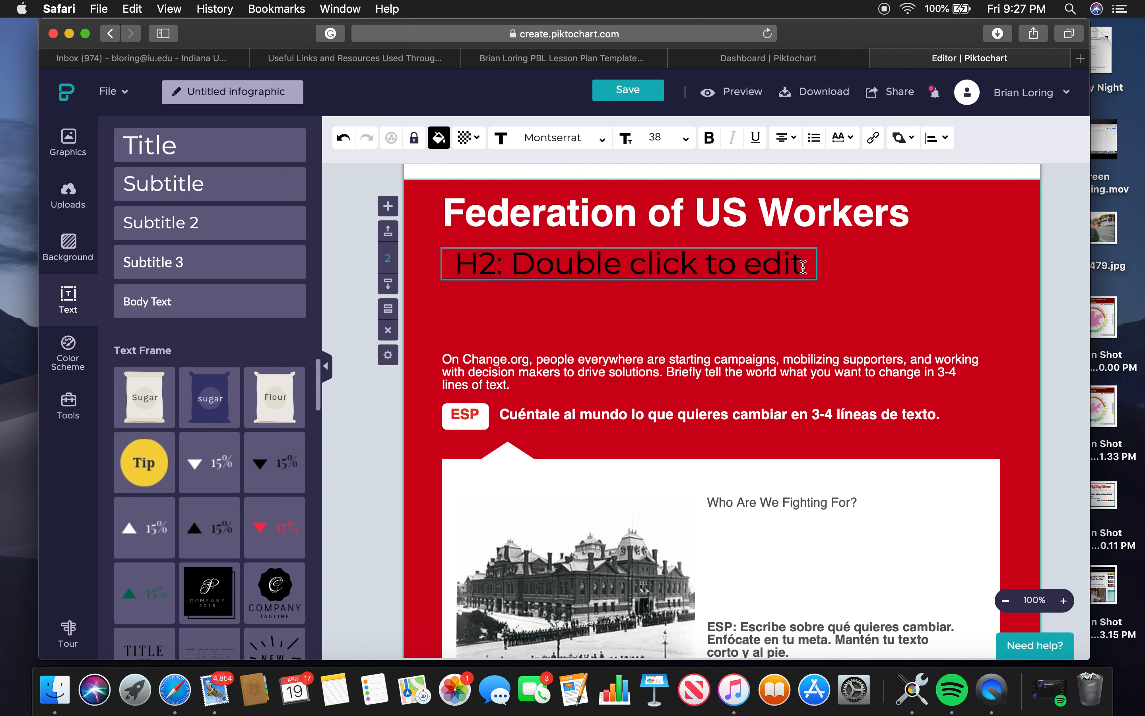
drag(804, 267, 447, 261)
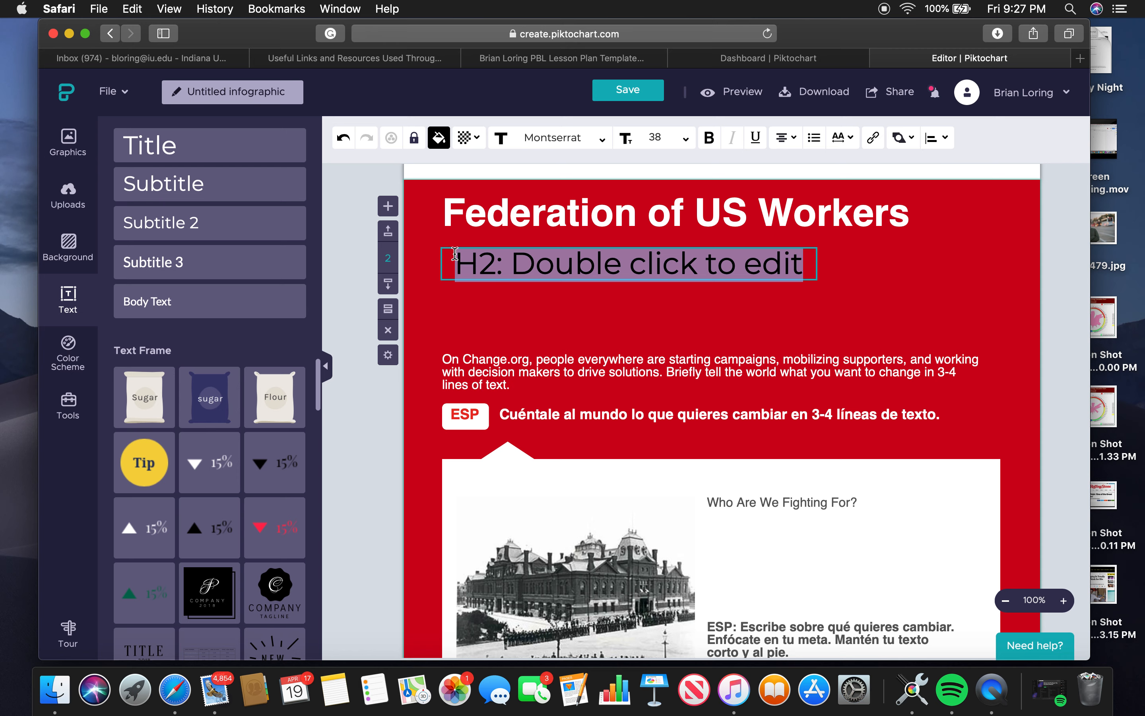
key(BackSpace)
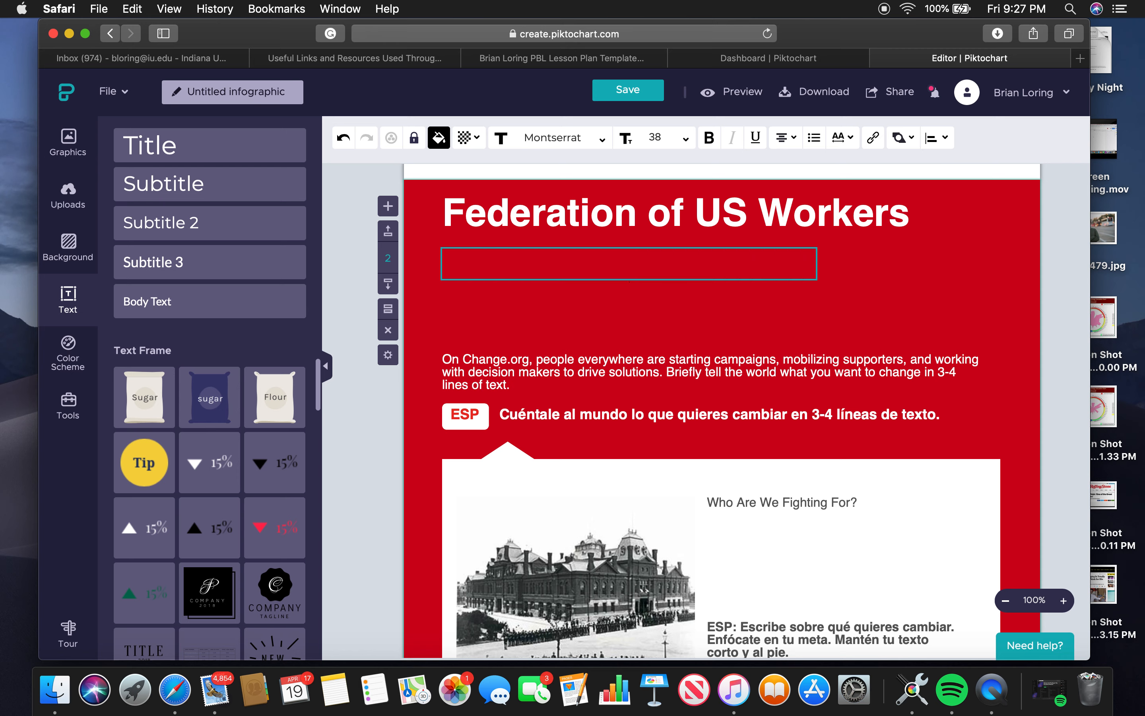
text(Unite the Workers)
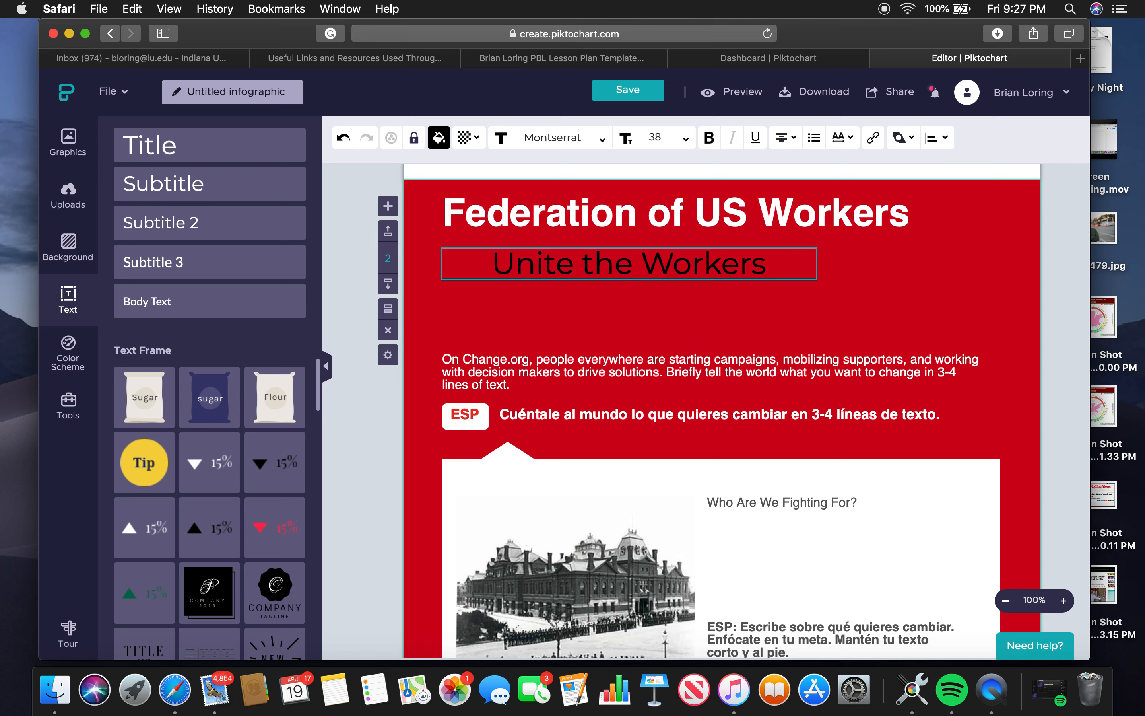
text(!)
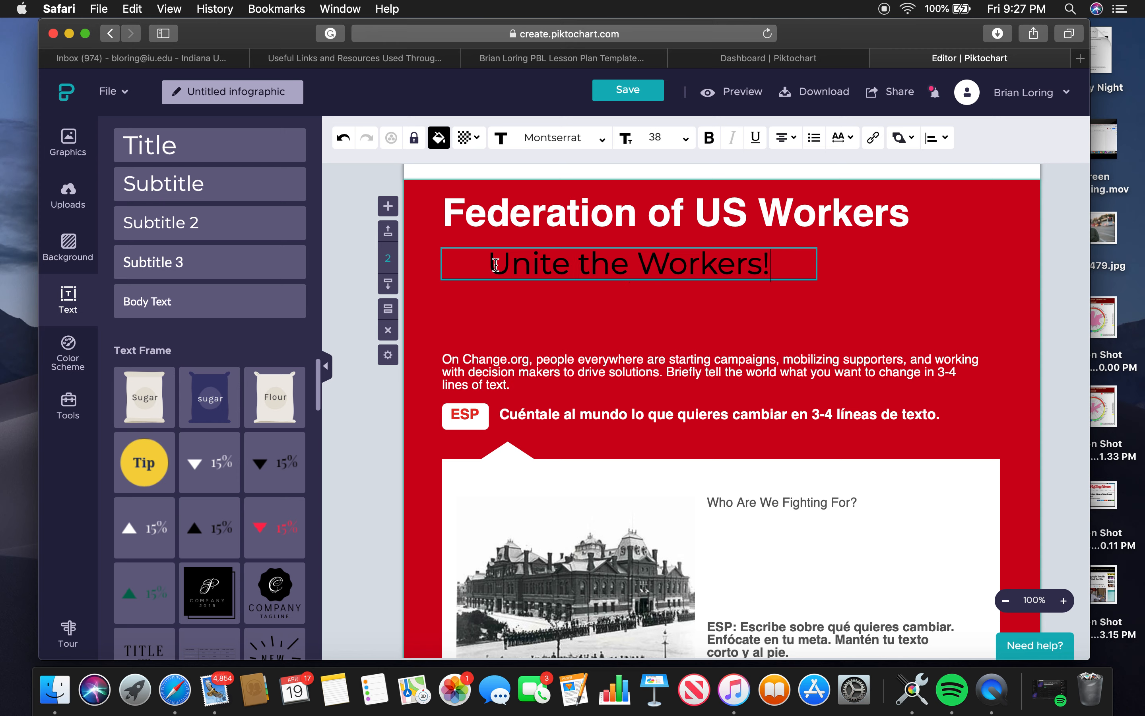
Change the "Unite the Workers!" subtitle's text color to white #FFFFFF
drag(486, 264, 797, 266)
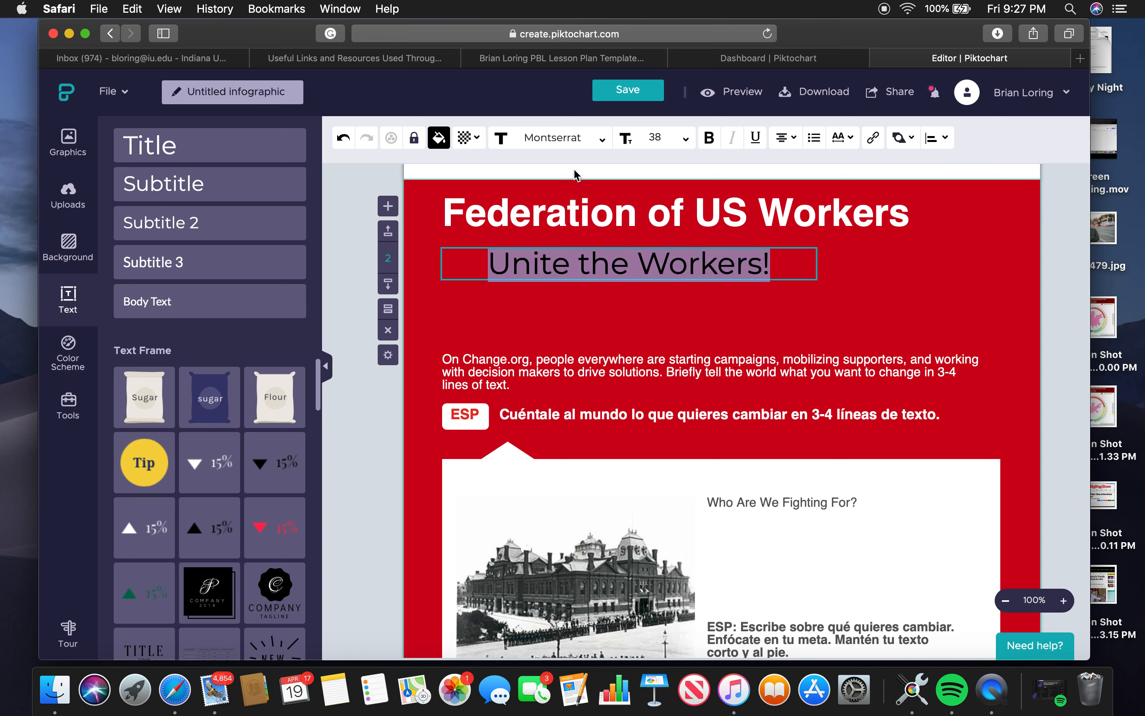
click(440, 138)
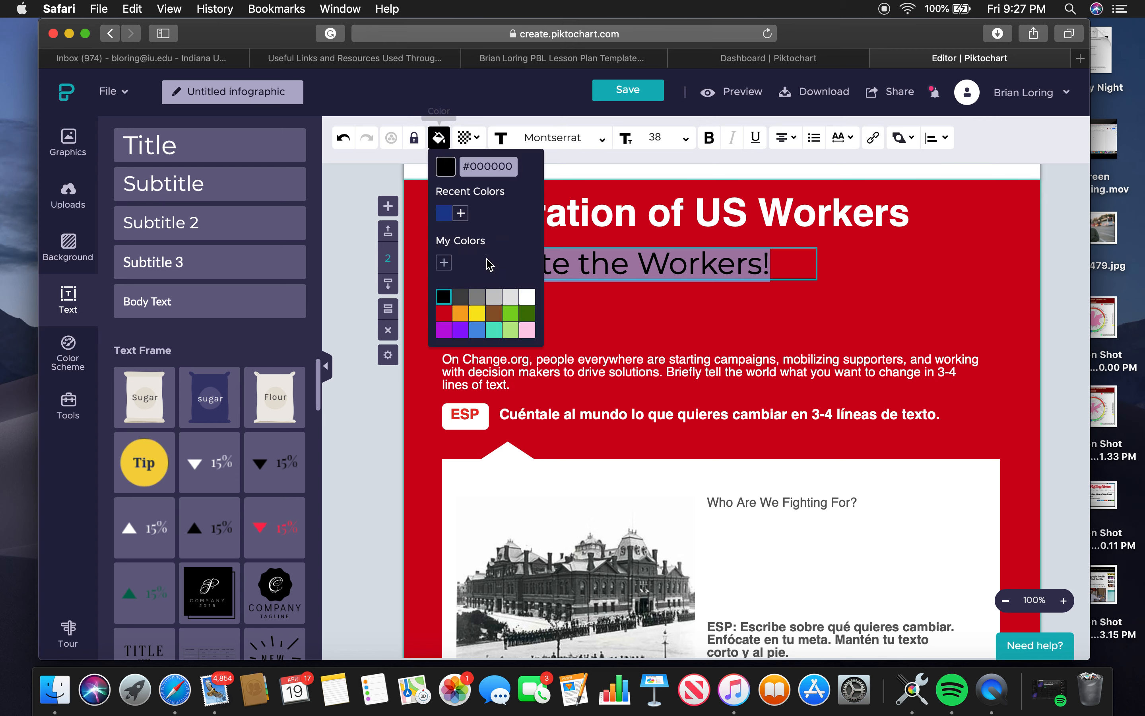
click(535, 308)
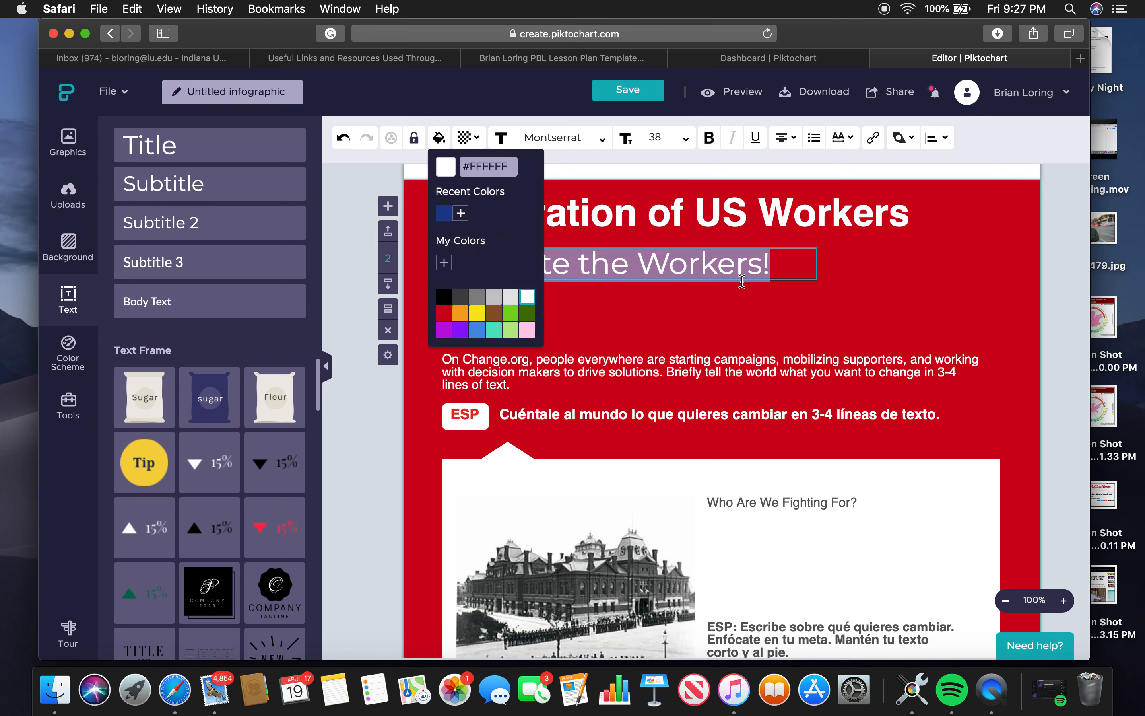
click(799, 321)
Narrow the "Unite the Workers!" text box to about 373 wide and align its text with the heading's left edge
click(672, 266)
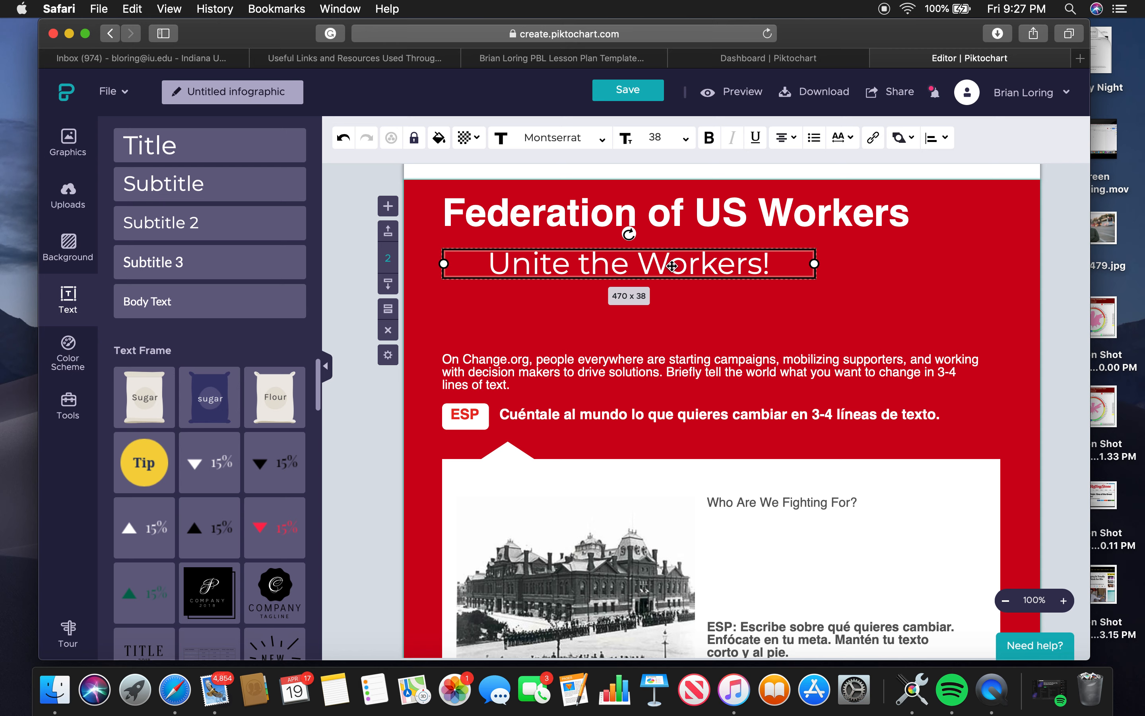
drag(445, 264, 520, 263)
drag(678, 271, 594, 264)
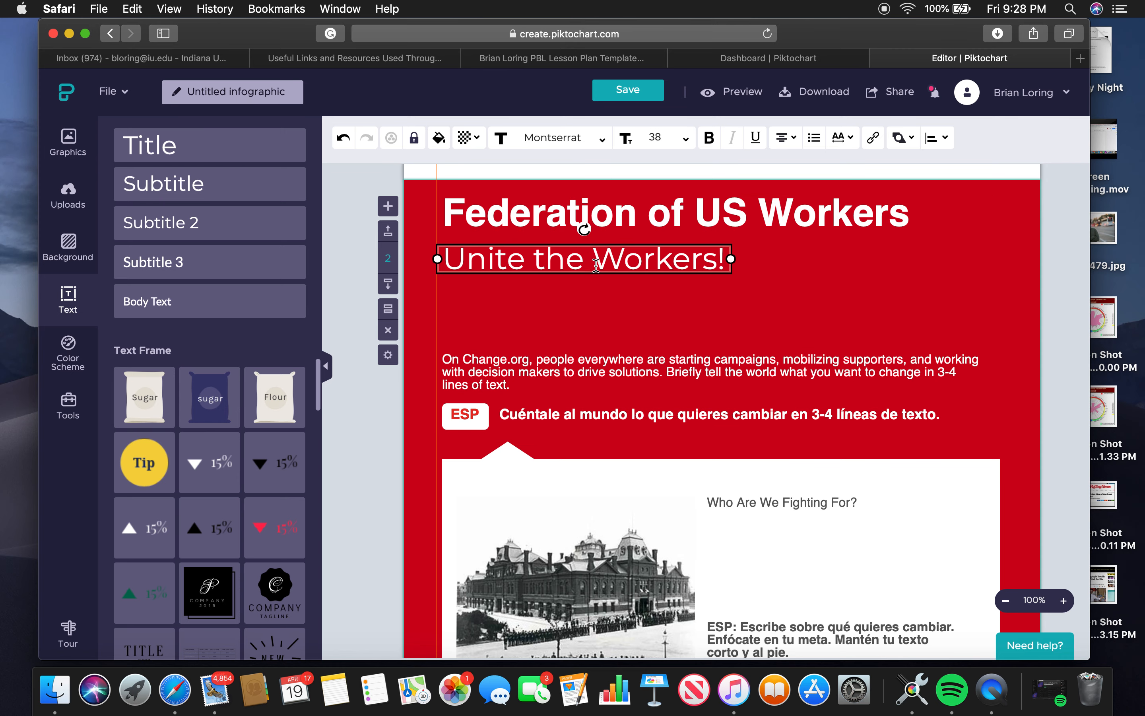
click(754, 314)
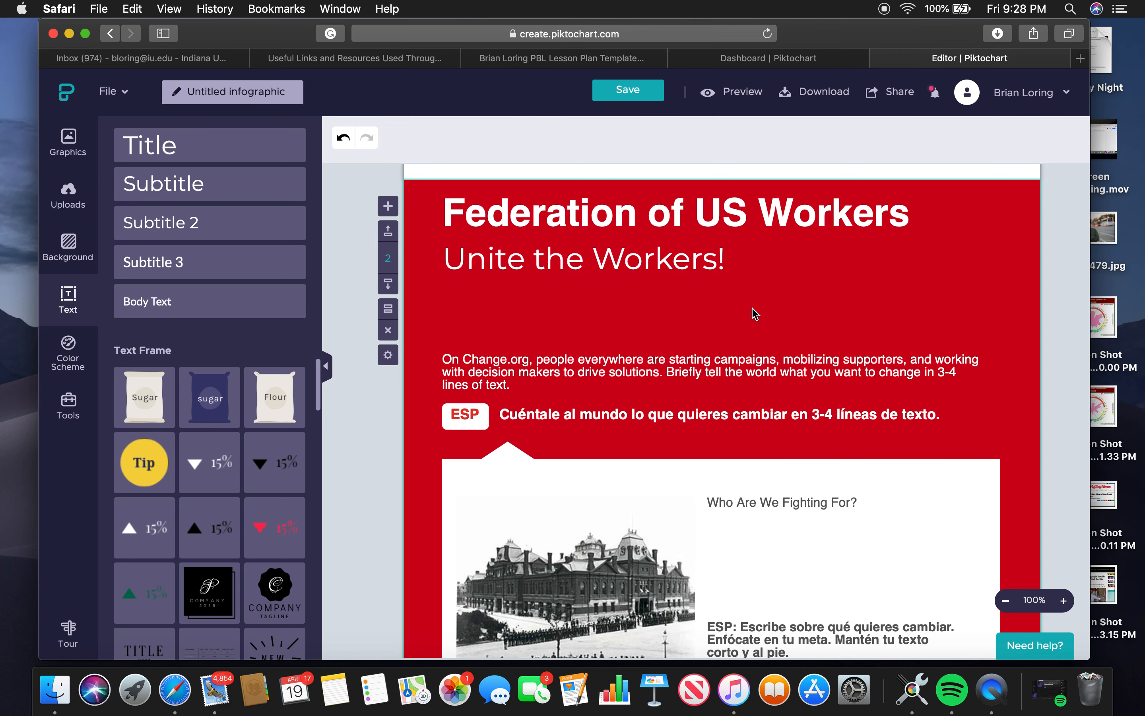
Replace "Workers" with "Laborers" in the subtitle so it reads "Unite the Laborers!"
scroll(738, 293, down, 1)
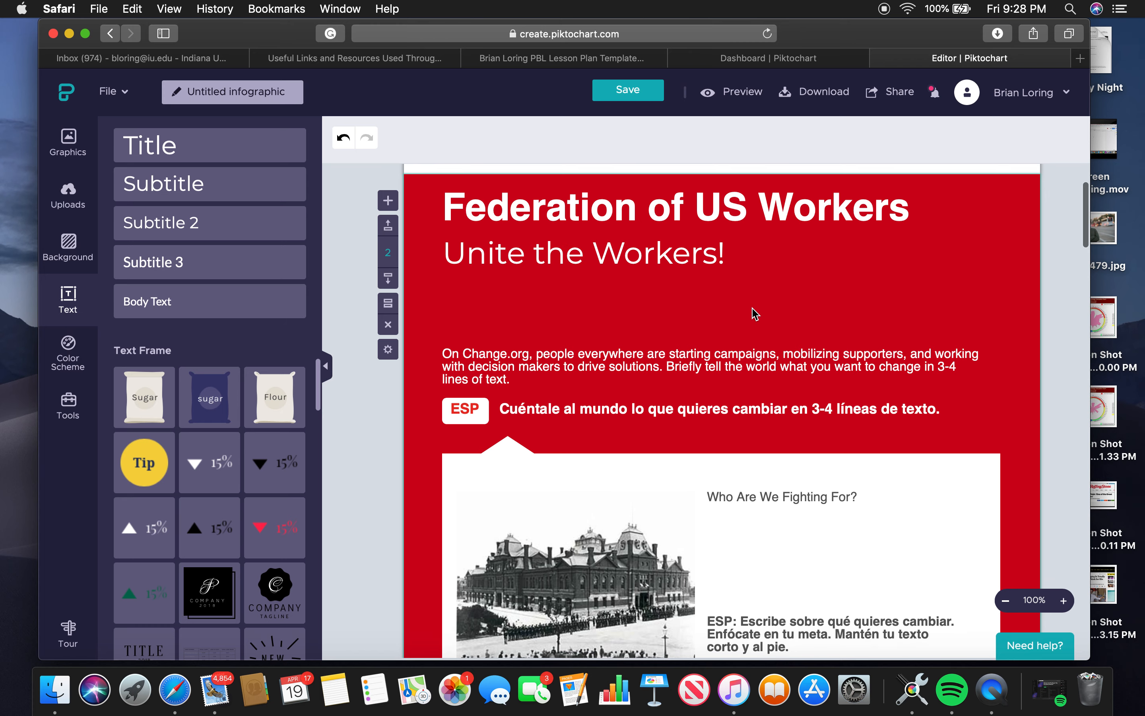
click(702, 257)
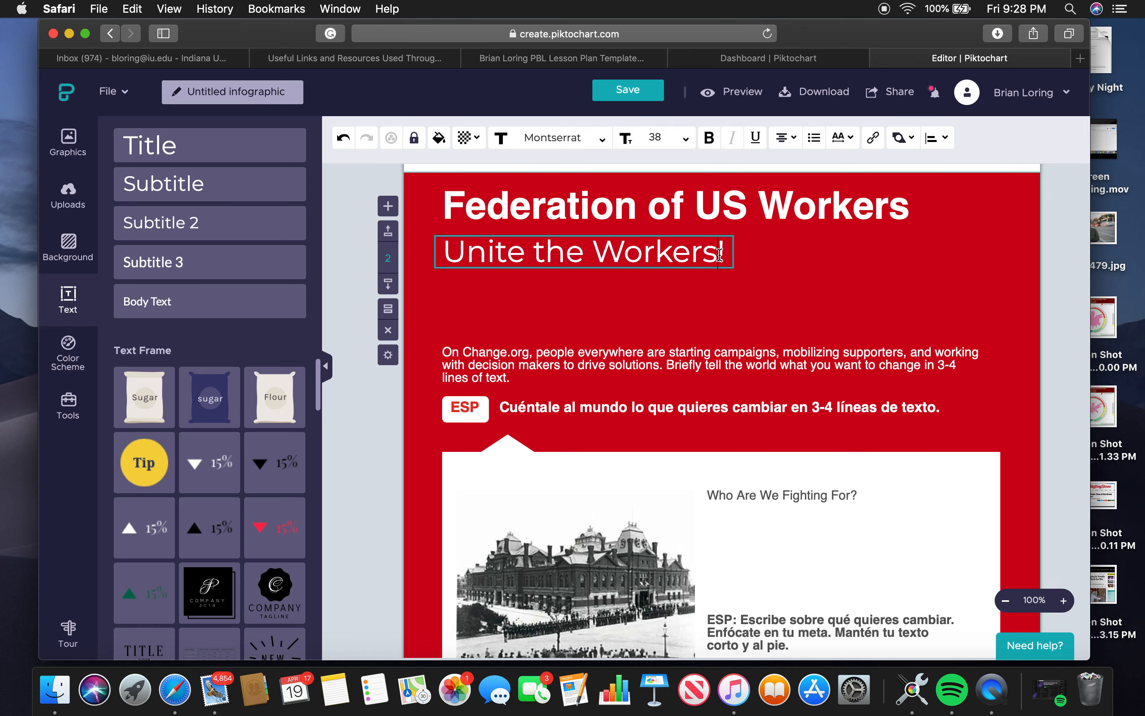
click(719, 254)
key(BackSpace)
key(BackSpace)
key(BackSpace)
key(BackSpace)
key(BackSpace)
key(BackSpace)
key(BackSpace)
text(Labor)
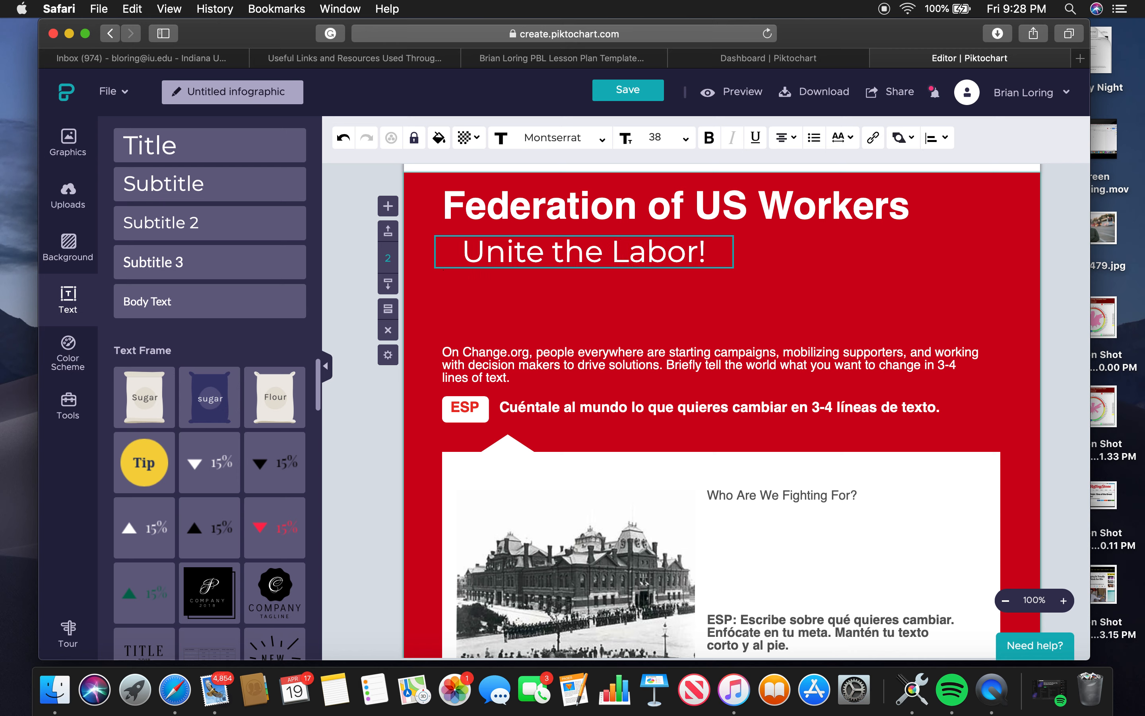
text(ers)
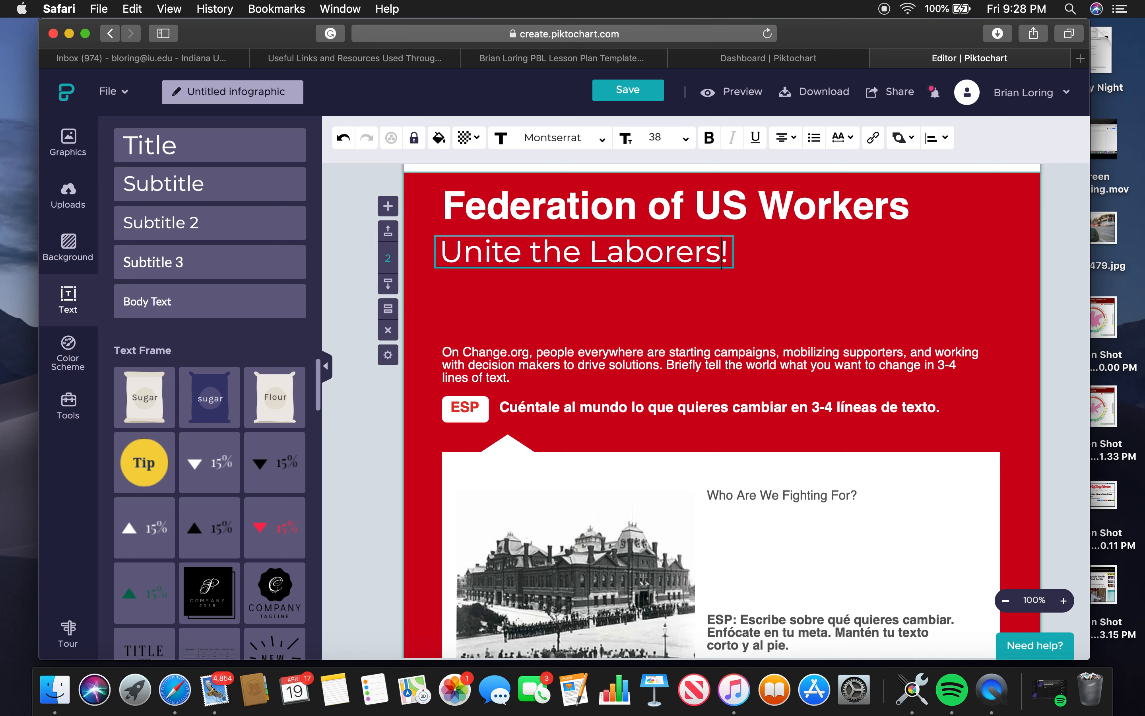
click(772, 296)
click(699, 257)
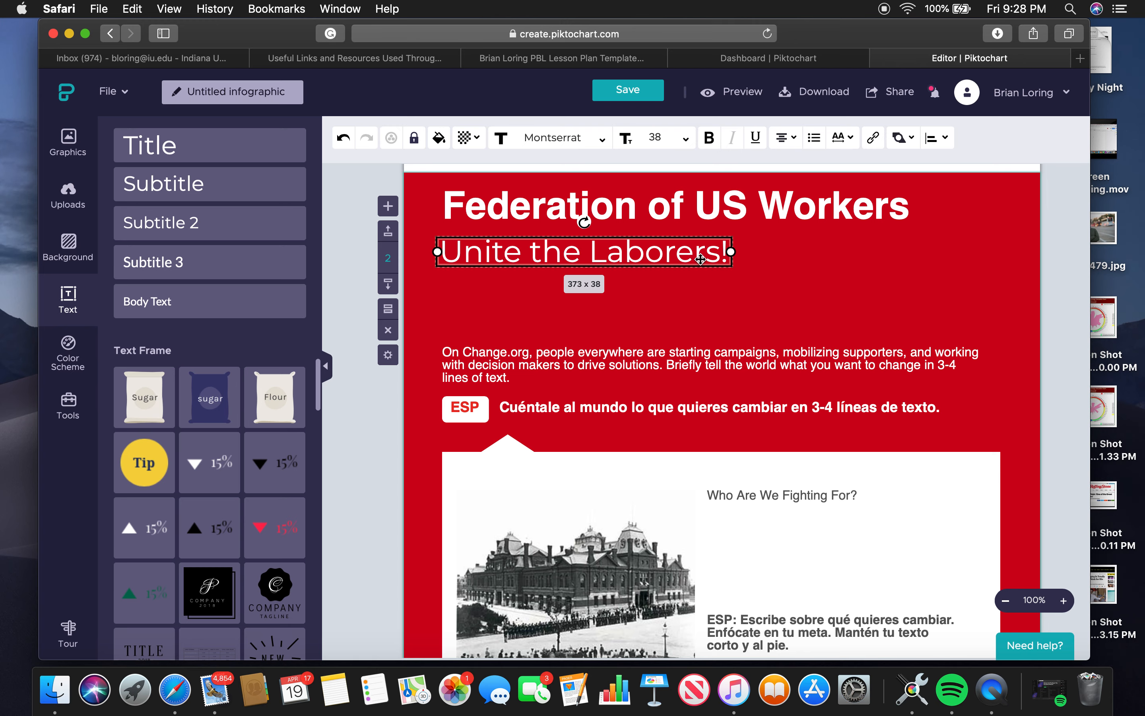
click(739, 318)
Look over the infographic's other blocks and the available charts, maps and videos tools
scroll(740, 321, down, 4)
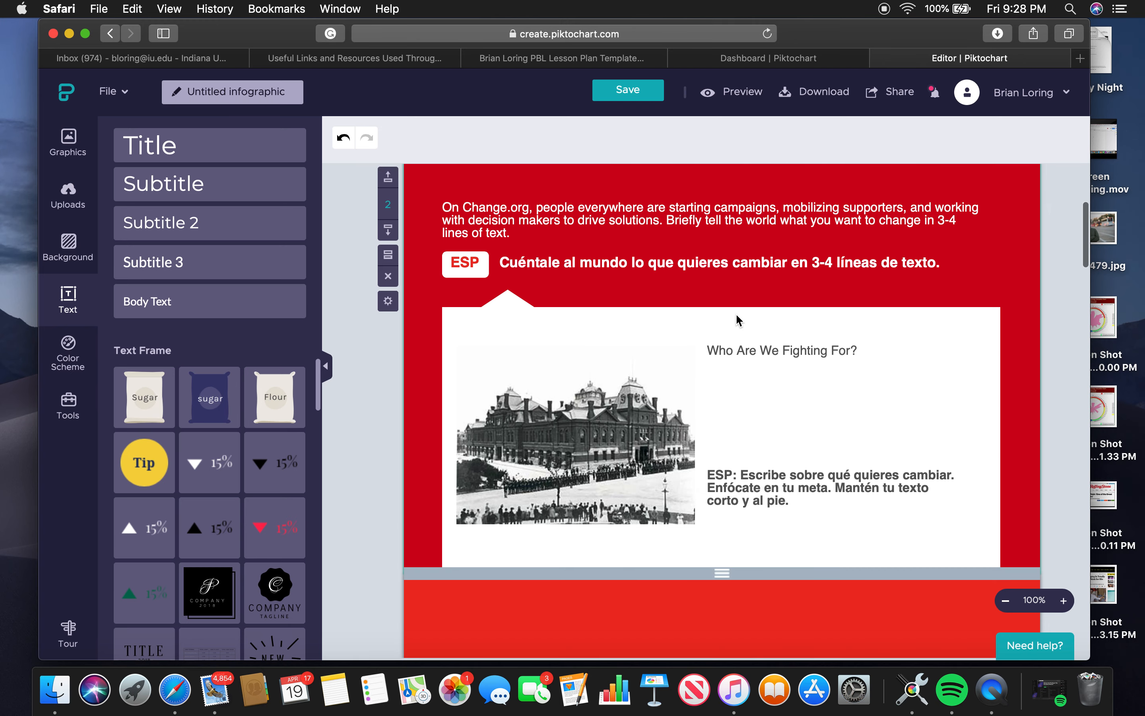
scroll(740, 321, down, 6)
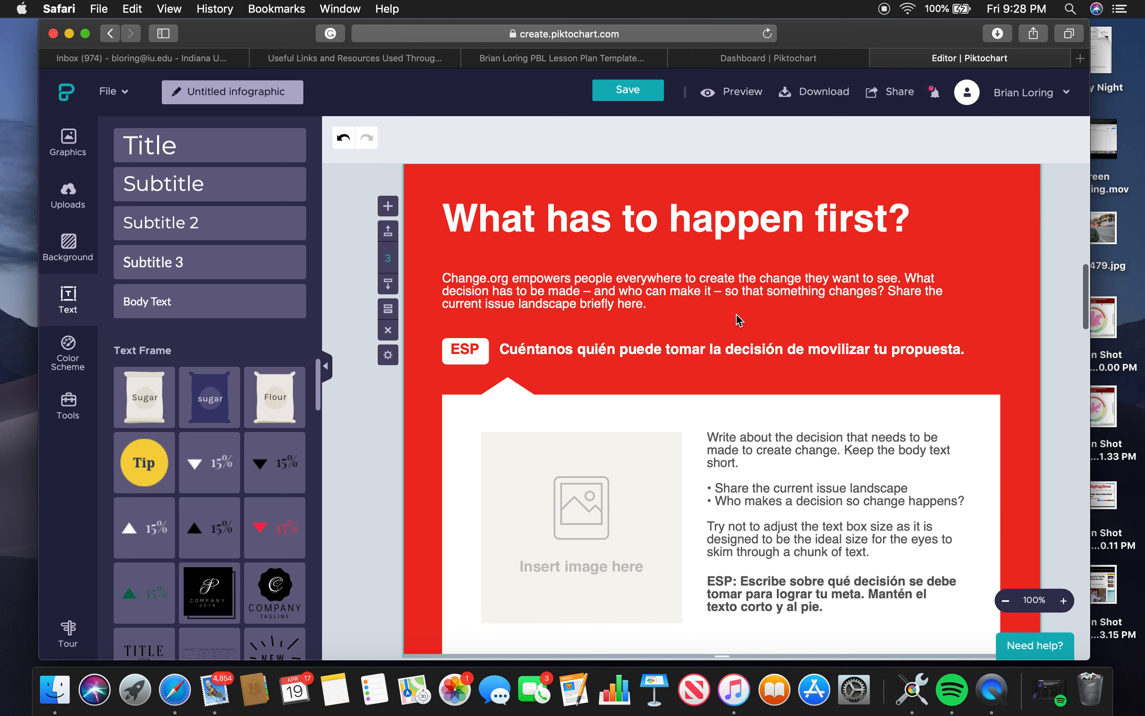
scroll(740, 321, up, 5)
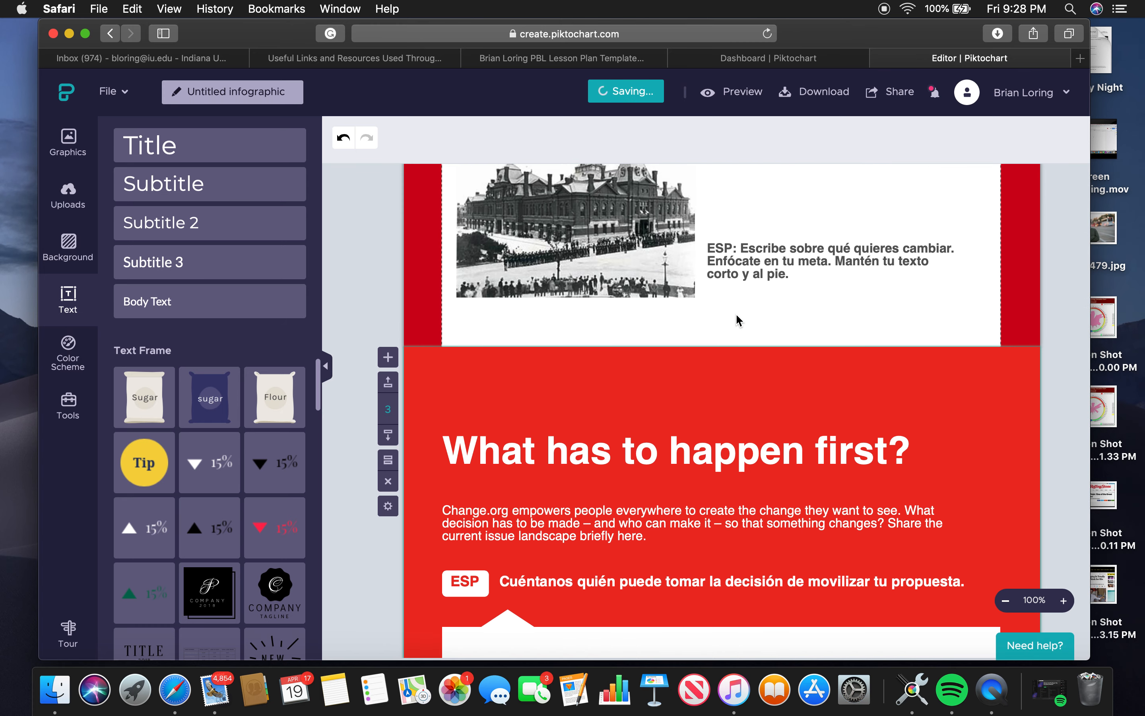
click(82, 413)
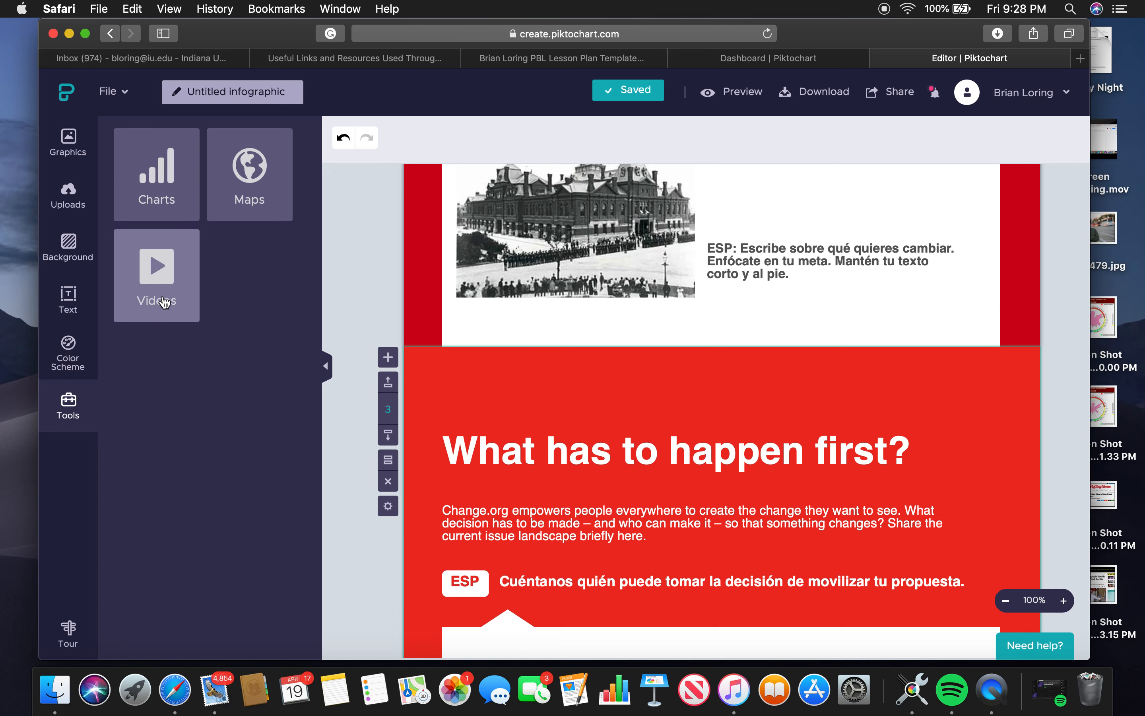
scroll(779, 458, down, 8)
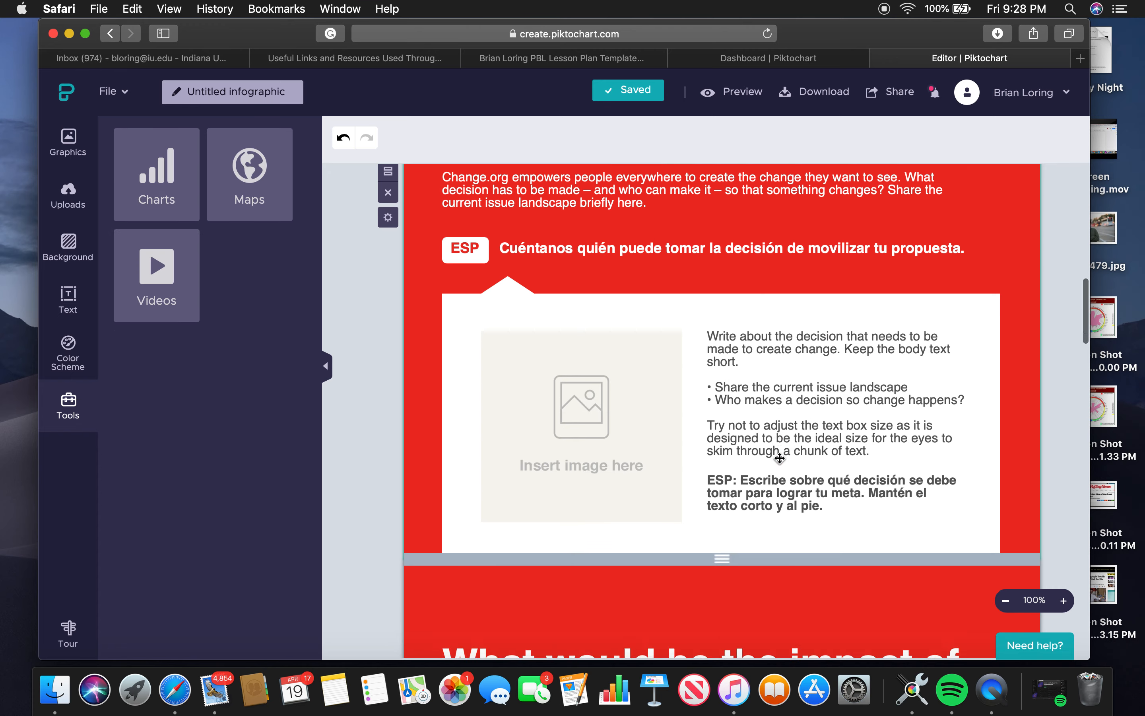
scroll(780, 457, up, 15)
scroll(779, 457, up, 4)
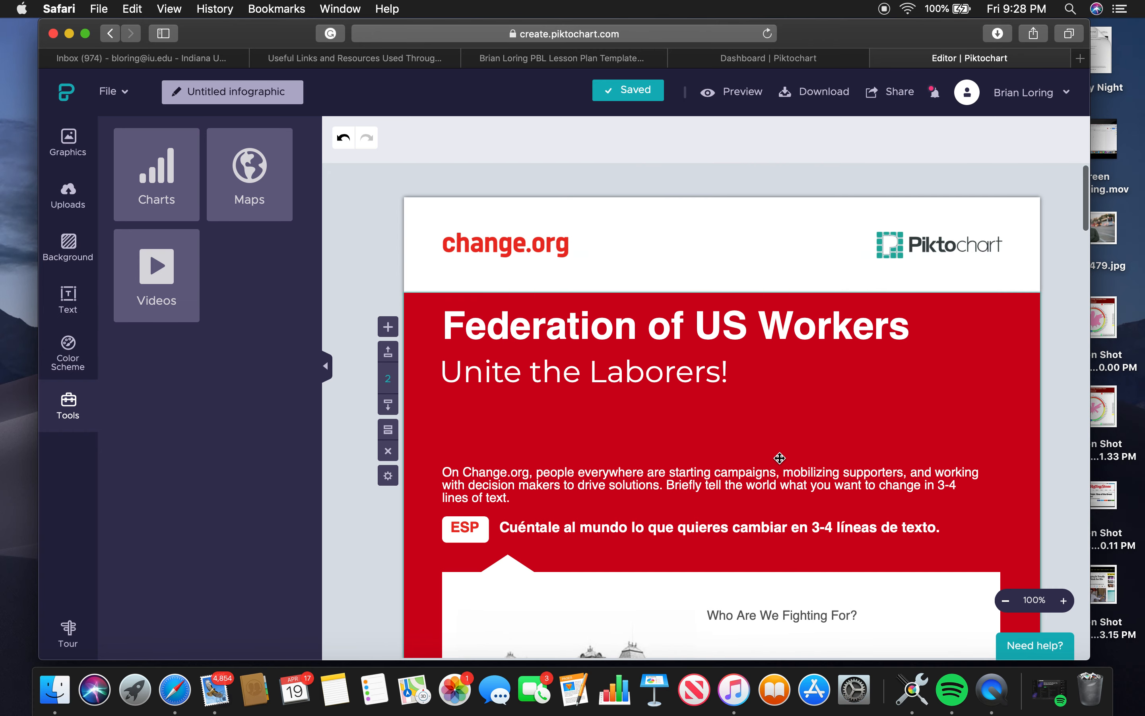
Open the hyperlink settings for the black-and-white photo beside "Who Are We Fighting For?"
scroll(485, 479, down, 6)
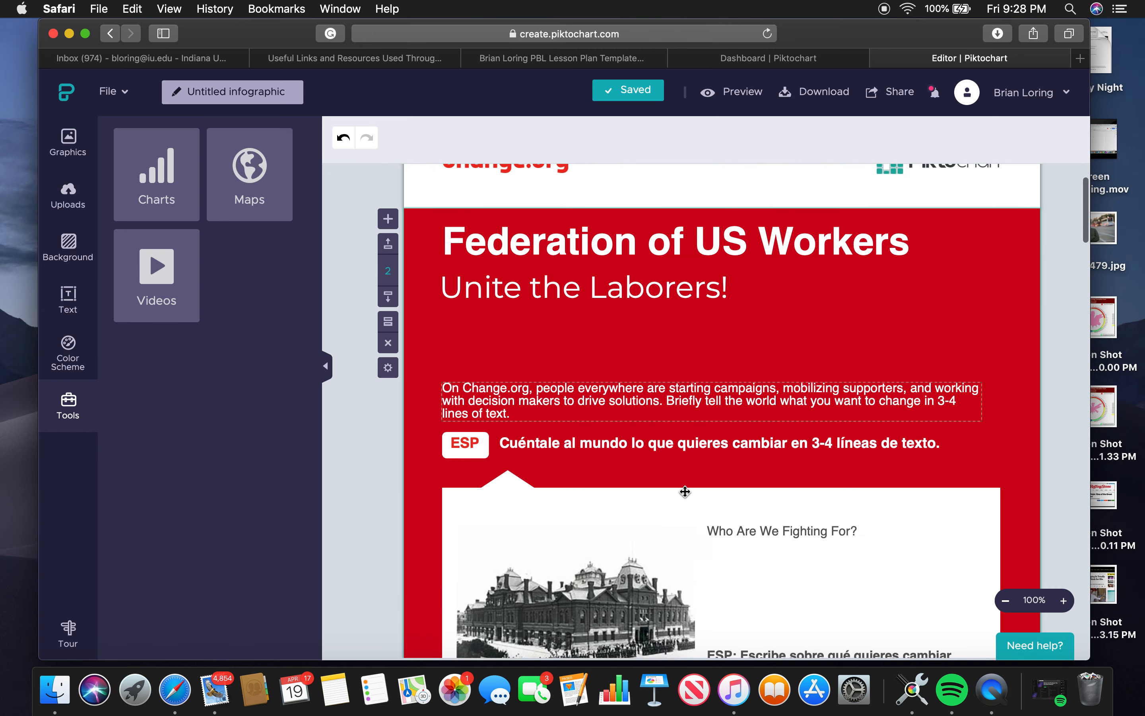
click(555, 411)
right_click(556, 411)
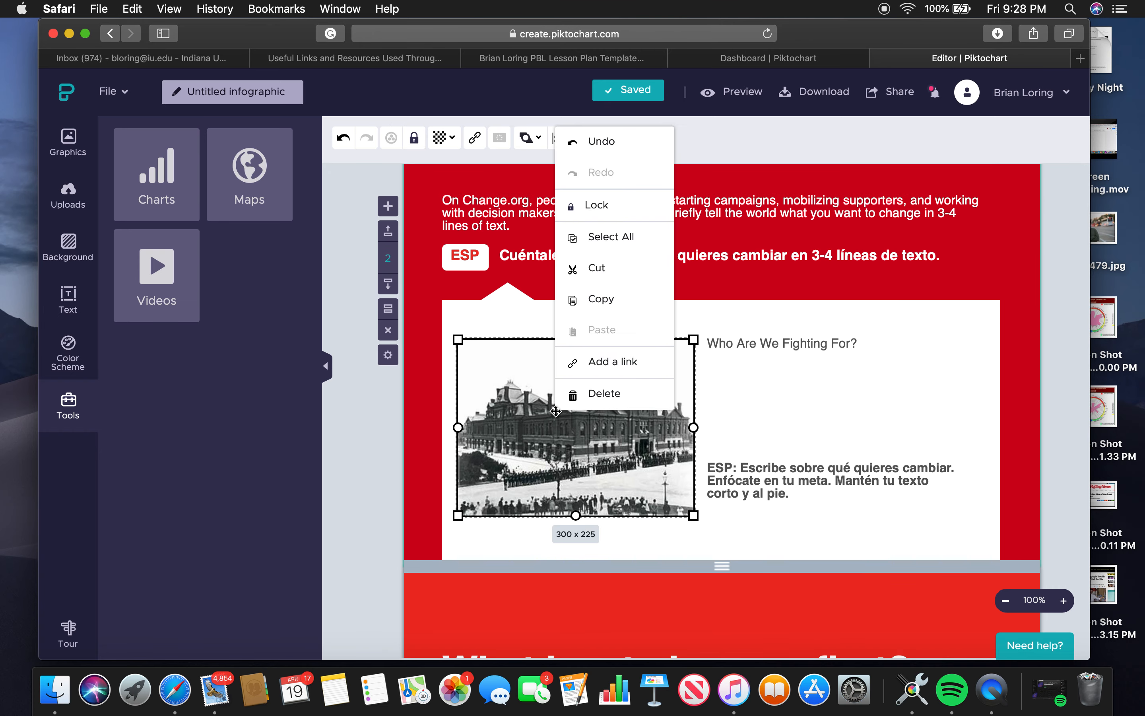
click(618, 373)
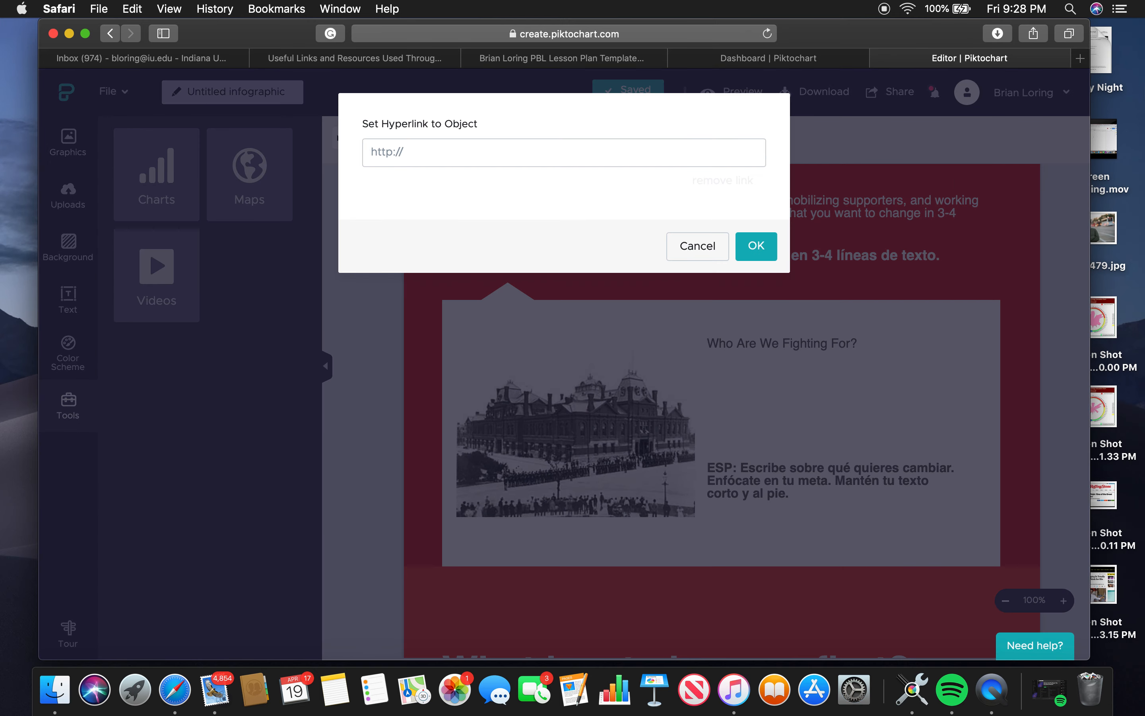
Open the Homestead Strike article on history.com in a new browser tab and skim through it
click(1087, 59)
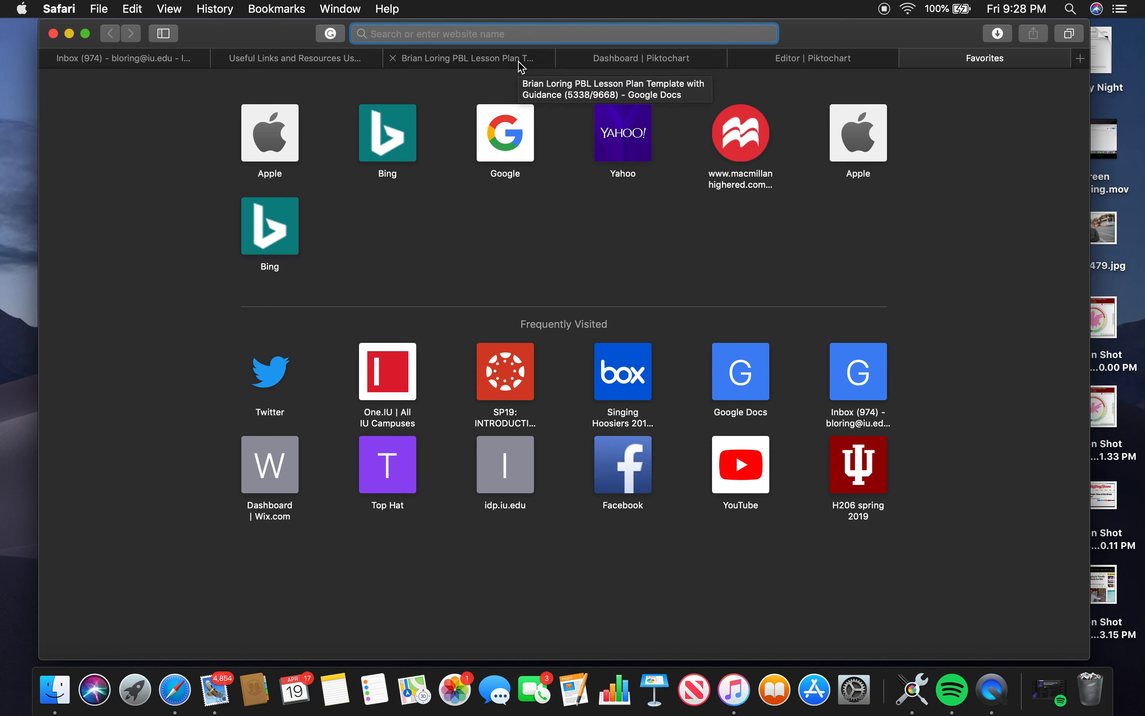
text(history)
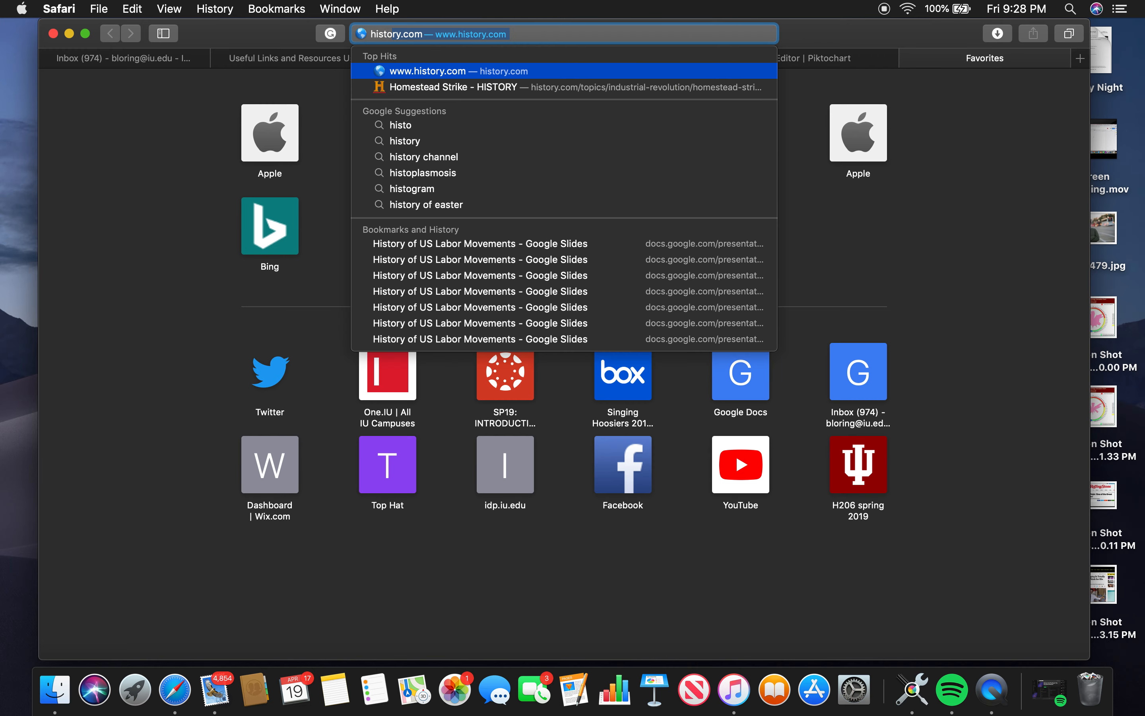
click(520, 86)
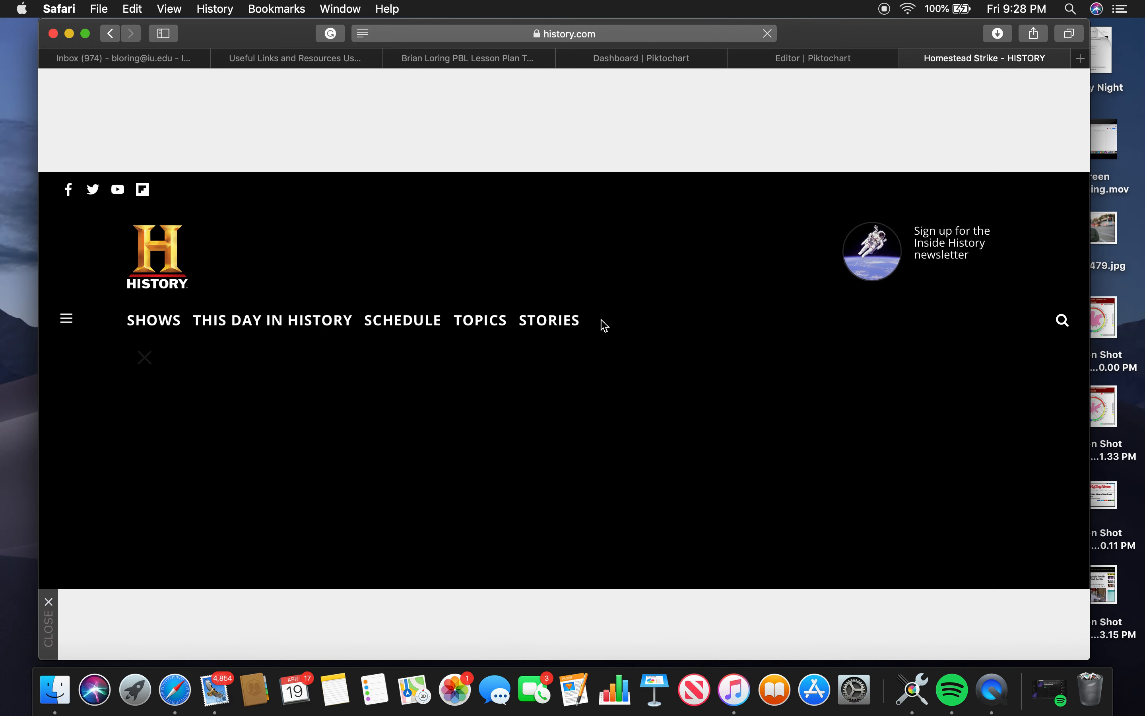
scroll(602, 324, down, 15)
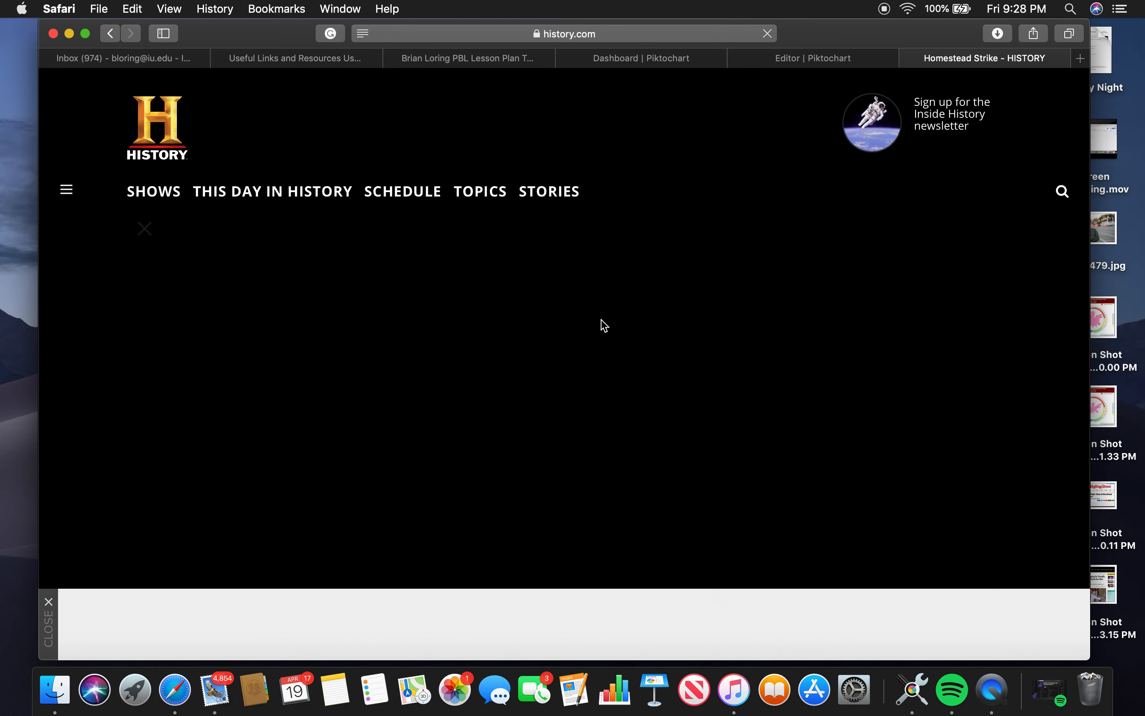
scroll(600, 320, down, 12)
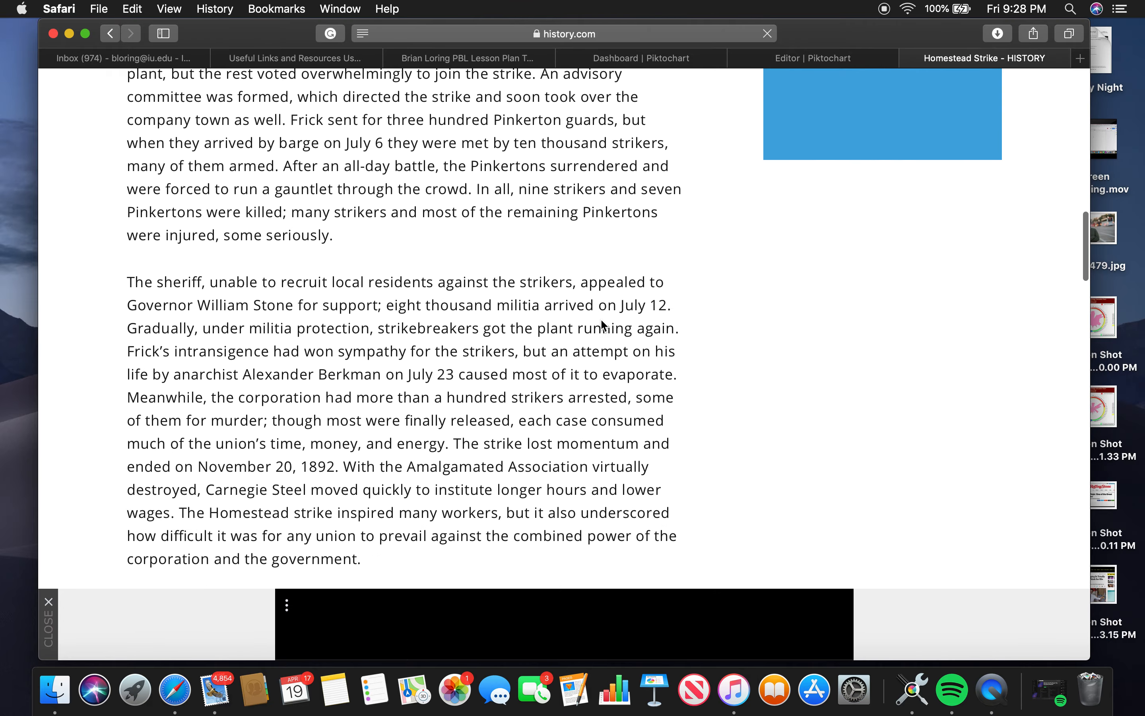
scroll(600, 319, up, 9)
scroll(600, 319, up, 10)
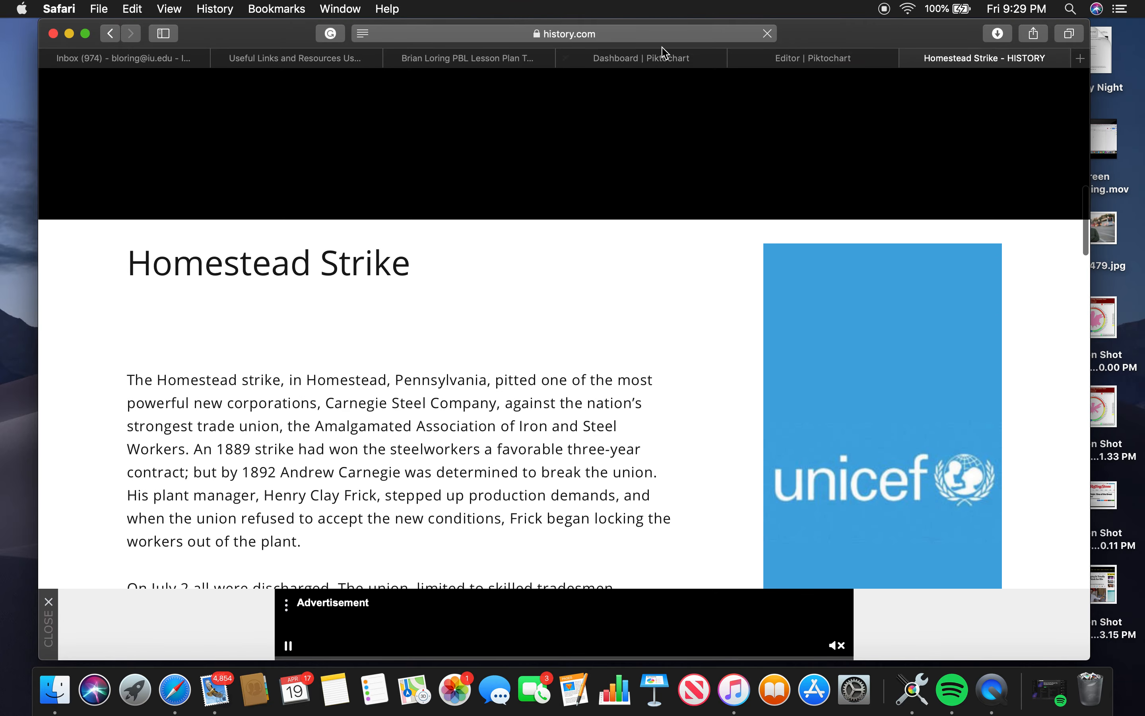
Copy the web address of the Homestead Strike article on history.com
click(610, 33)
right_click(610, 30)
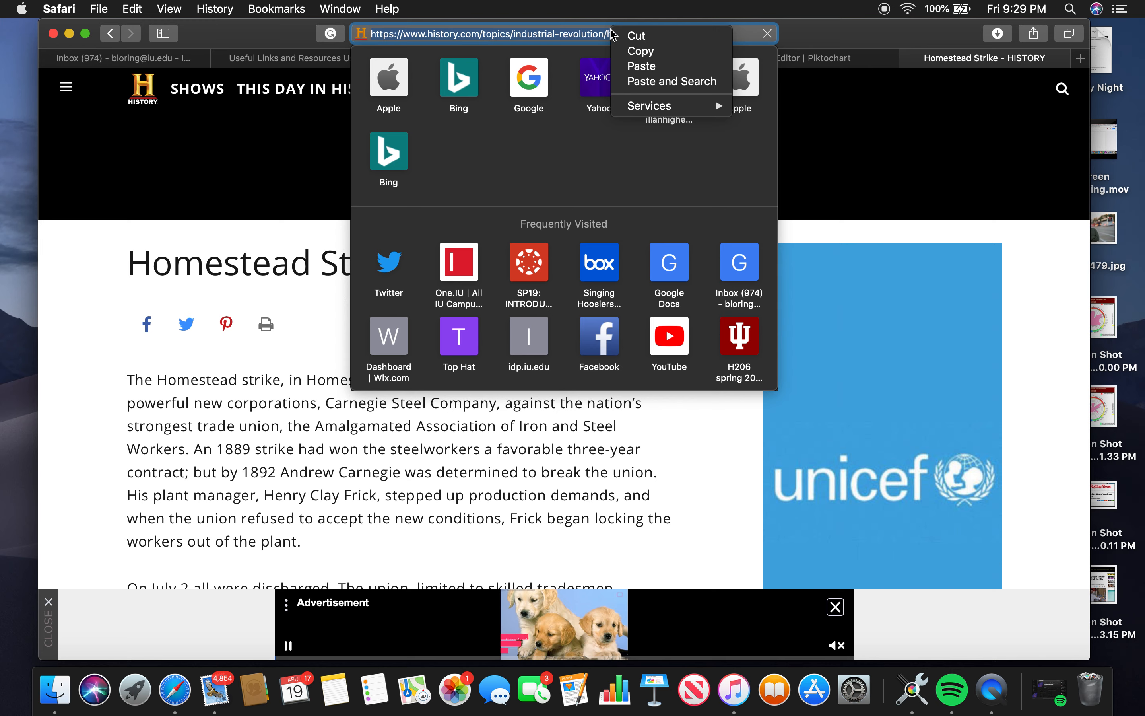
click(670, 55)
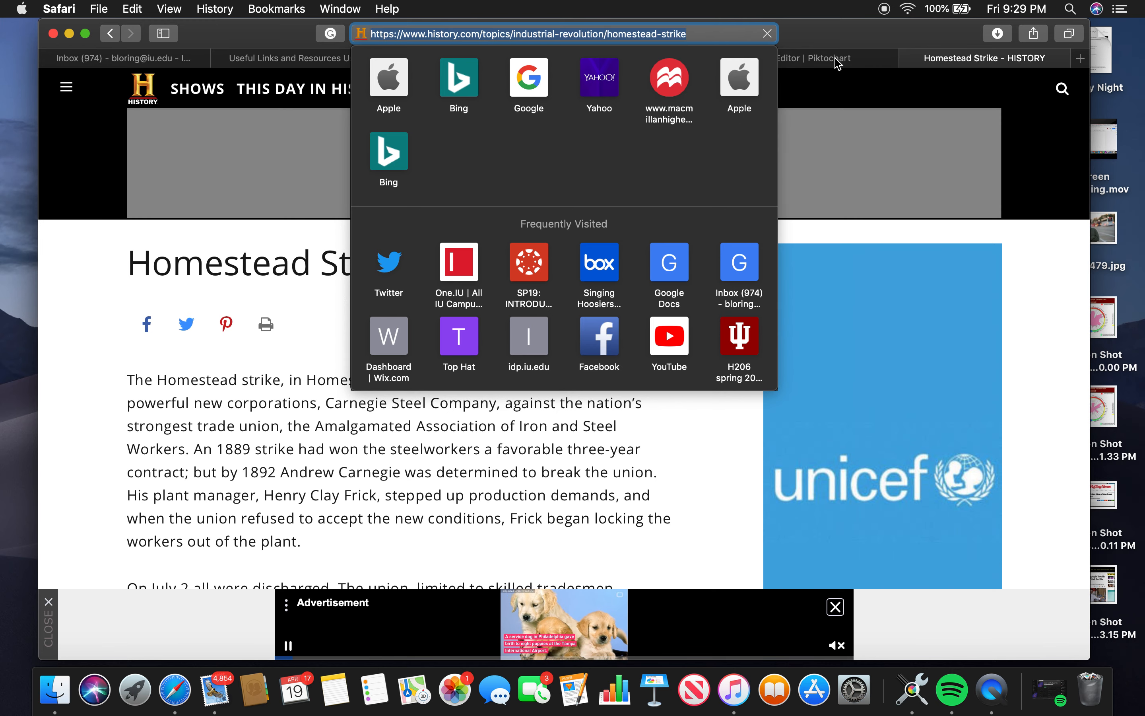
click(851, 59)
click(487, 155)
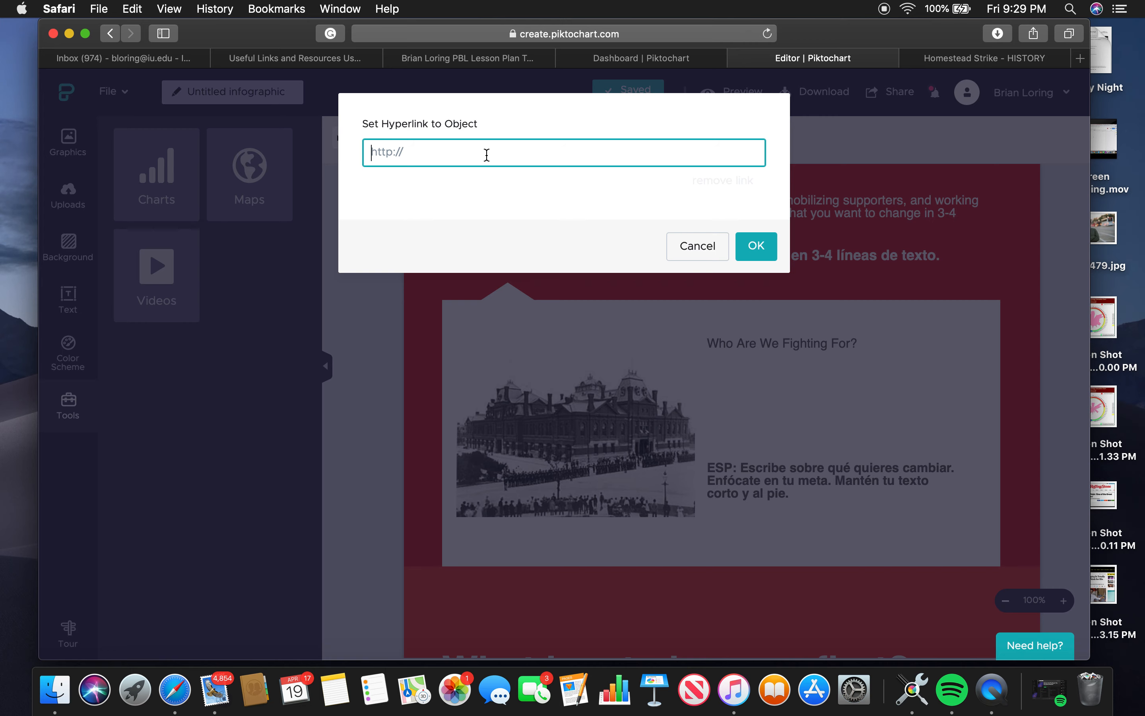
click(1022, 58)
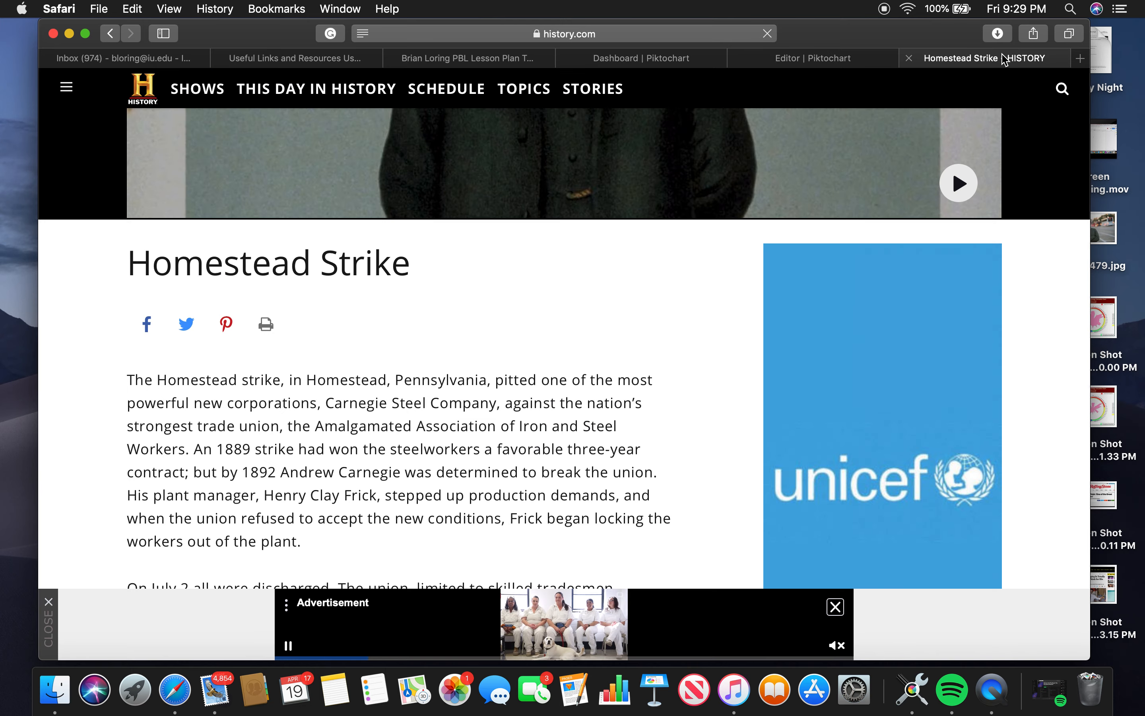
click(834, 58)
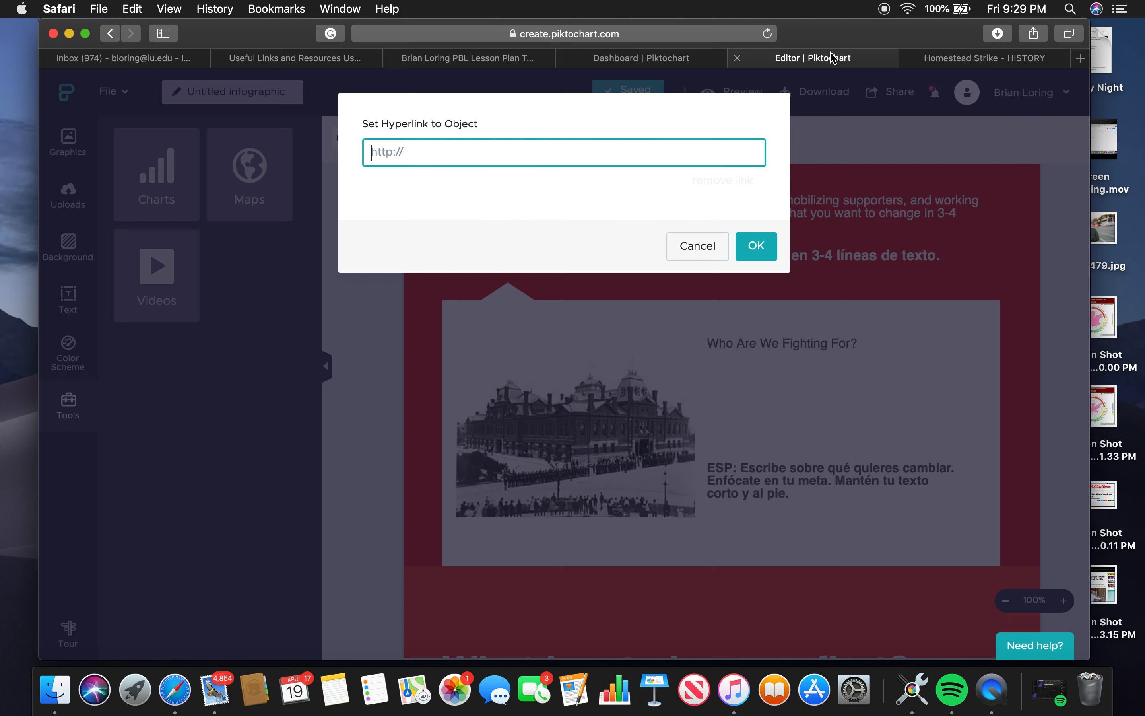
key(super+v)
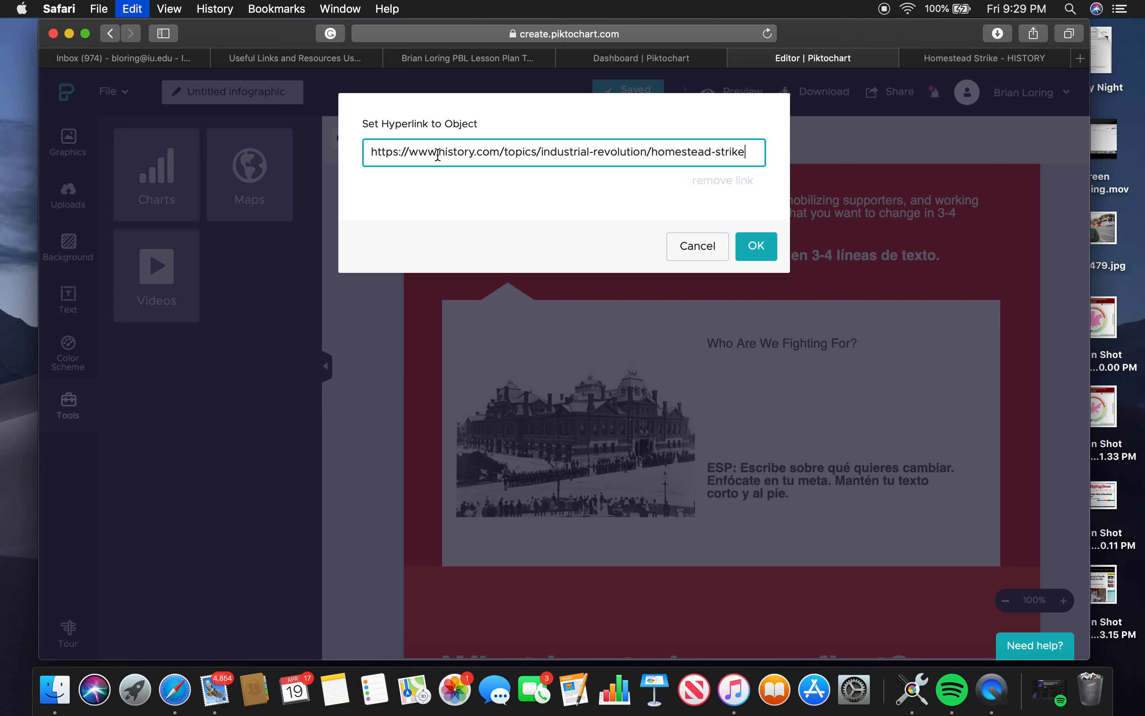
click(764, 252)
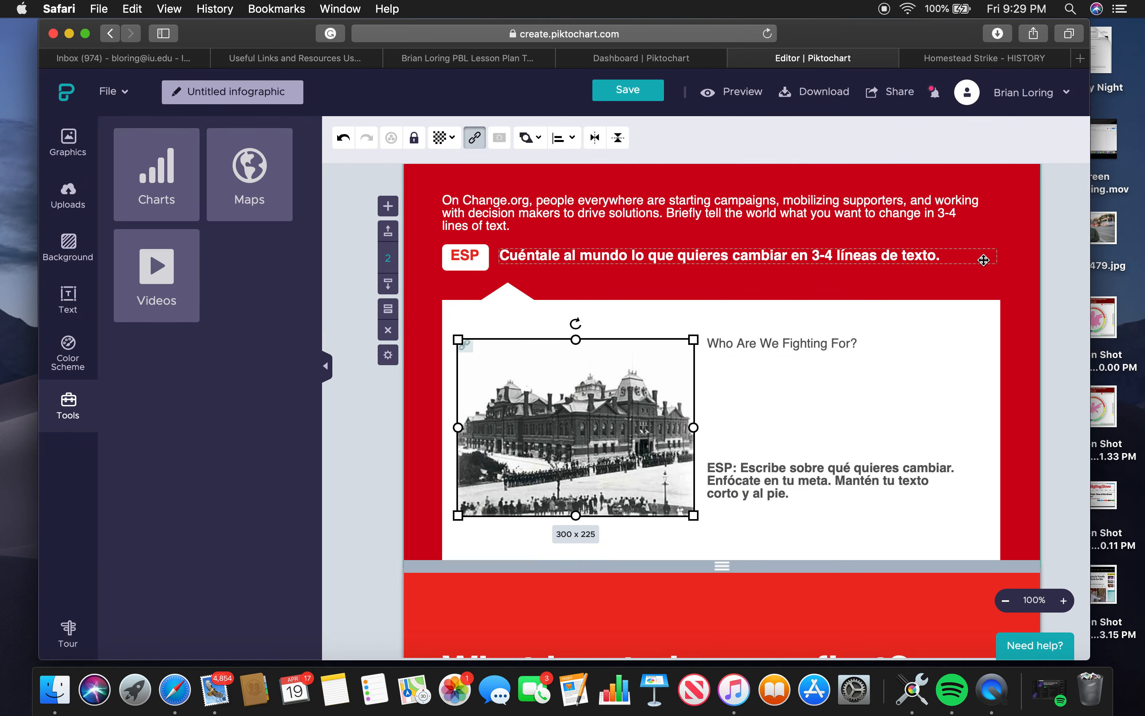
Preview the infographic, test the photo's link to the Homestead Strike article, and close both article pages
click(729, 93)
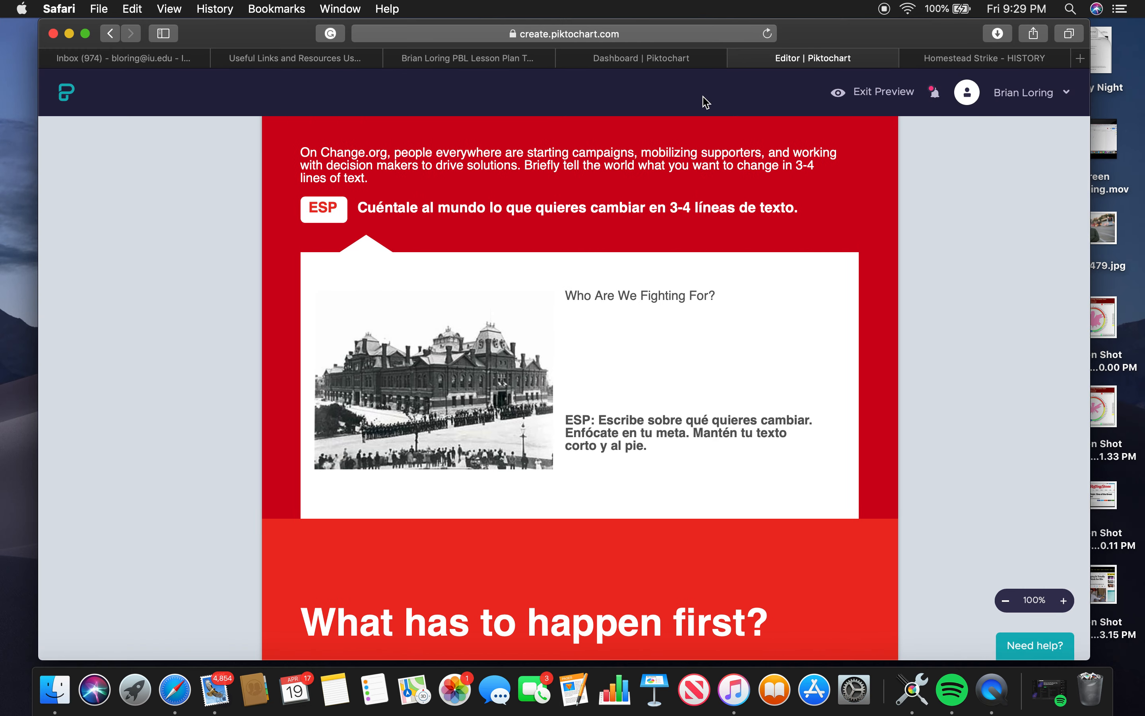
click(477, 388)
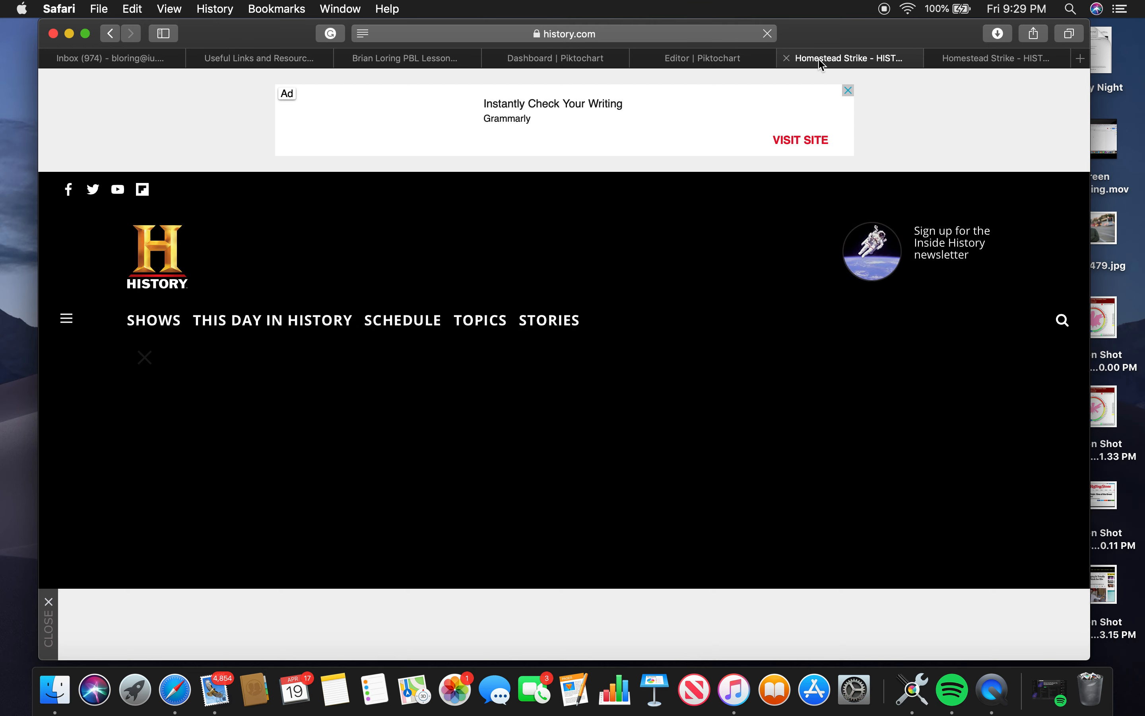
scroll(618, 466, down, 5)
scroll(618, 466, up, 3)
scroll(618, 465, down, 2)
scroll(621, 471, up, 5)
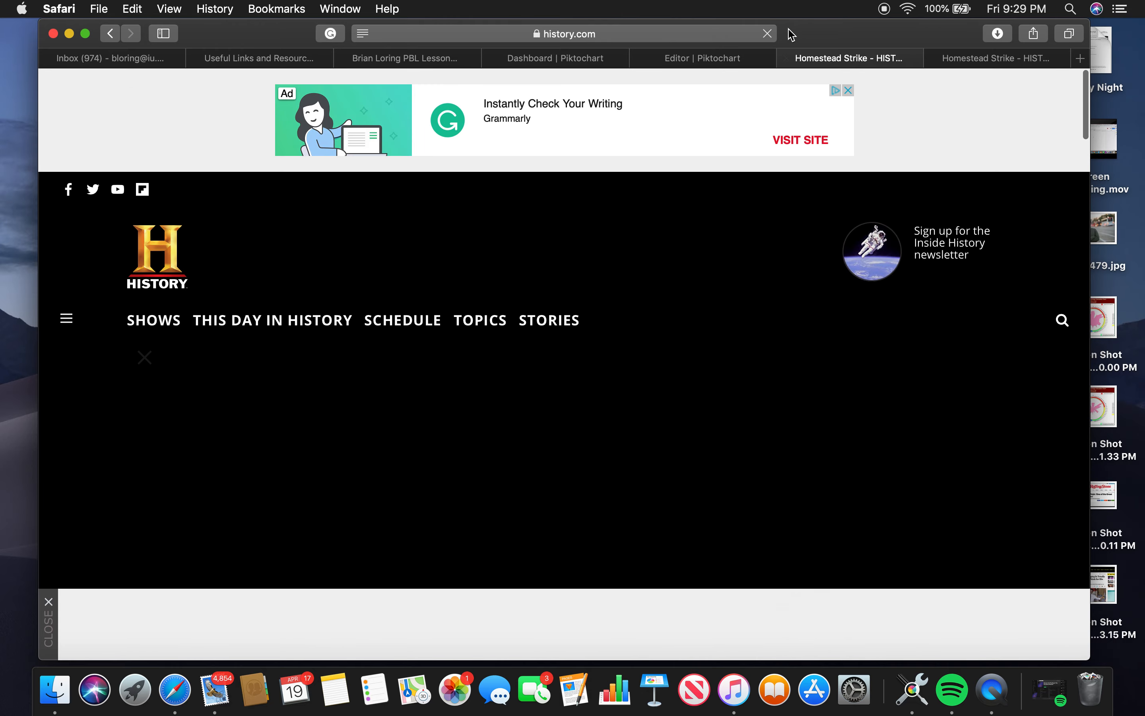
click(786, 57)
click(789, 59)
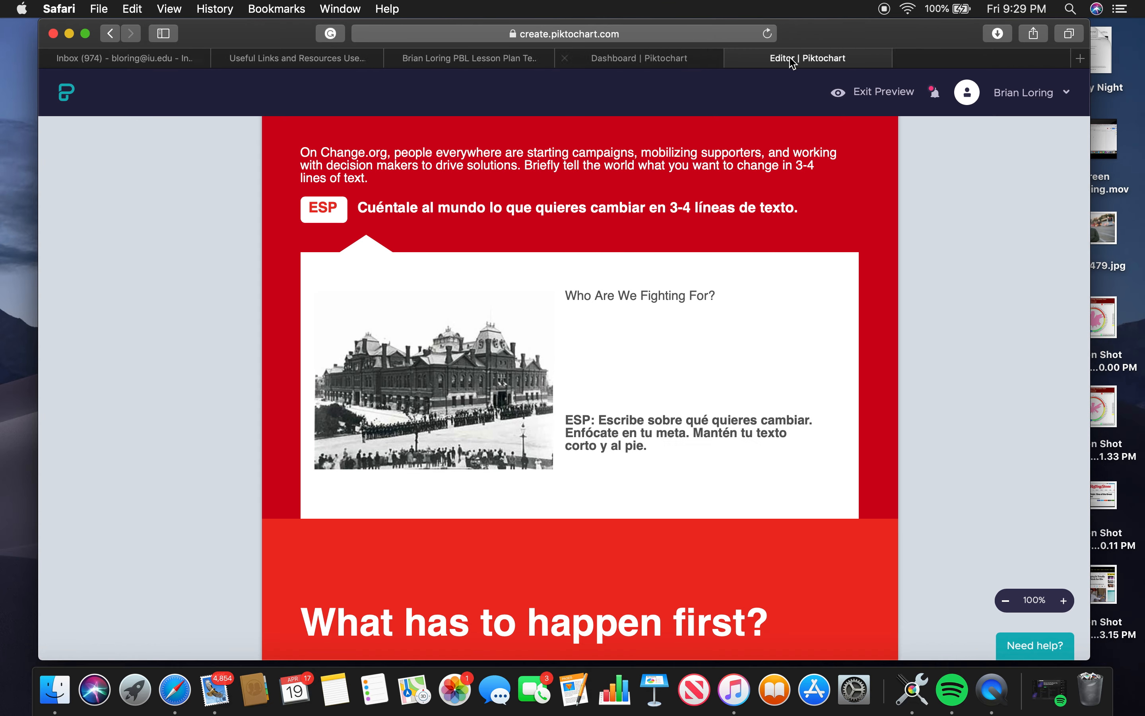
Look through the previewed infographic down to the campaign link block, and return to the editor
scroll(672, 379, down, 8)
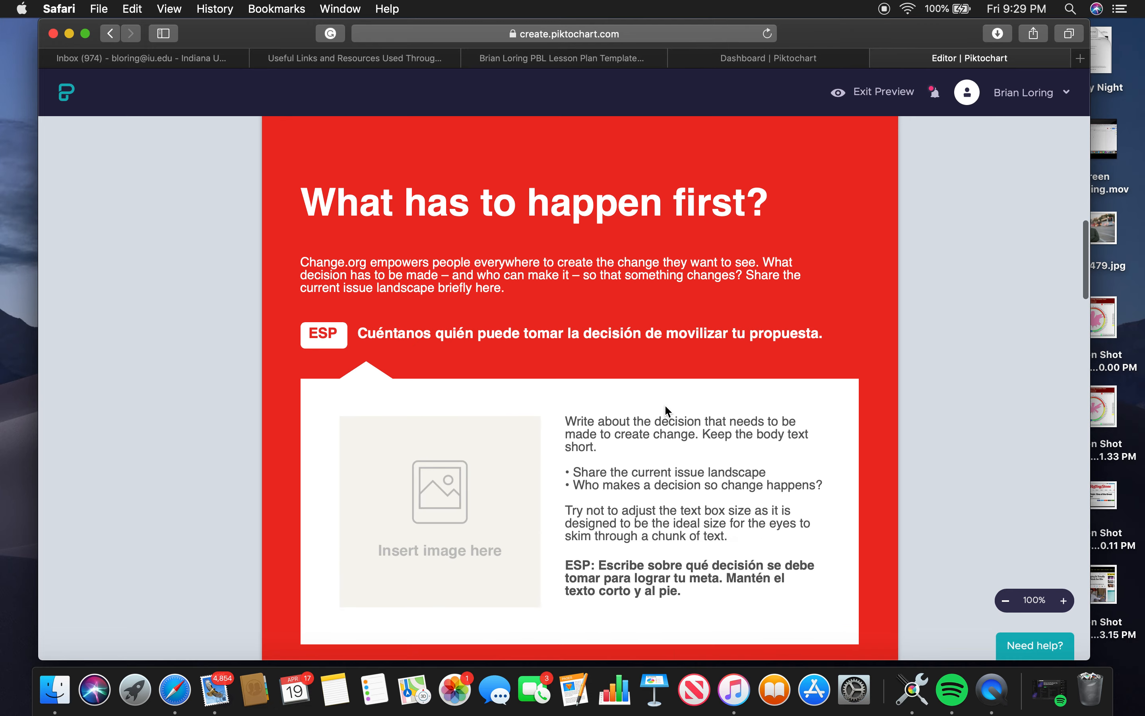
scroll(666, 406, down, 15)
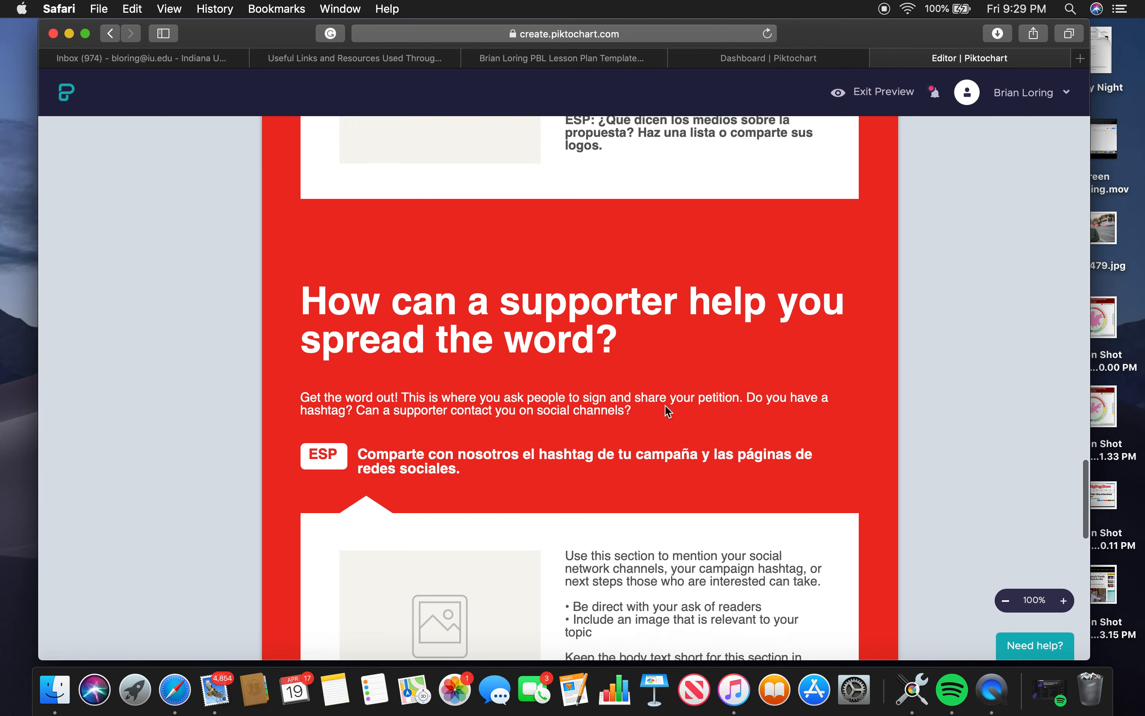
scroll(667, 411, down, 15)
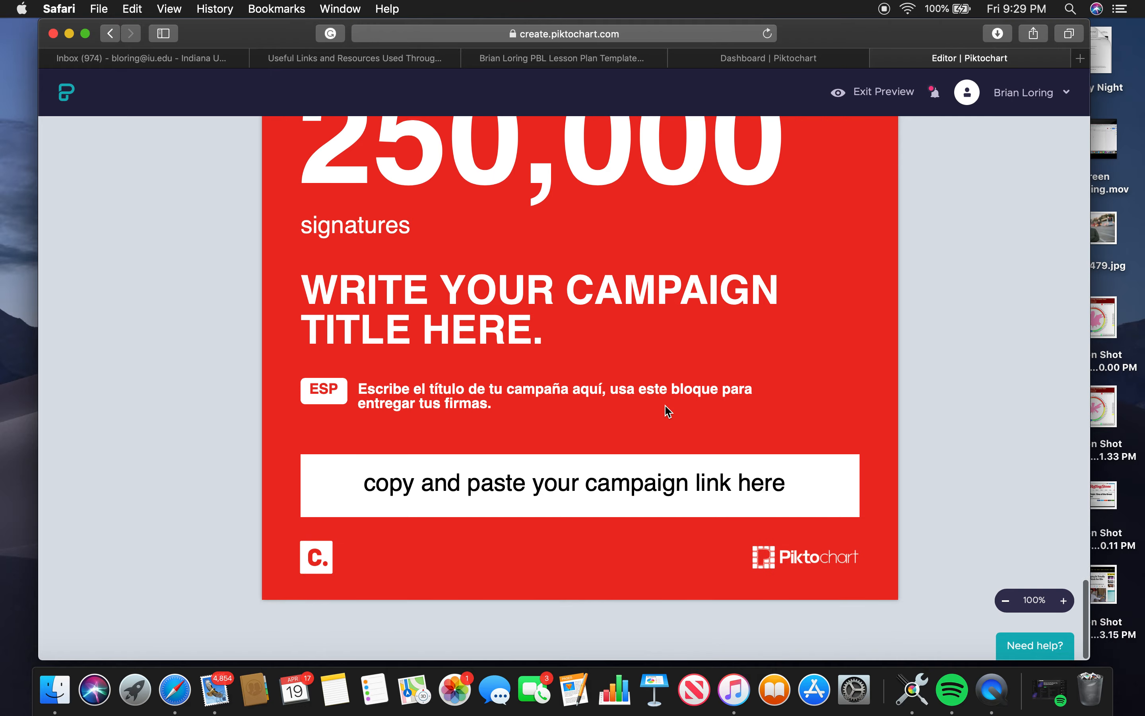
scroll(668, 410, up, 20)
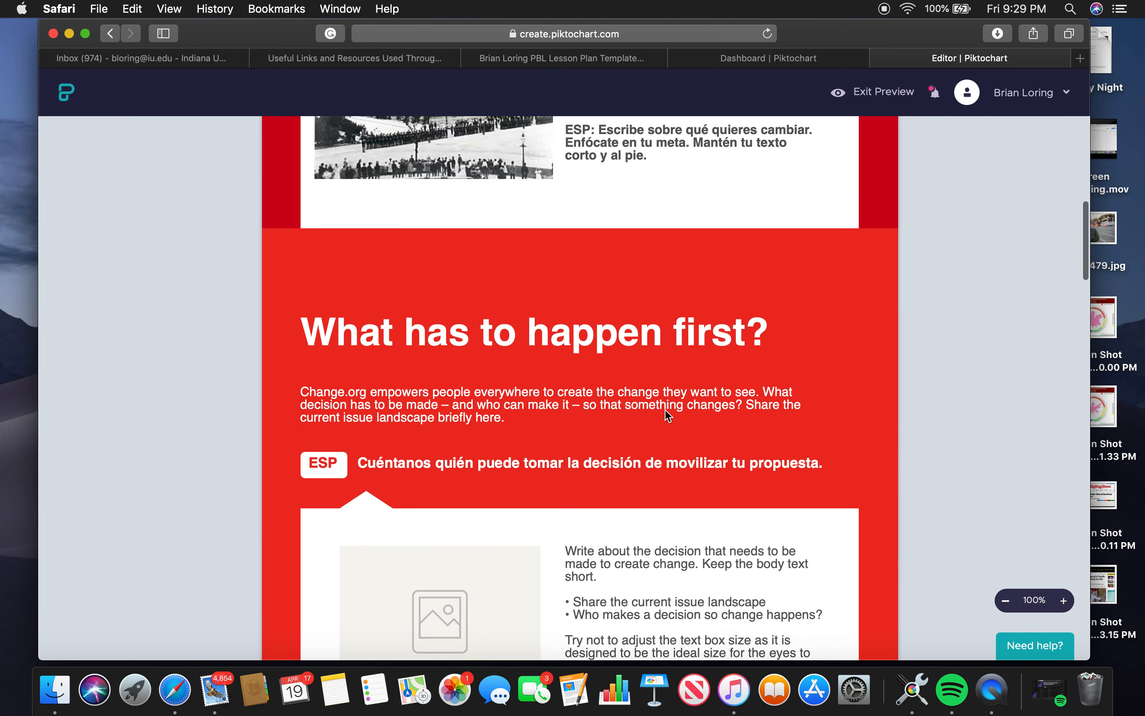
scroll(667, 412, up, 10)
click(881, 92)
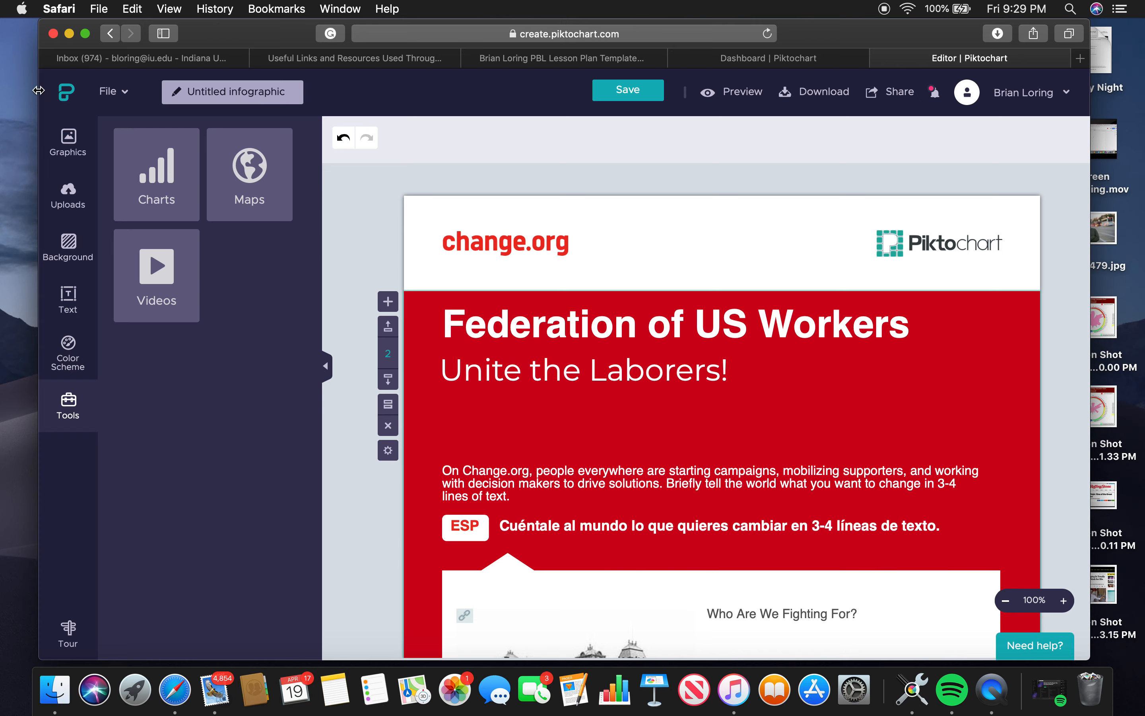
Look over the available graphics, uploaded images, backgrounds and text frames
click(84, 145)
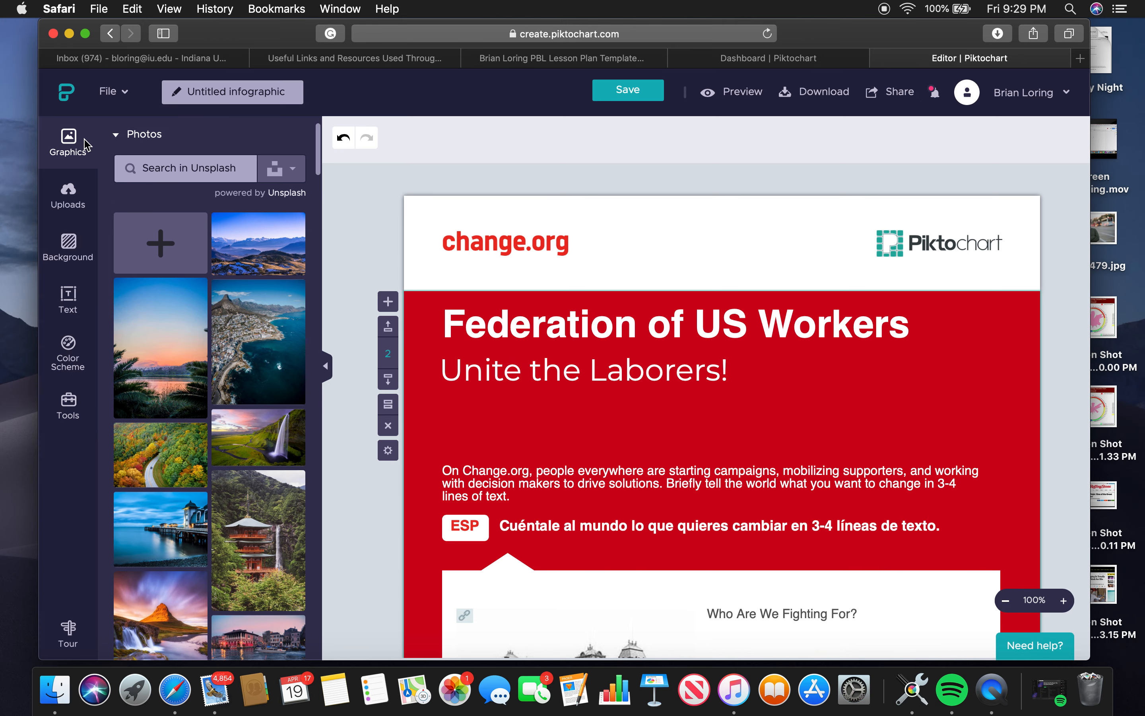
click(67, 203)
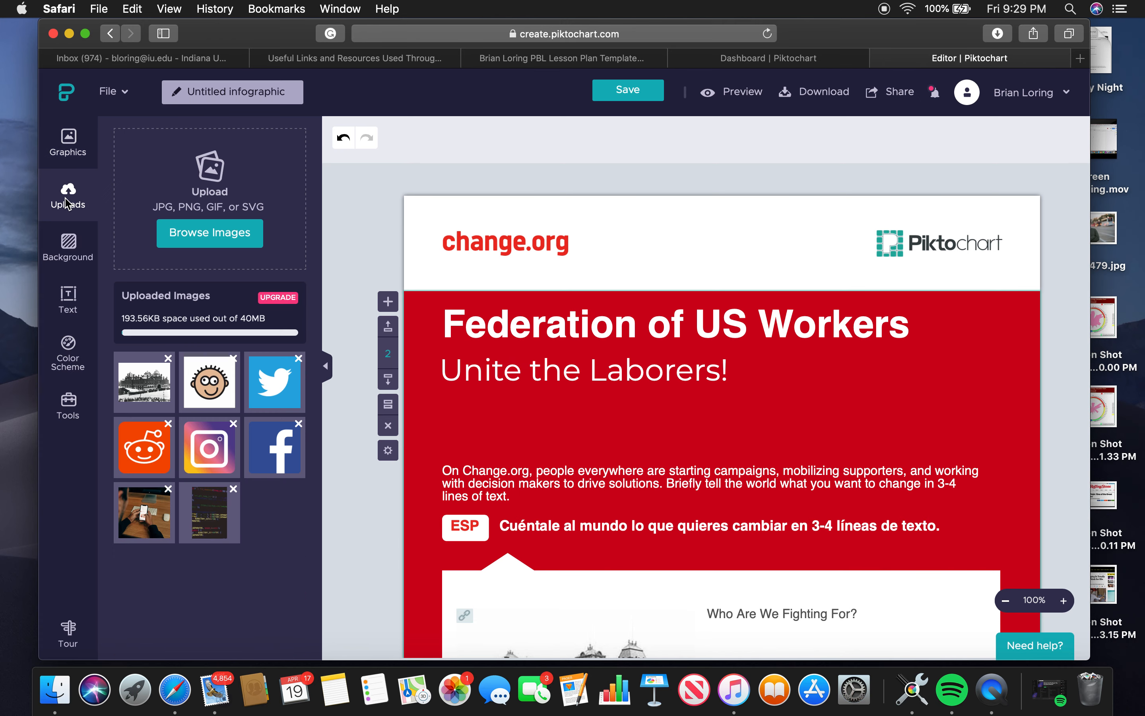
click(85, 244)
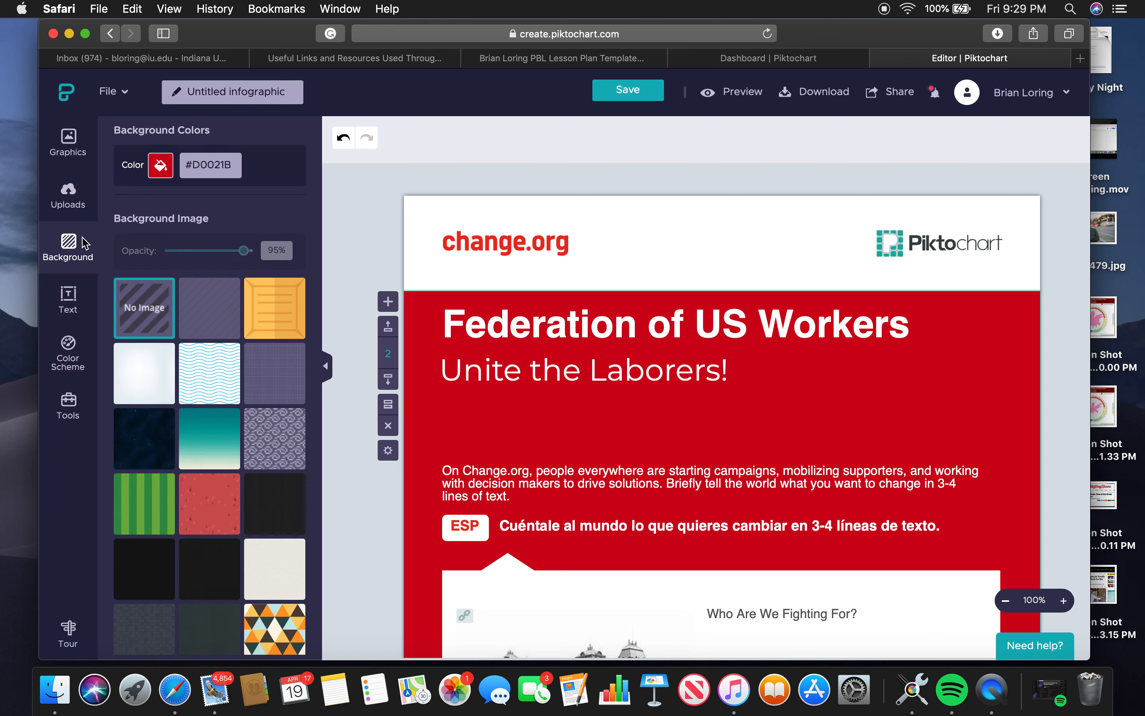
click(83, 294)
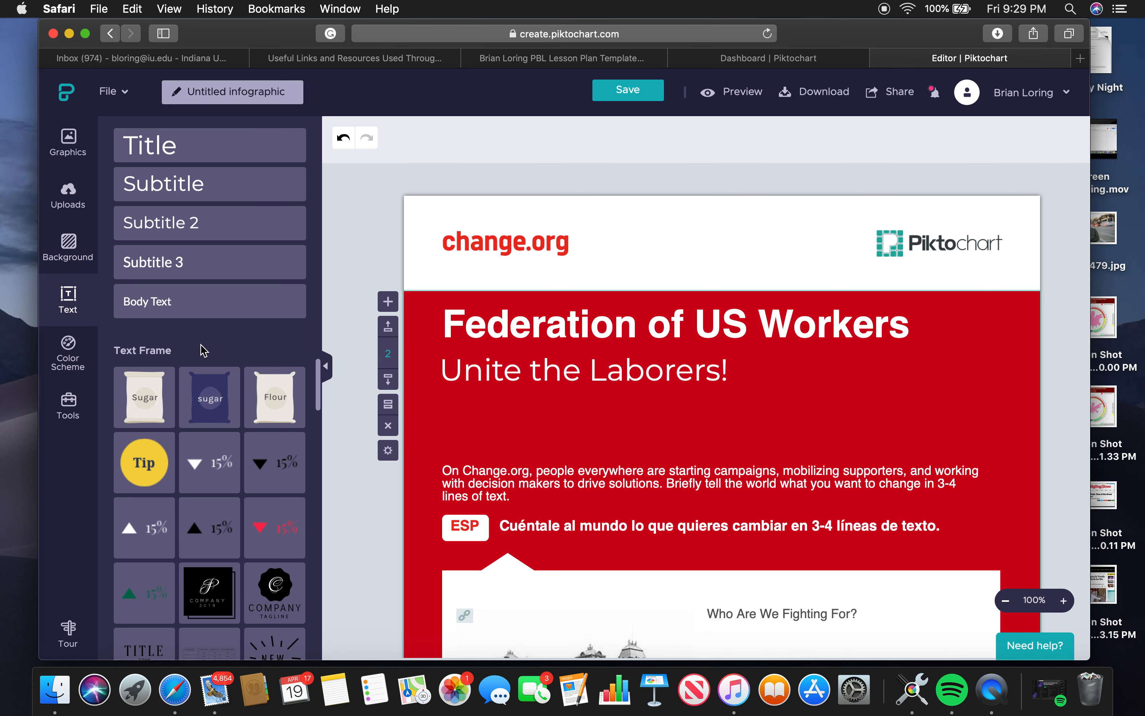
scroll(218, 473, down, 5)
scroll(218, 483, down, 4)
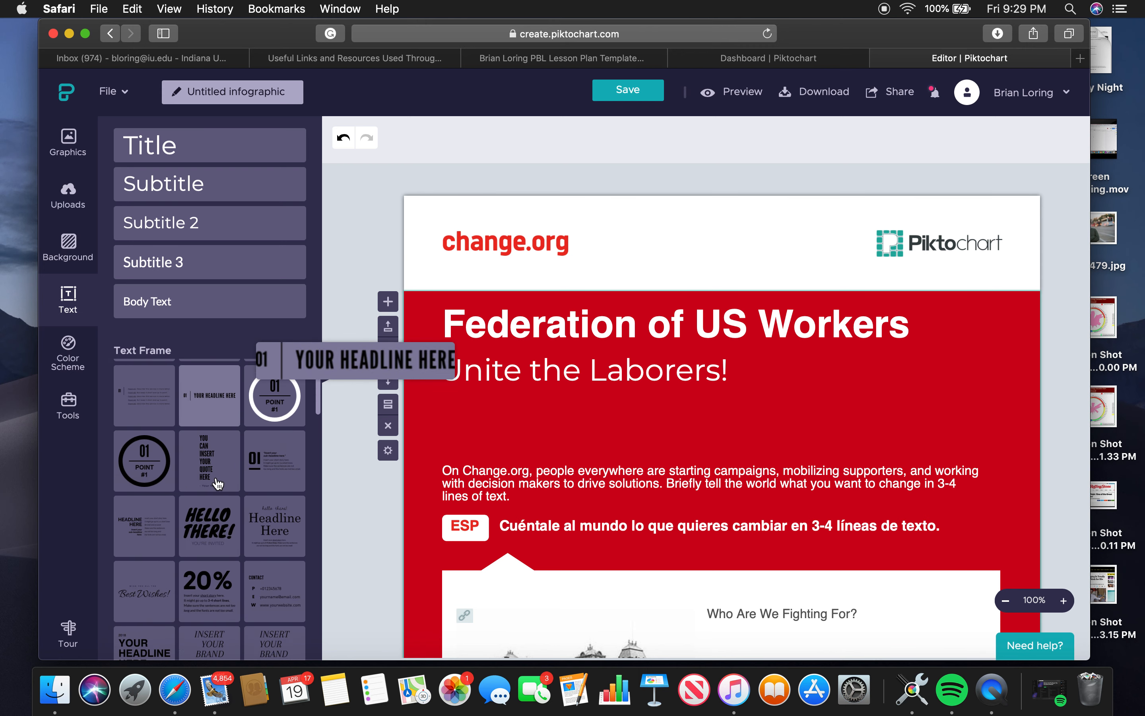
scroll(217, 483, down, 2)
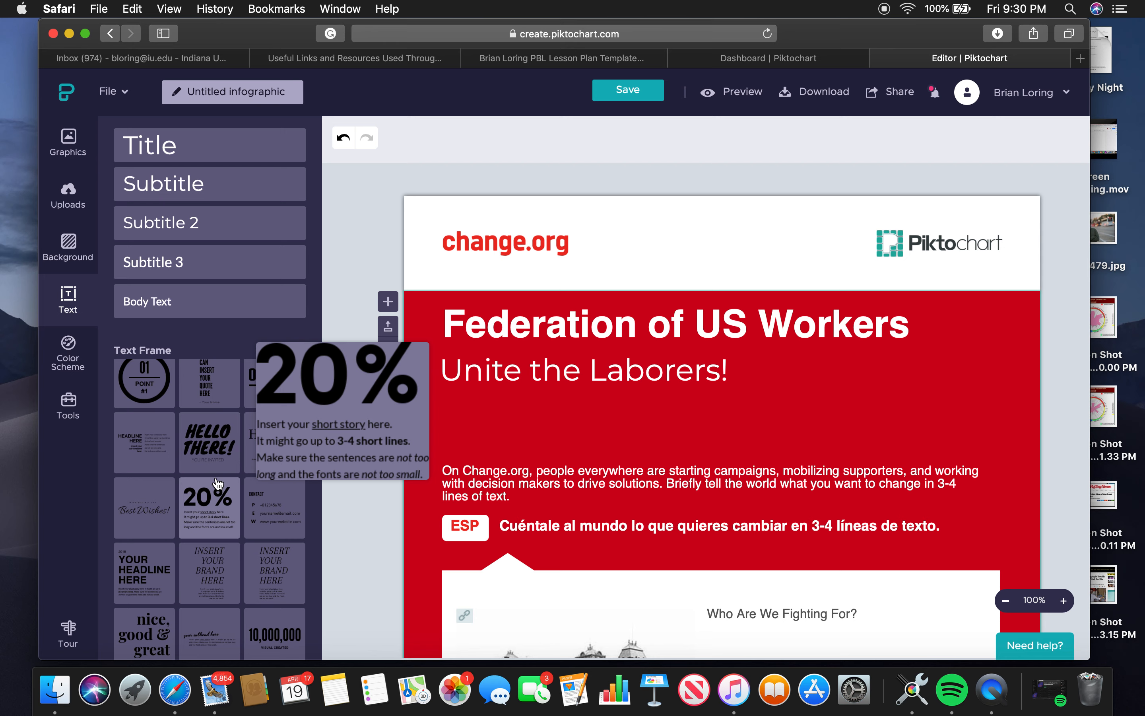
Shrink the white header block with the change.org and Piktochart logos to its 50 px minimum height and save the infographic
click(572, 233)
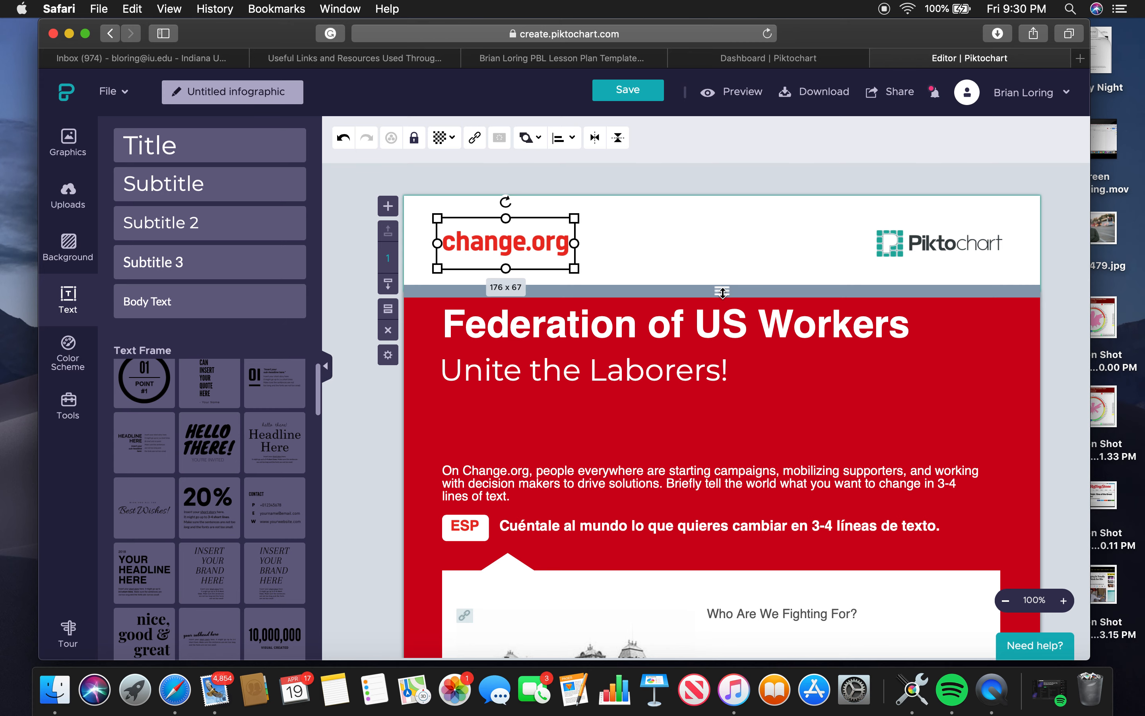
drag(722, 292, 722, 196)
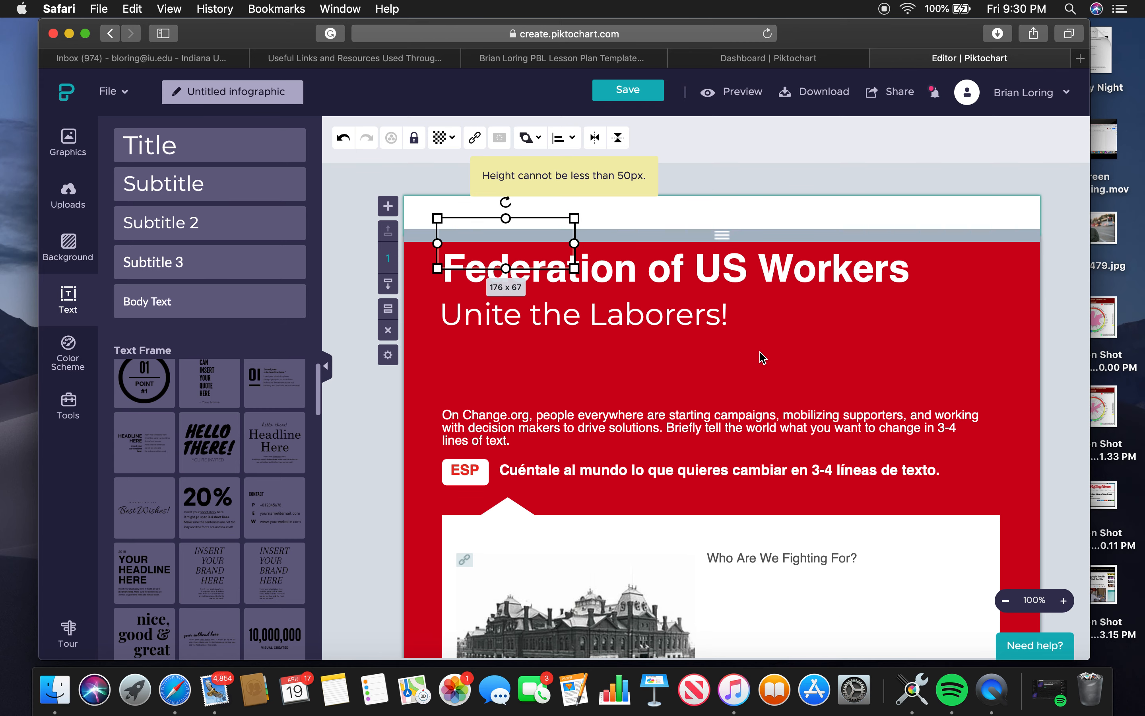
click(762, 355)
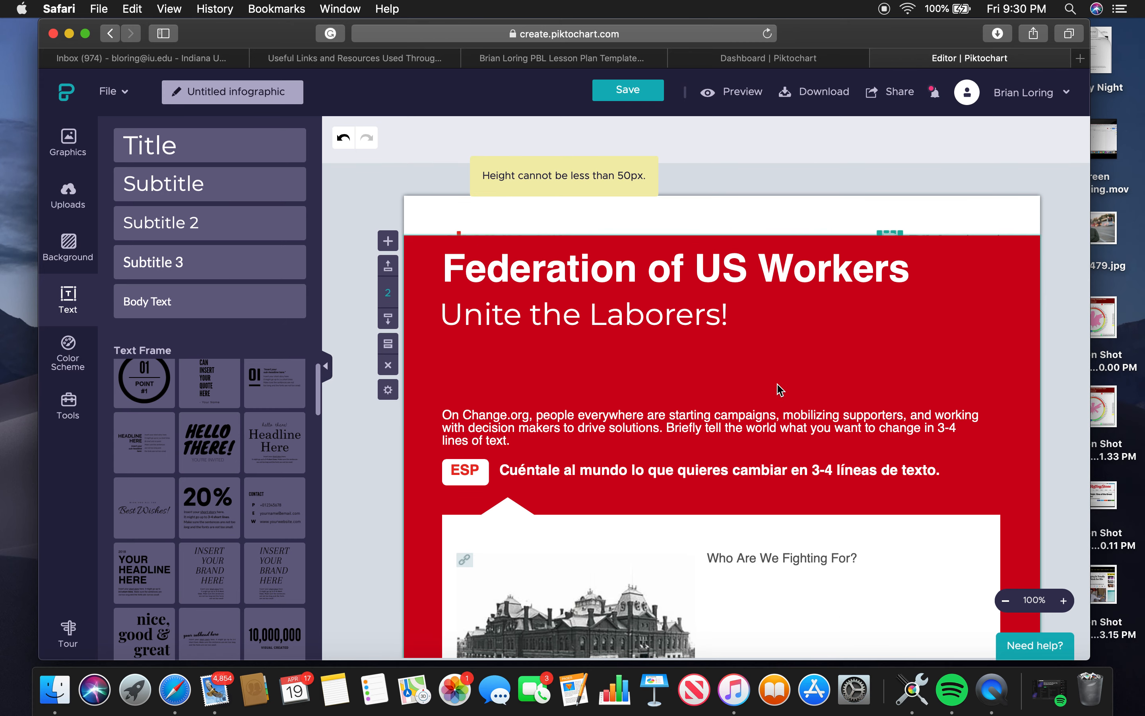
right_click(747, 208)
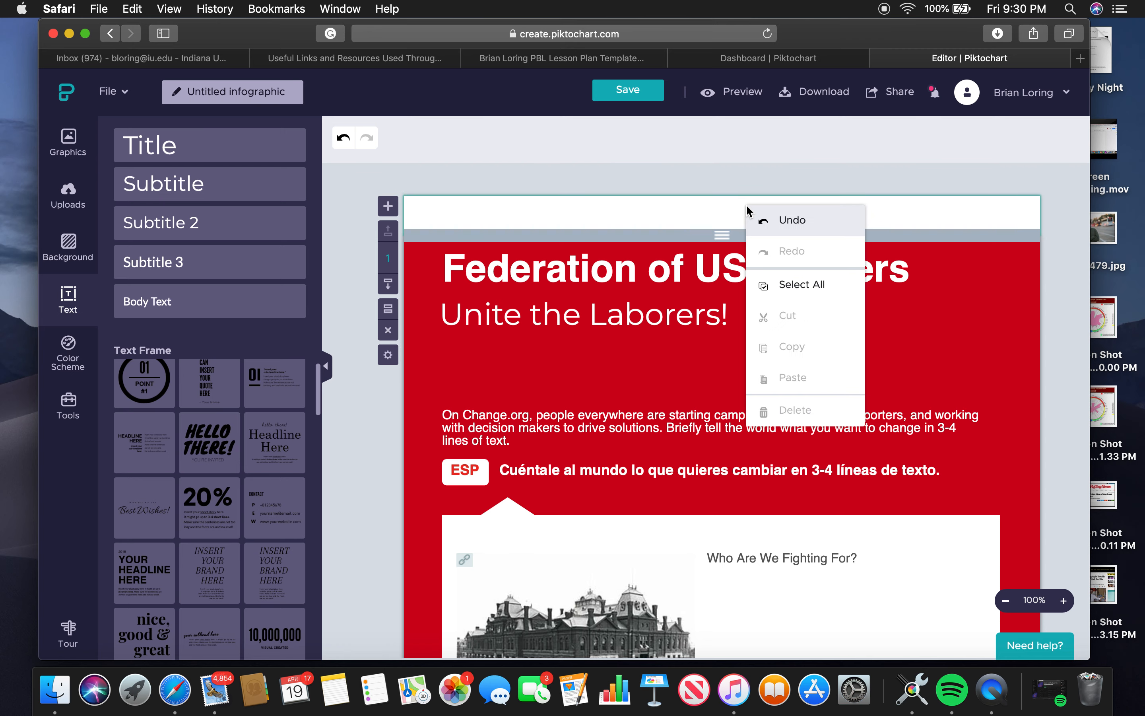
click(643, 213)
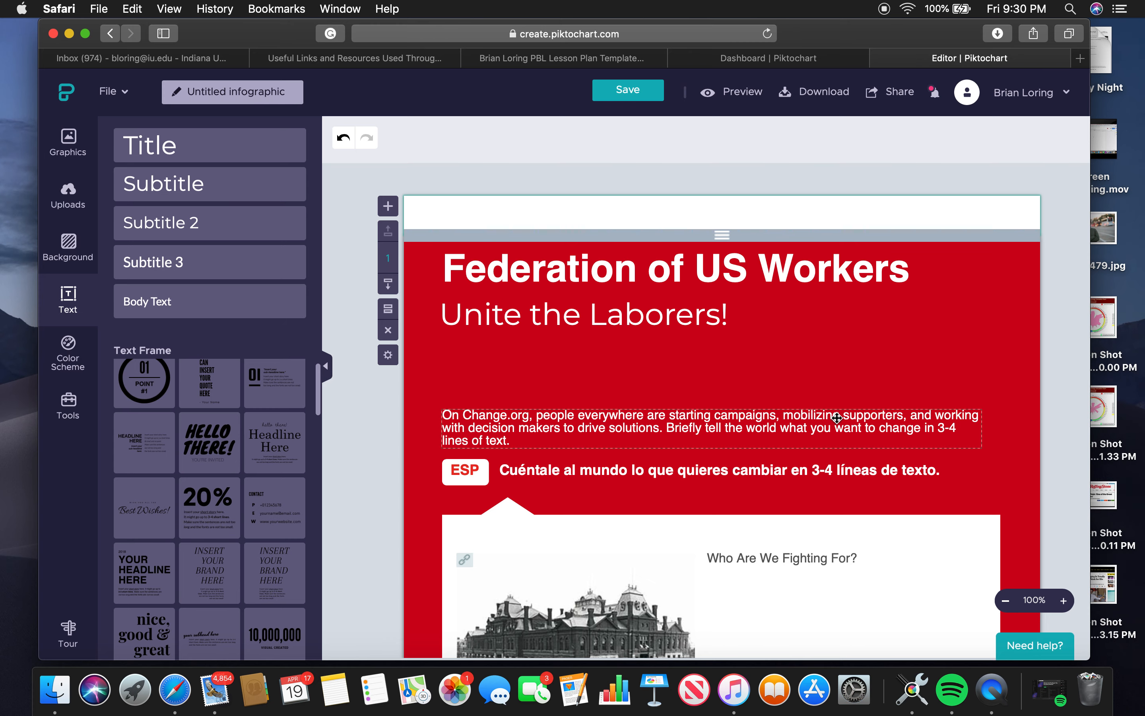
scroll(840, 413, down, 1)
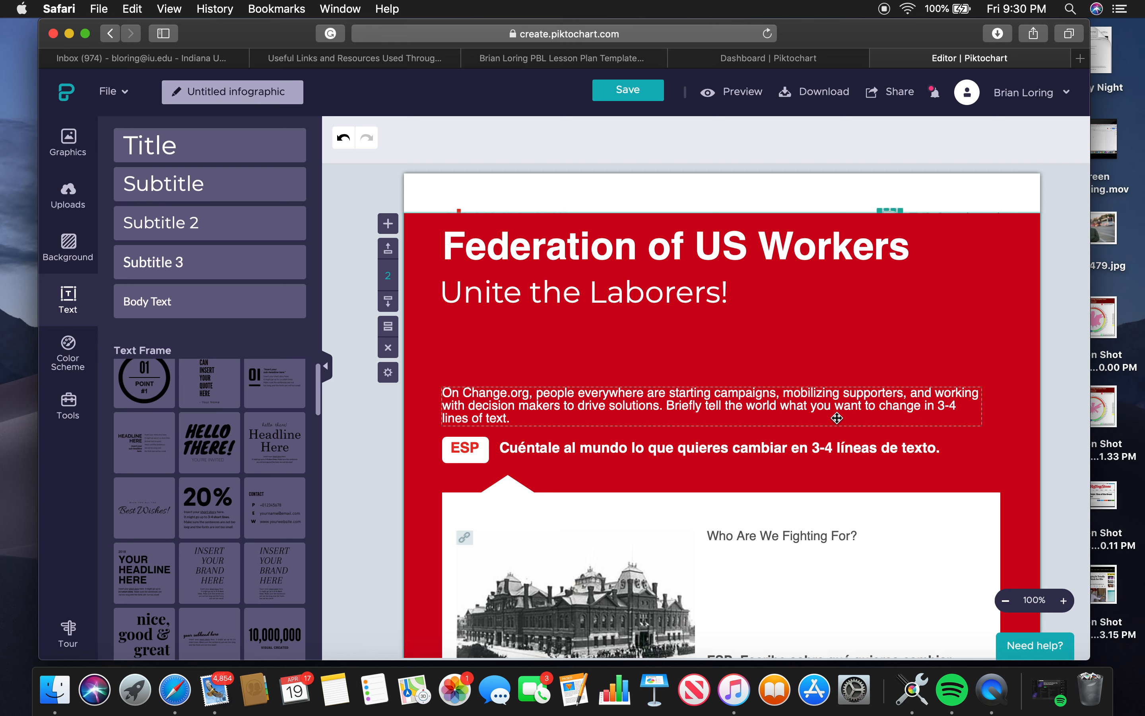
key(super+s)
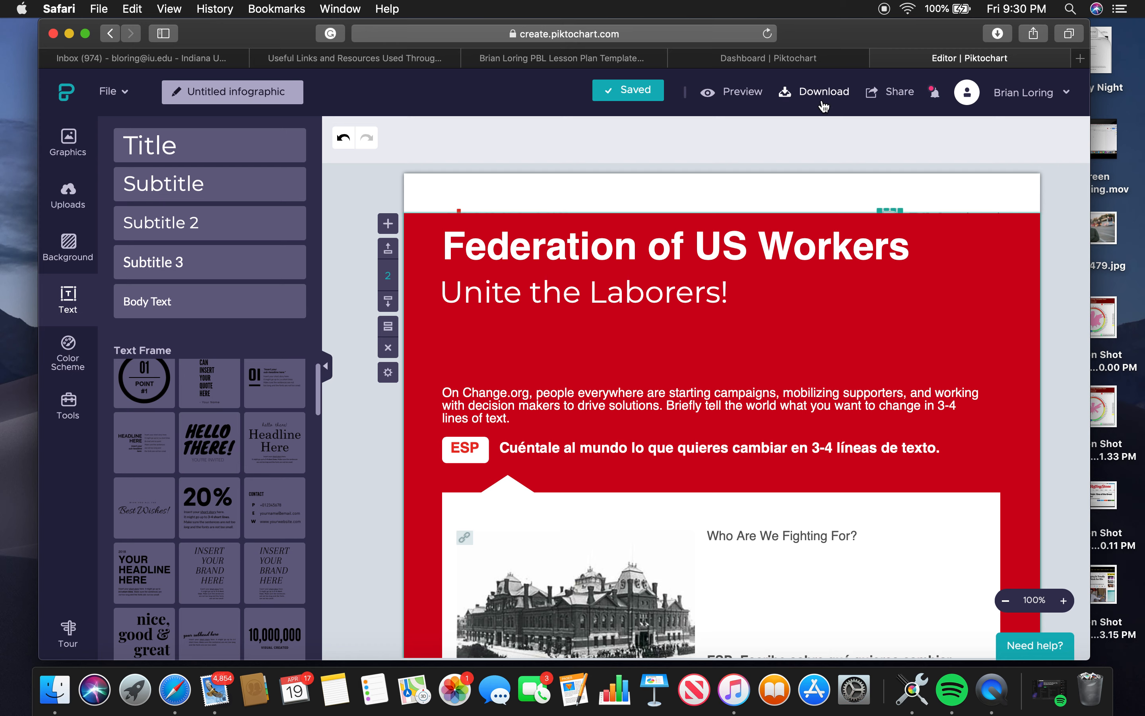
Accept the generated publishing link for the untitled infographic, copy its share link and close the sharing settings
click(875, 98)
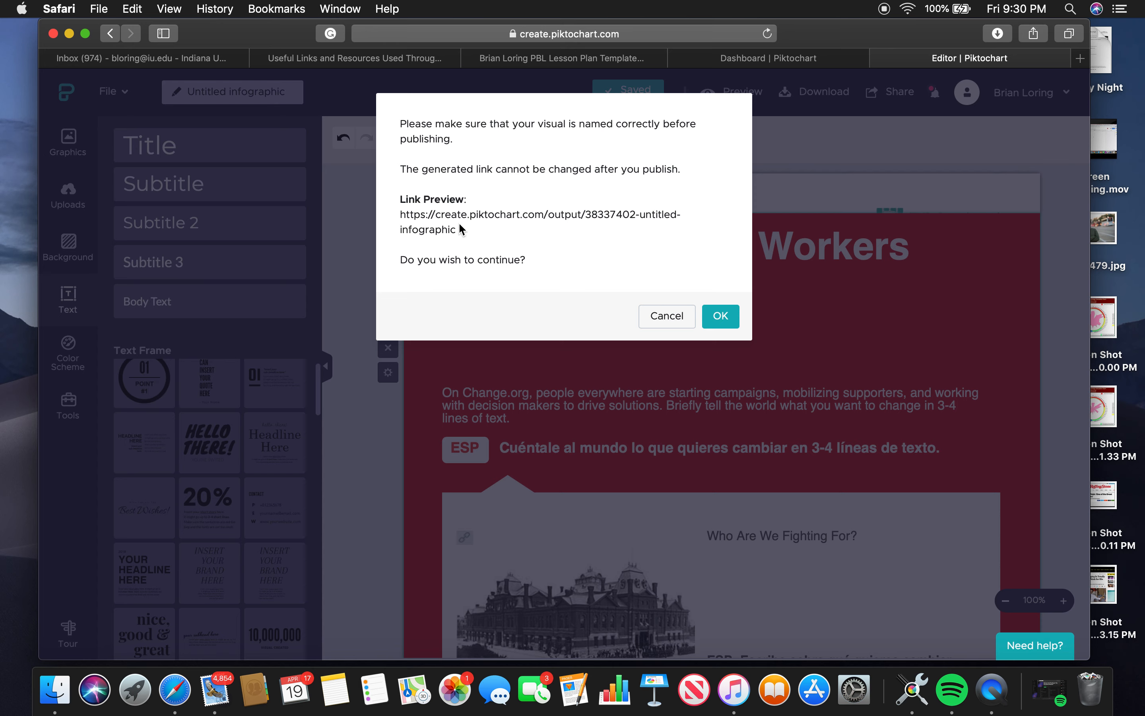
drag(401, 215, 490, 236)
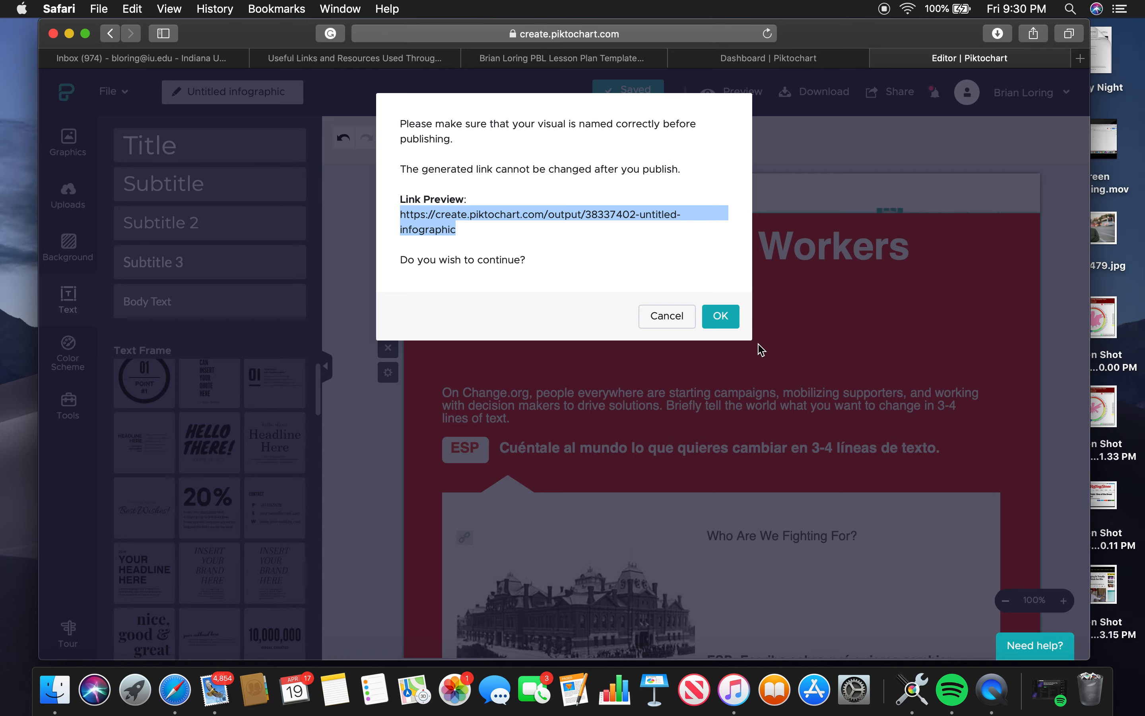
click(721, 316)
click(741, 247)
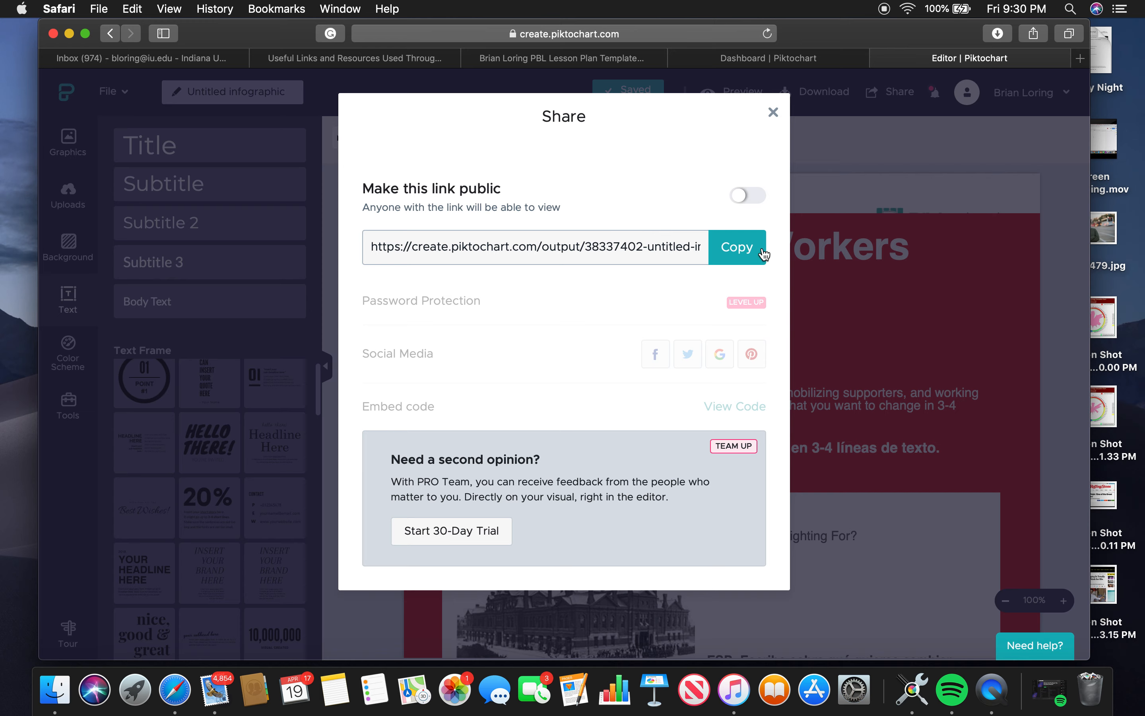
click(774, 114)
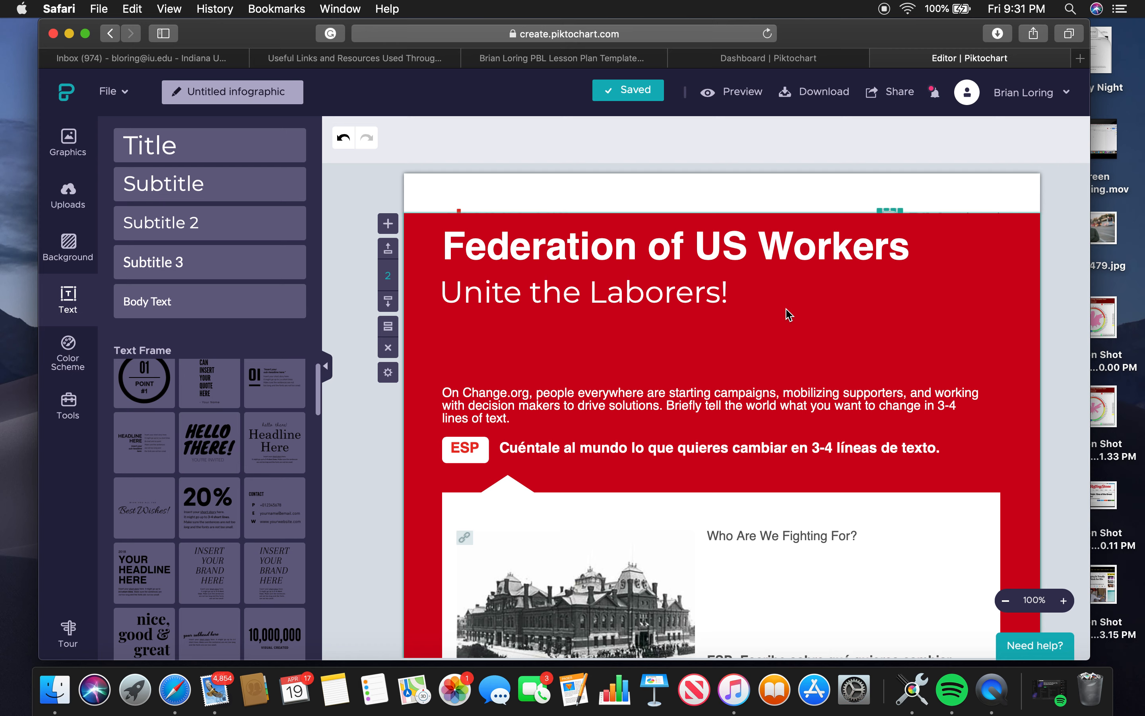
scroll(788, 314, down, 3)
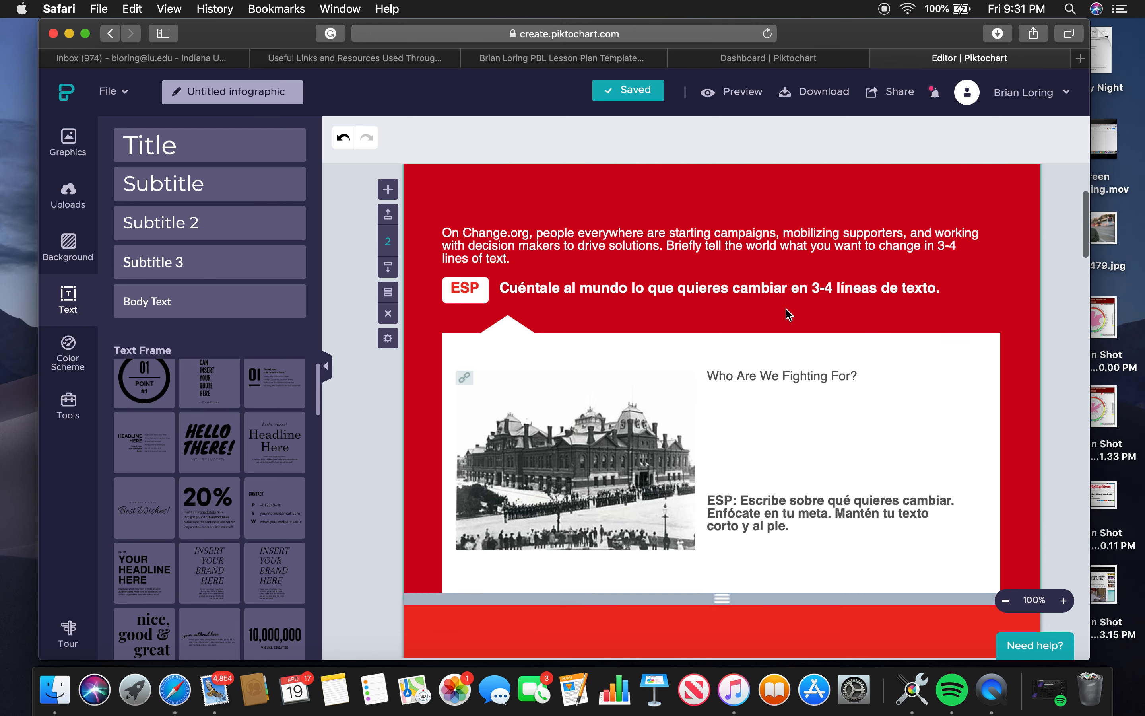